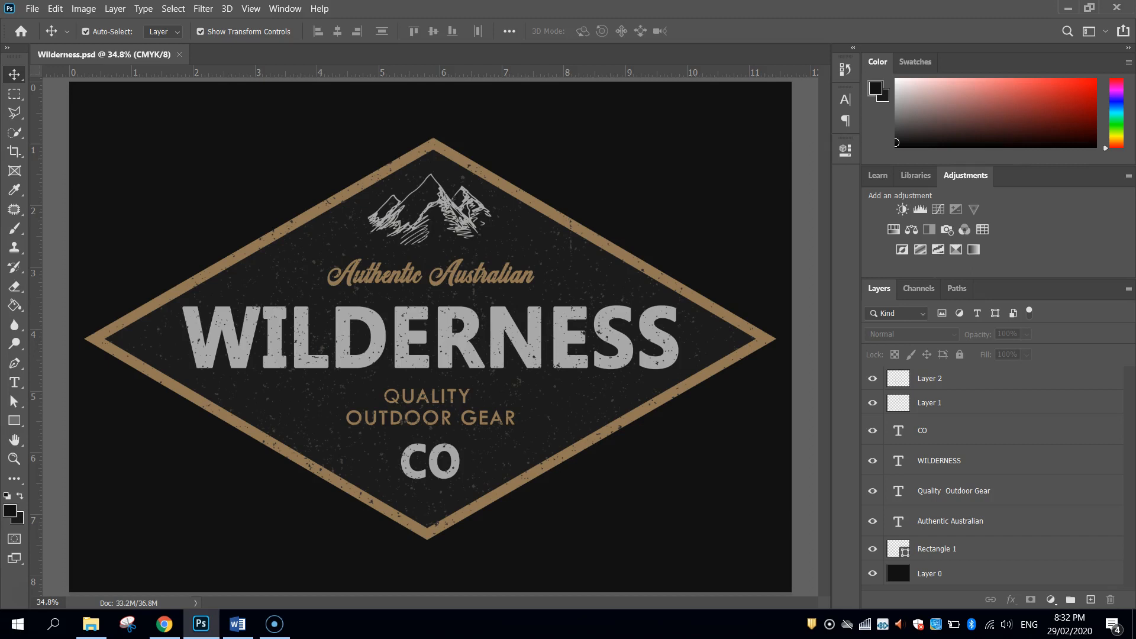
Step: Switch to Chrome and review the Retromark Script, Ebrima, grit and grain texture brush, and mountain brush pages
left_click(163, 624)
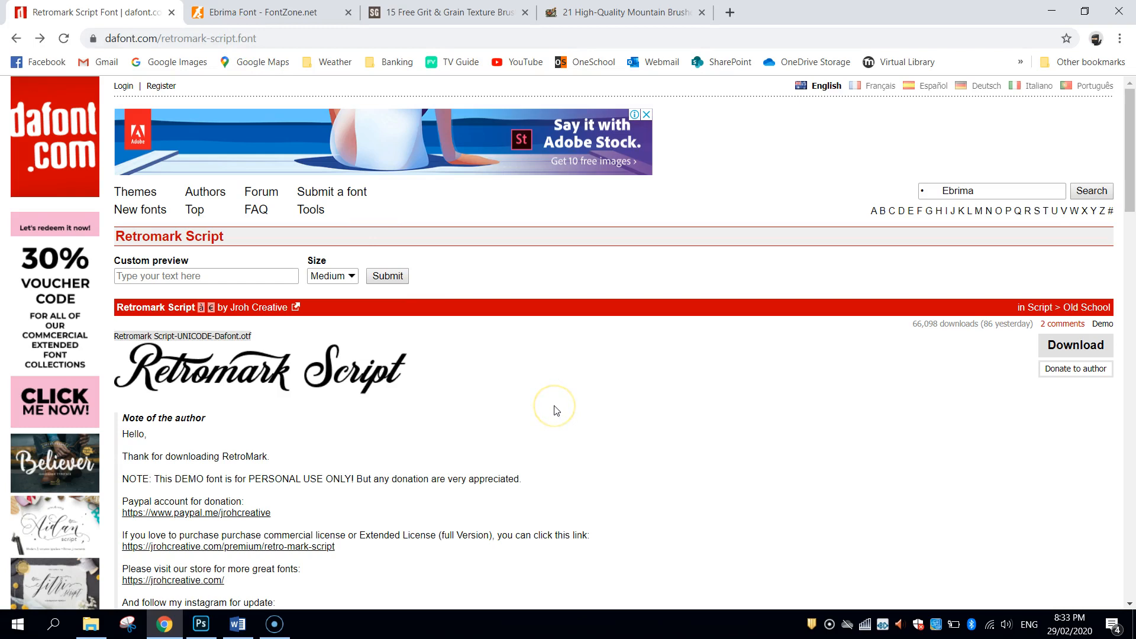
key("ctrl+Tab")
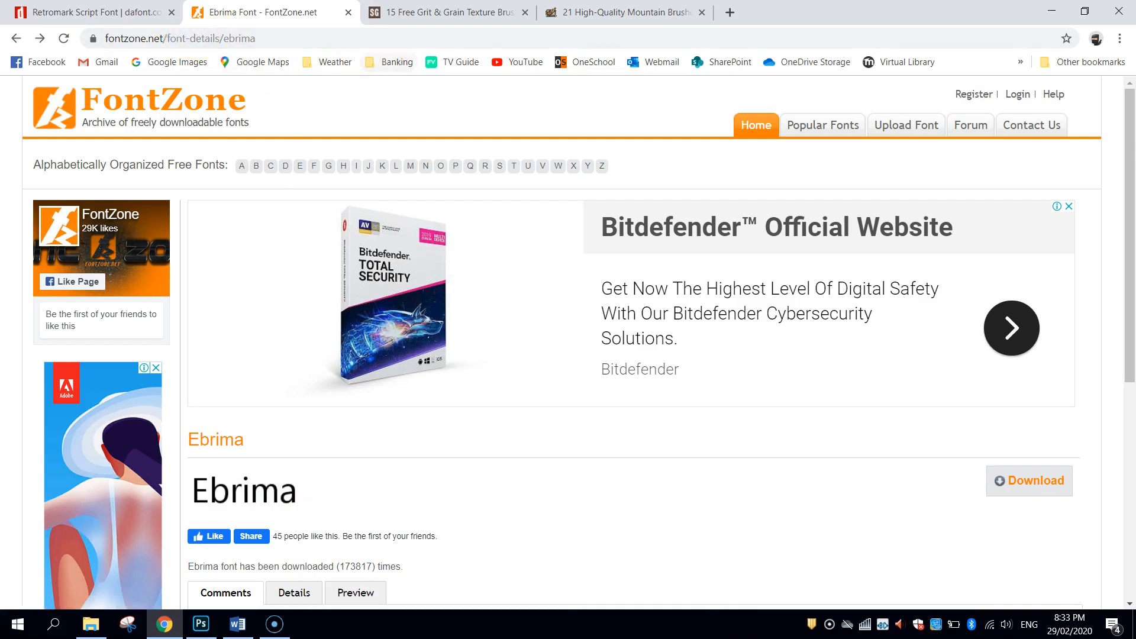
left_click(438, 11)
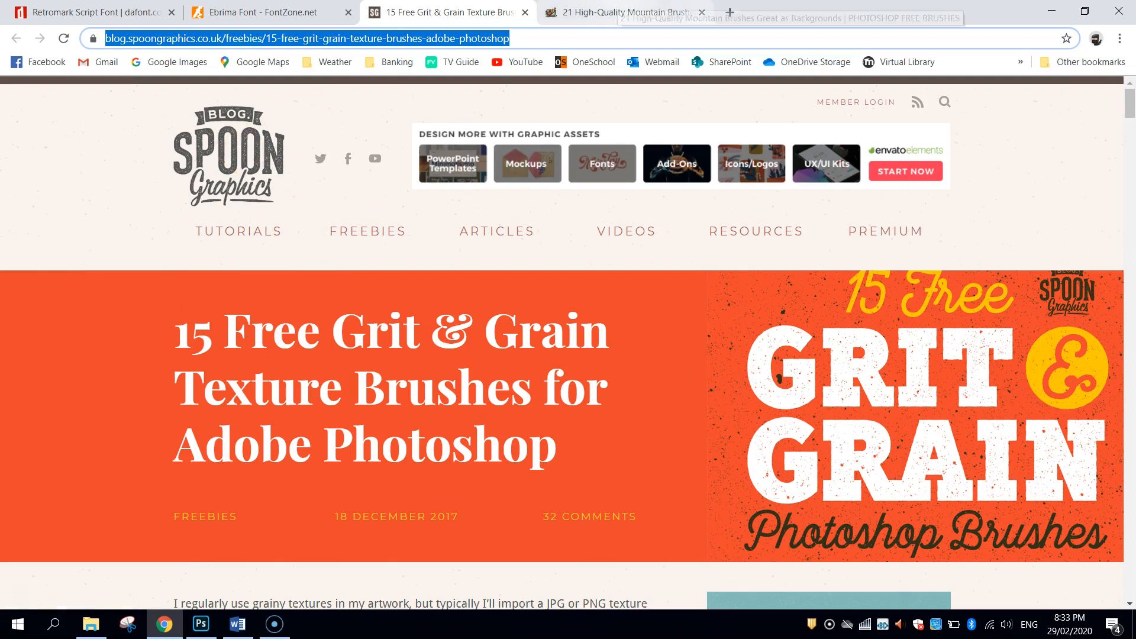
left_click(624, 10)
left_click_drag(1128, 173, 1129, 379)
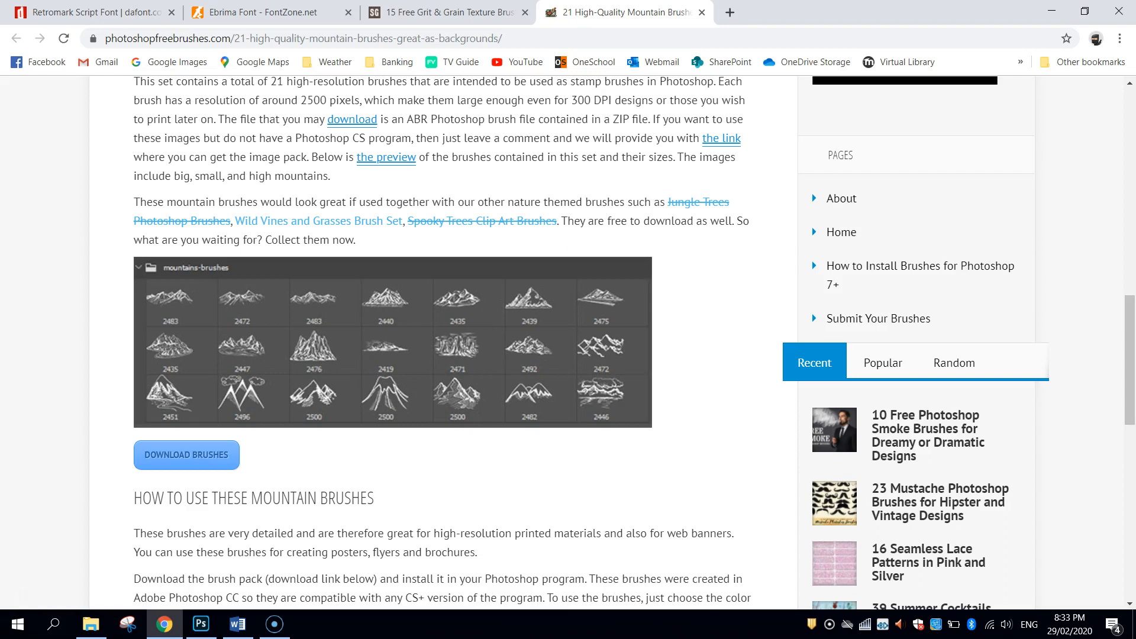
key("ctrl+shift+Tab")
key("ctrl+shift+Tab")
key("ctrl+shift+Tab")
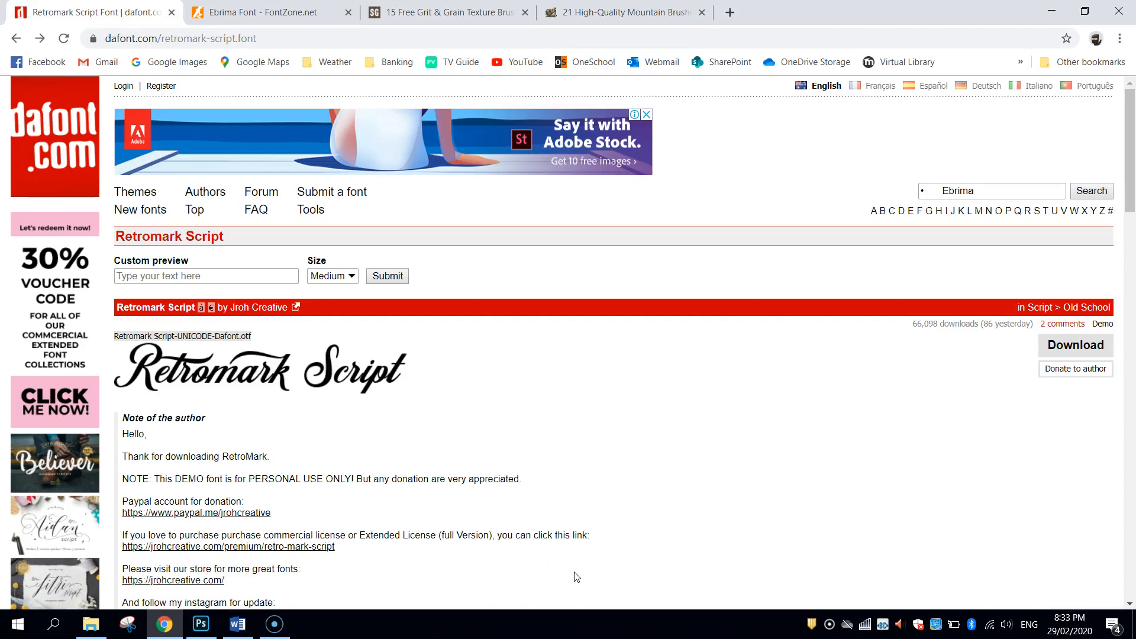
left_click(452, 12)
left_click(579, 10)
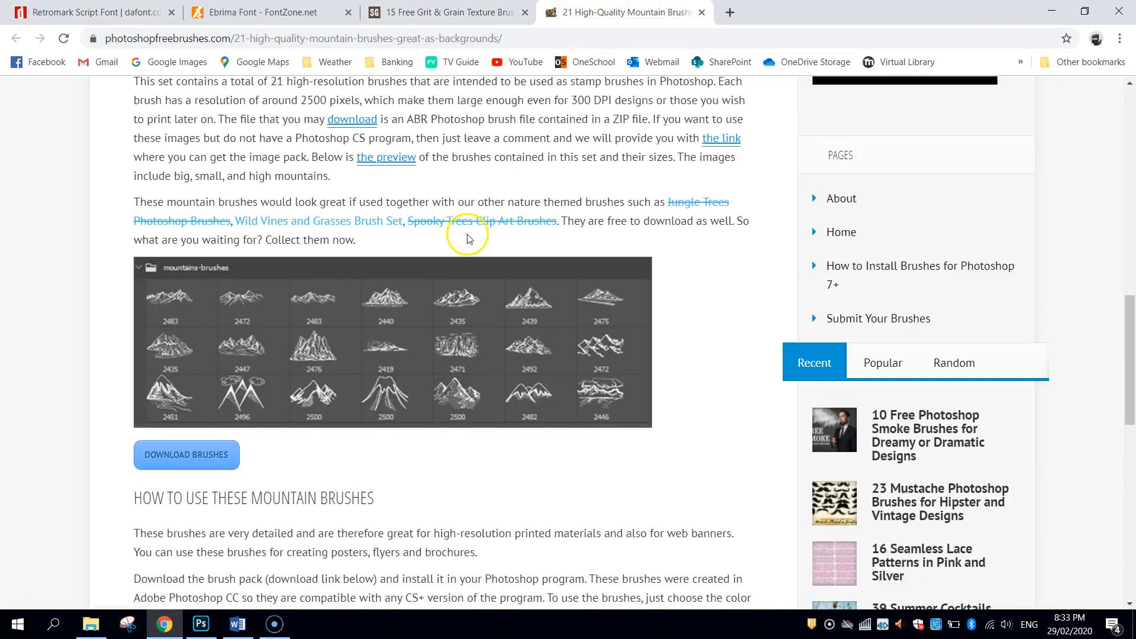
Step: Switch back to Photoshop and start a new A4 print document in landscape orientation with CMYK Color mode
left_click(201, 623)
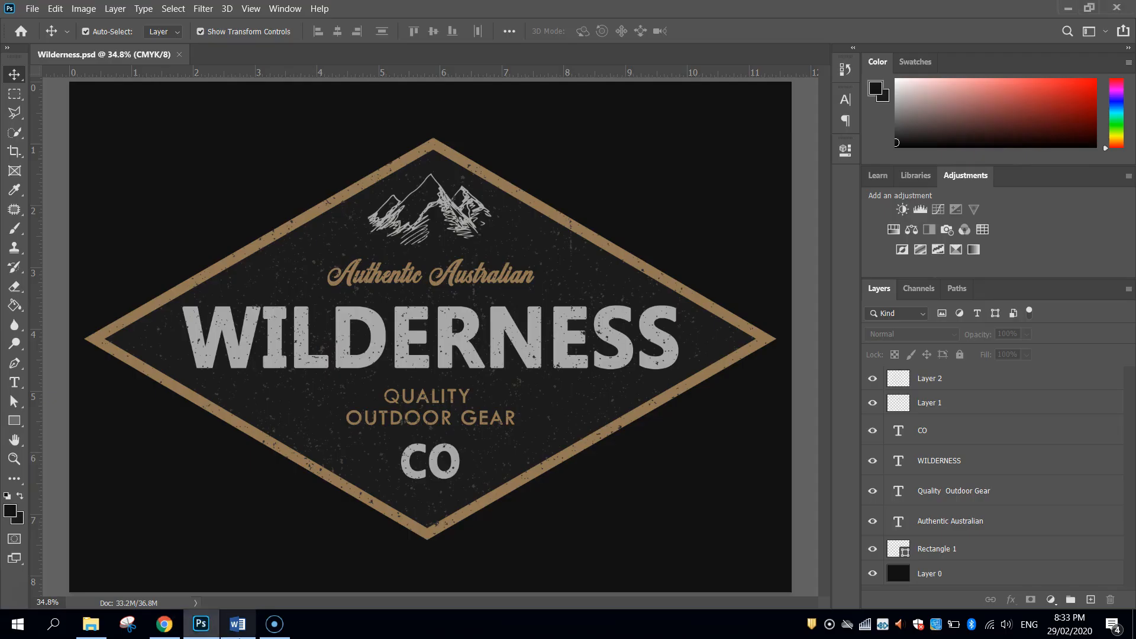
mouse_move(276, 628)
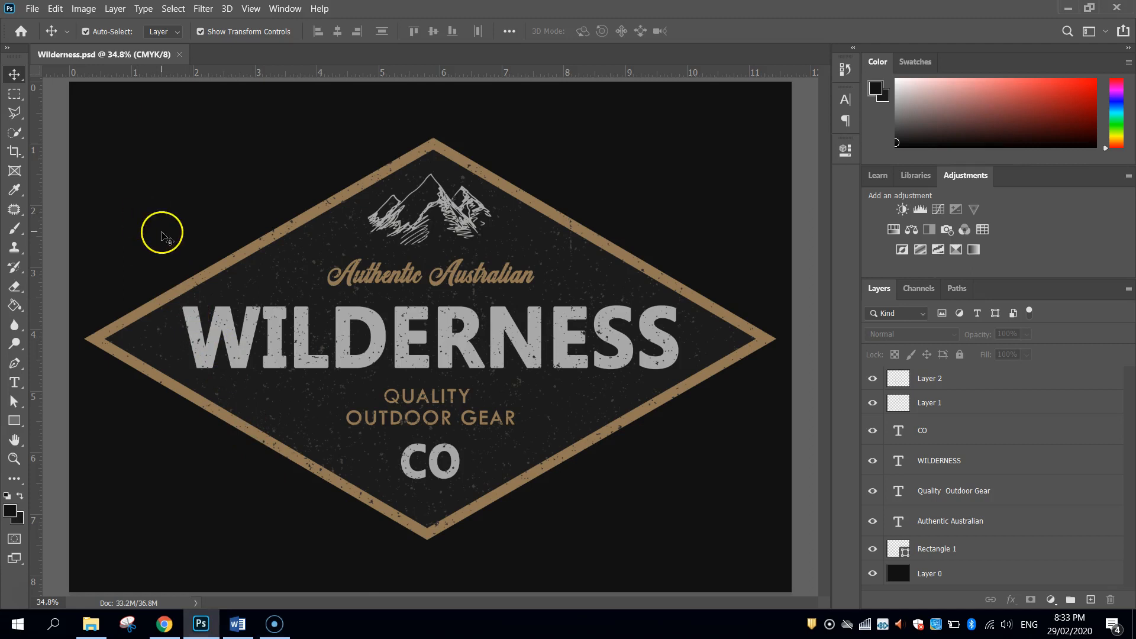
left_click(33, 9)
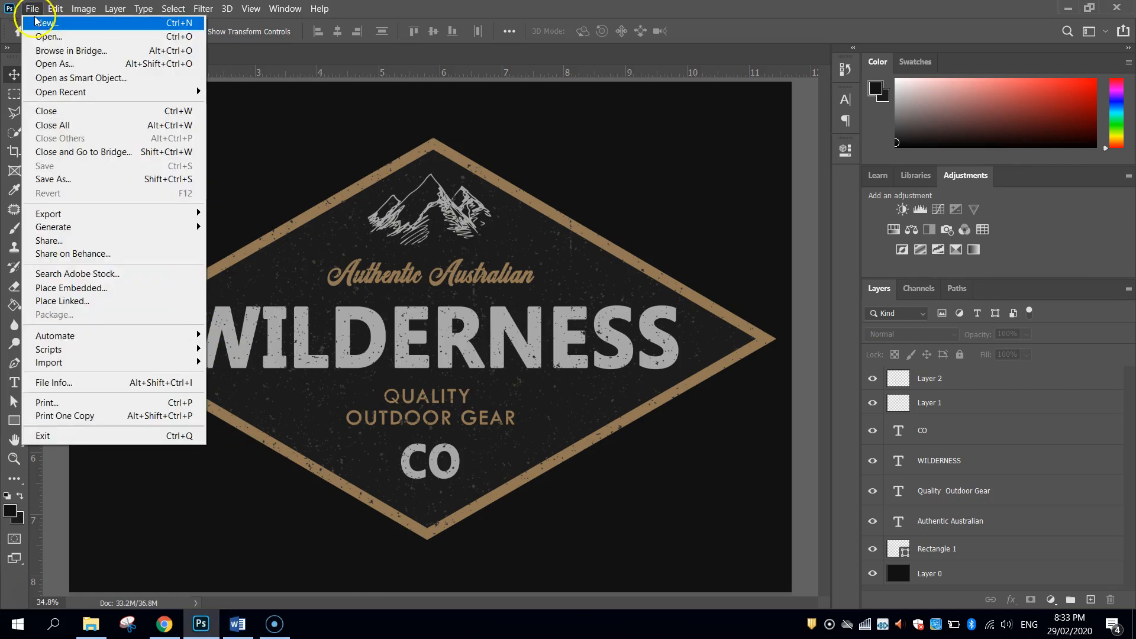
left_click(38, 25)
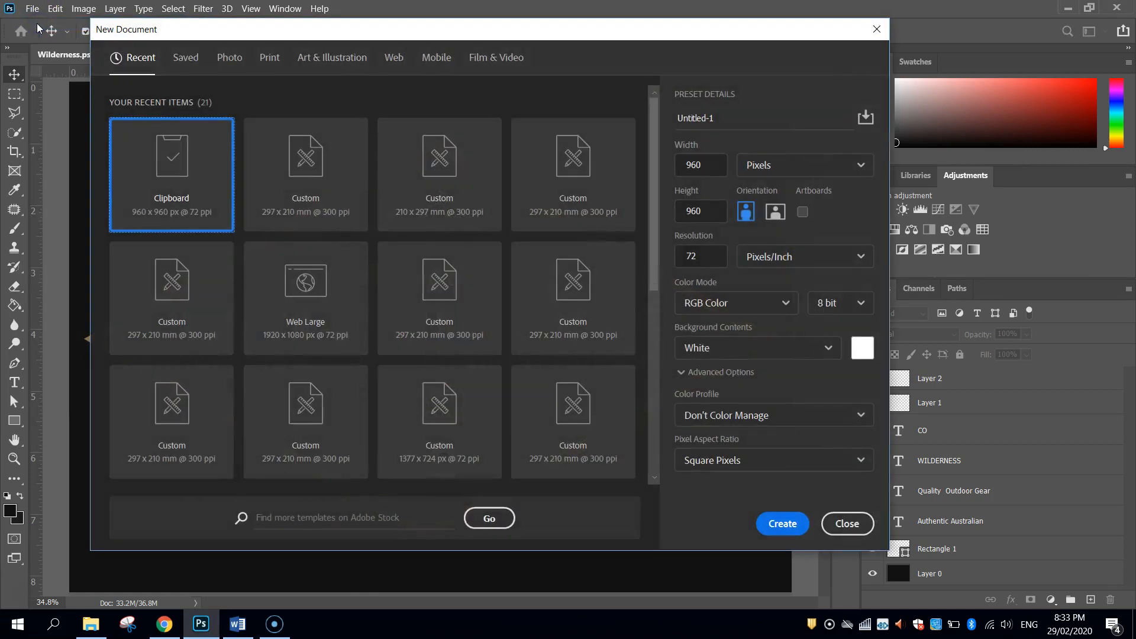
left_click(269, 57)
left_click(574, 152)
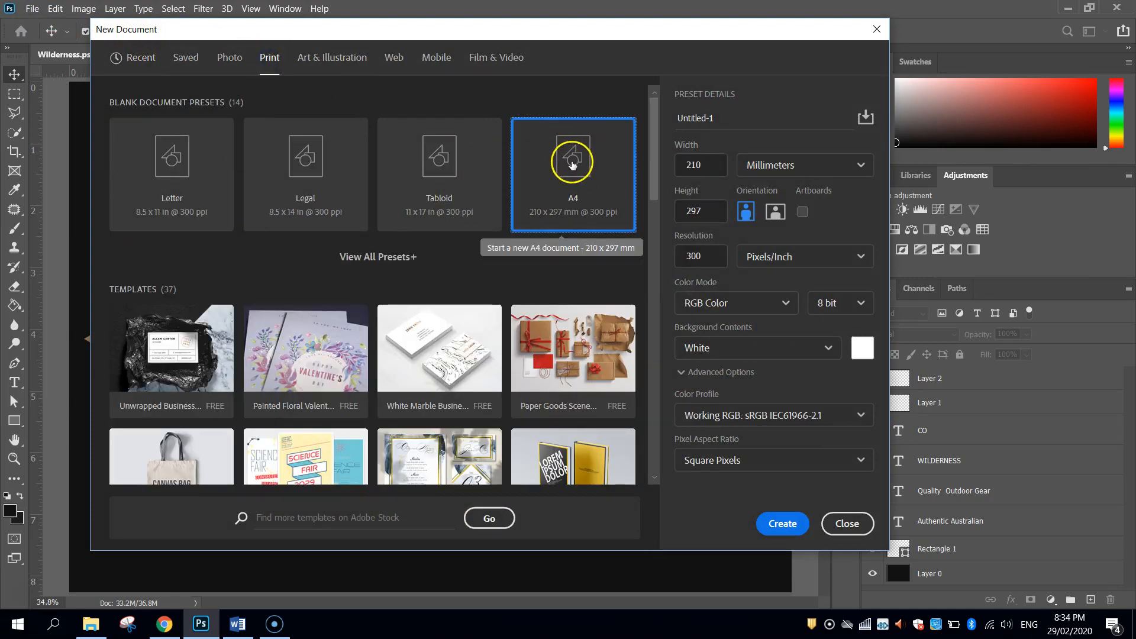
left_click(772, 214)
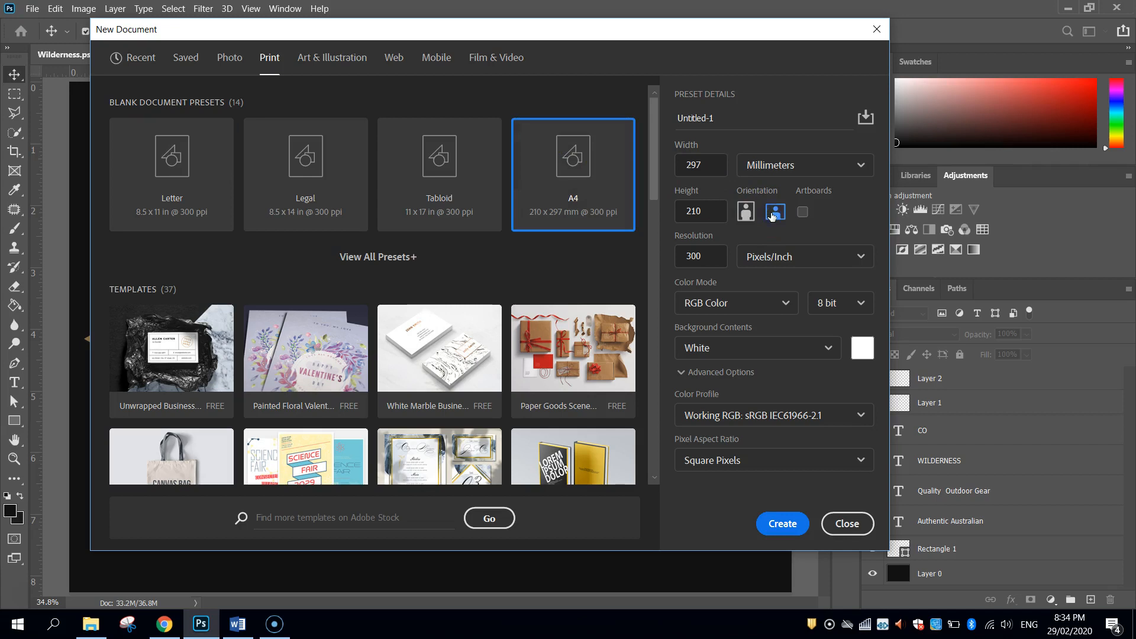
left_click(779, 302)
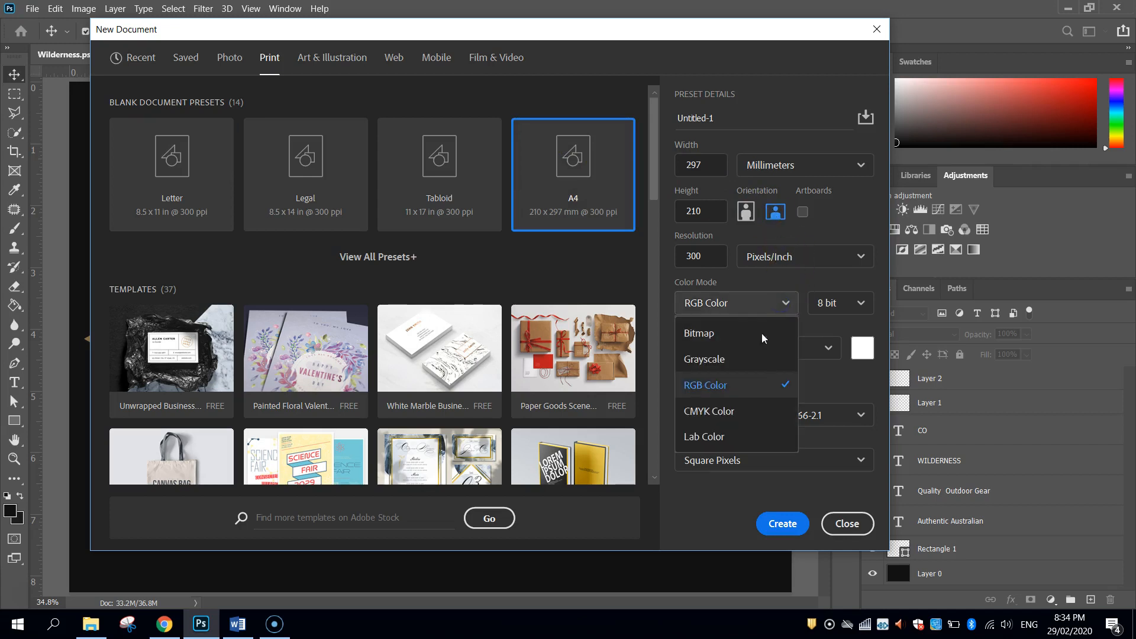
left_click(739, 412)
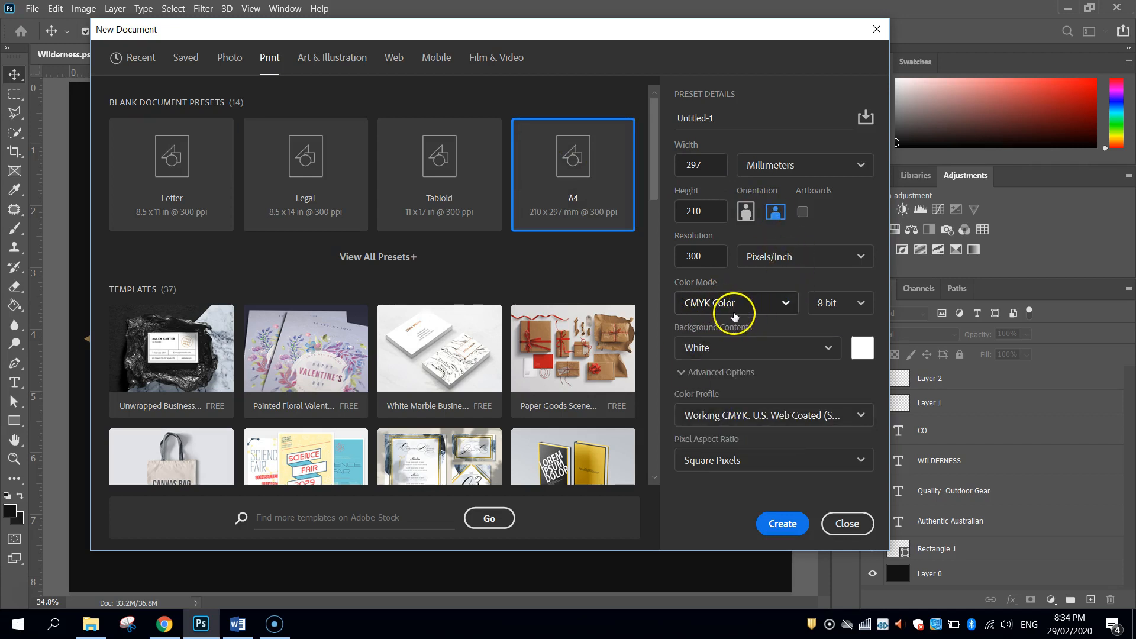
Step: Set the new document's background color to 121212 and create the document
left_click(862, 347)
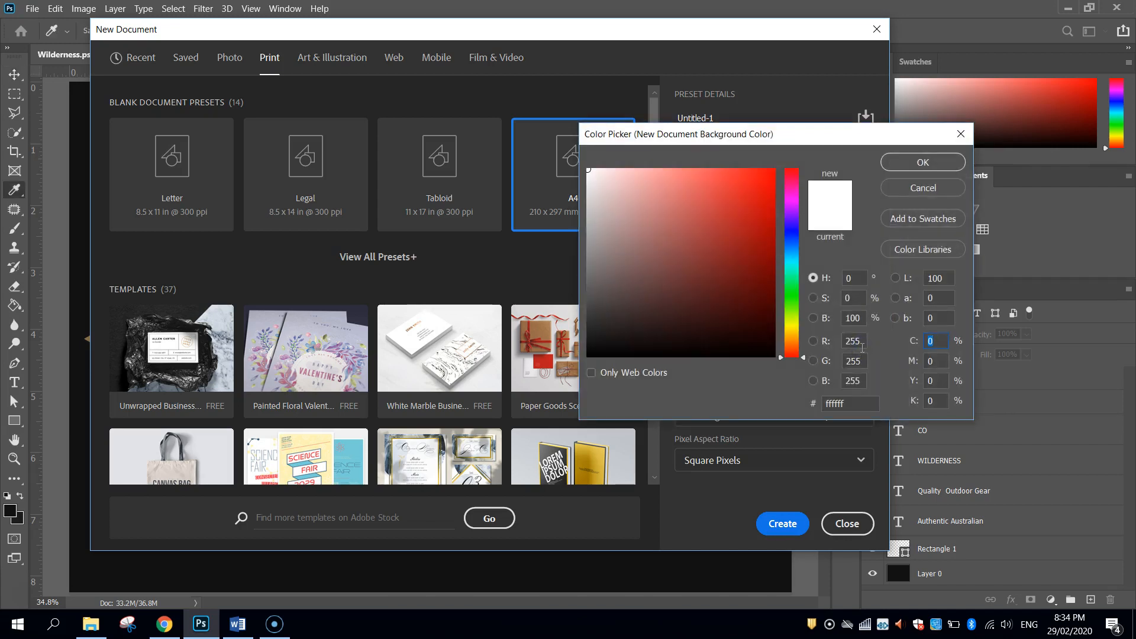
left_click_drag(852, 406, 754, 409)
type("121212")
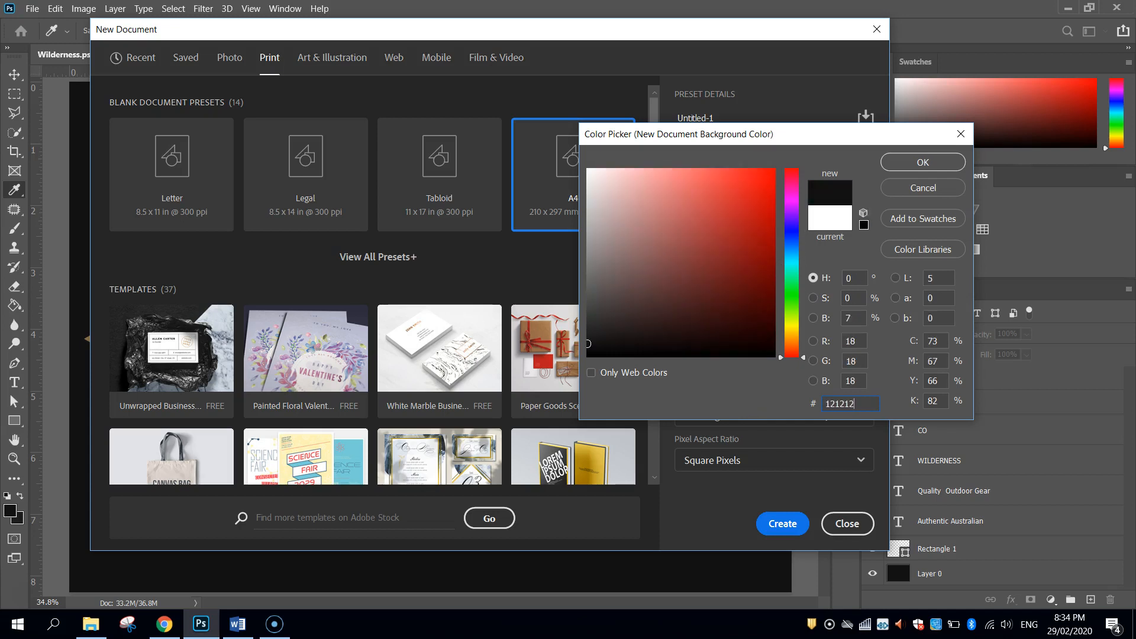
left_click(918, 162)
left_click(809, 523)
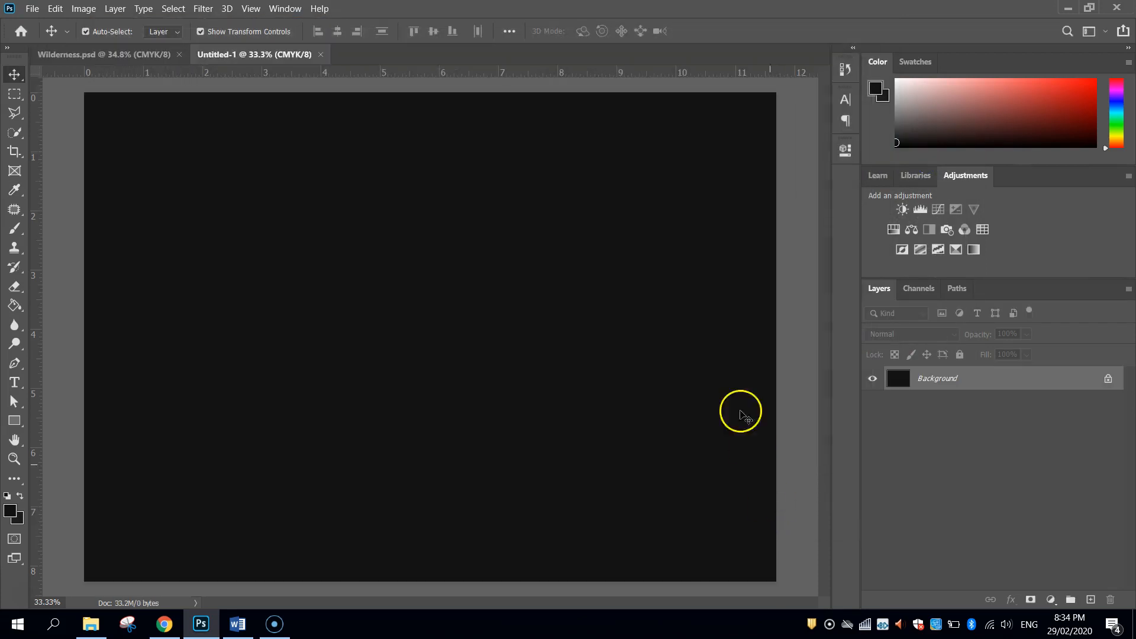
Step: Fit the canvas in view and set the Rectangle tool's fill color to 1b1c1c
key("ctrl+0")
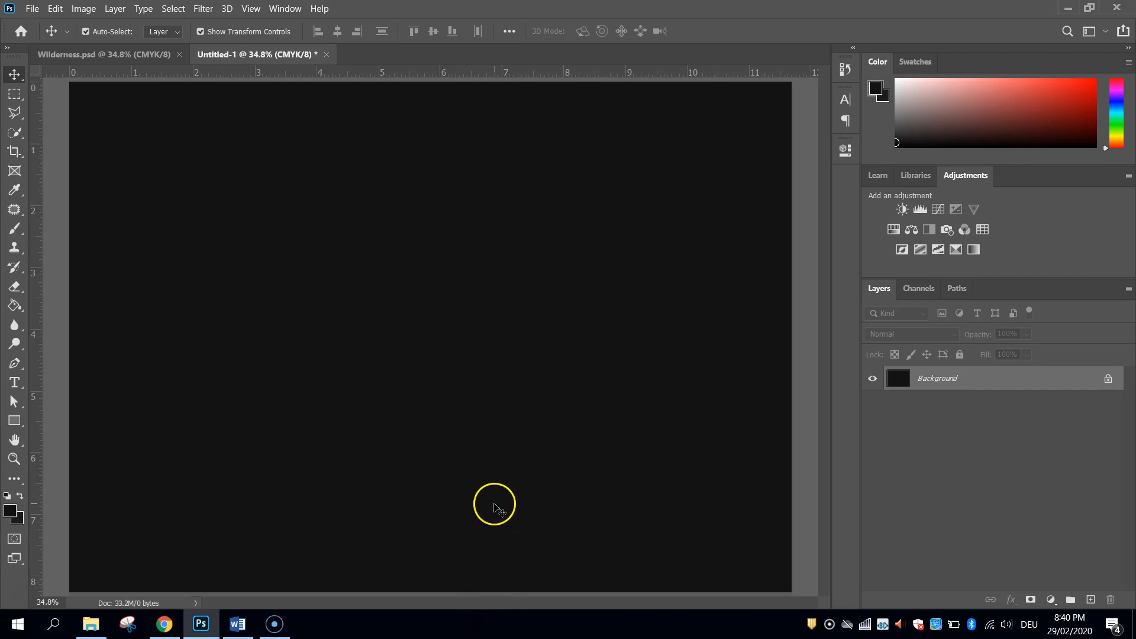
left_click(15, 421)
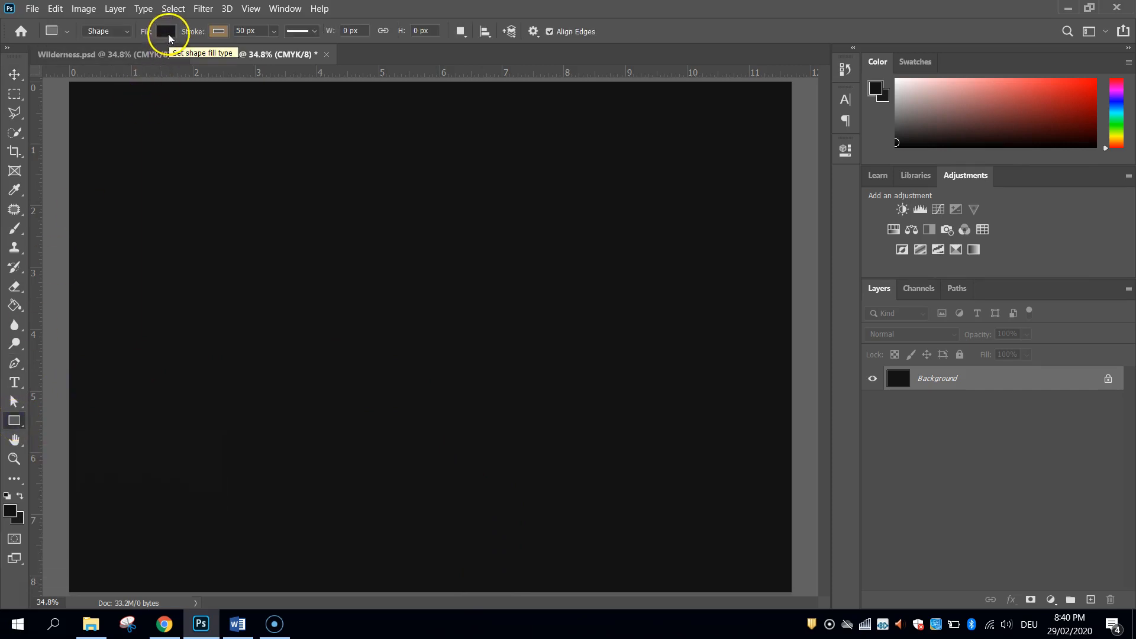
left_click(161, 33)
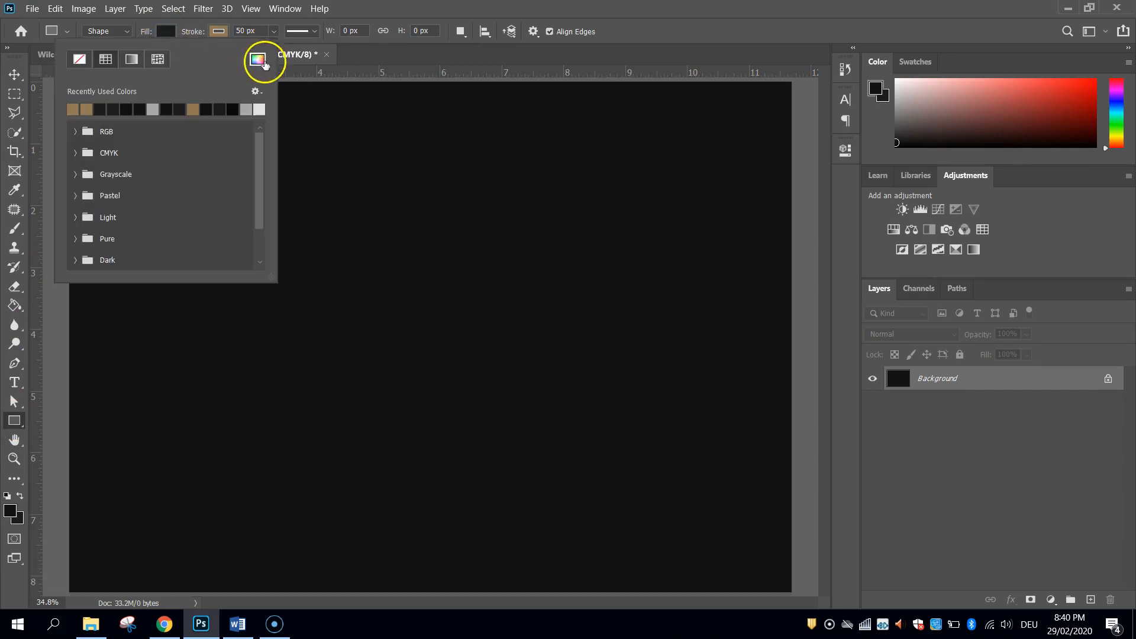
left_click(257, 59)
double_click(852, 403)
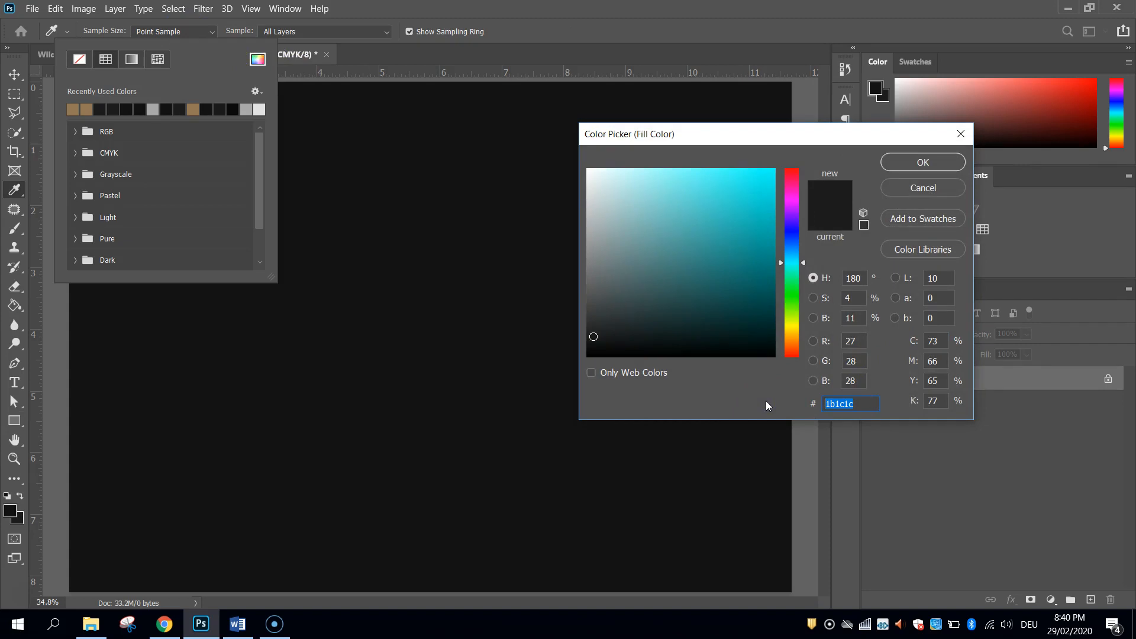
mouse_move(857, 406)
left_mouse_down()
mouse_move(786, 398)
mouse_move(867, 393)
left_mouse_up()
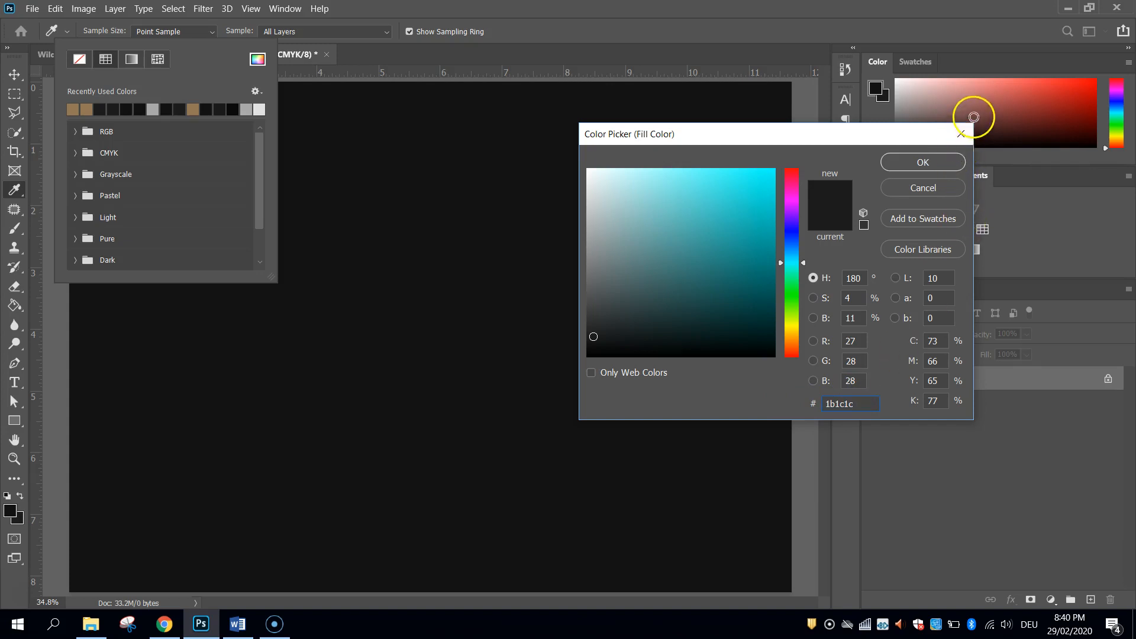
left_click(923, 163)
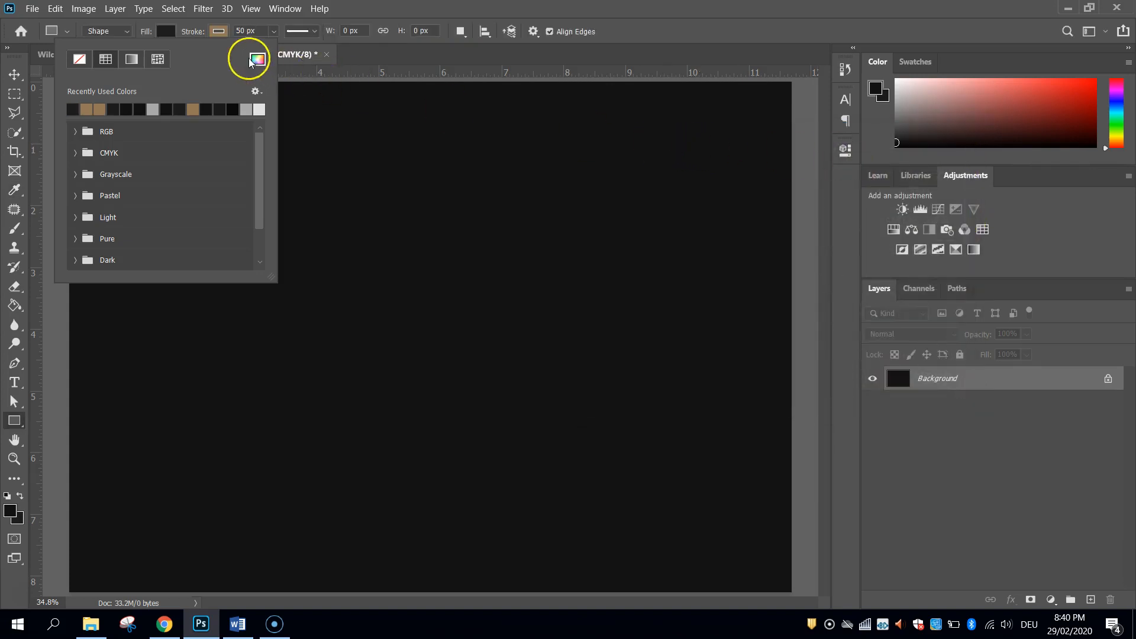
Step: Set the Rectangle tool's stroke color to the brown 917754
left_click(217, 32)
left_click(310, 59)
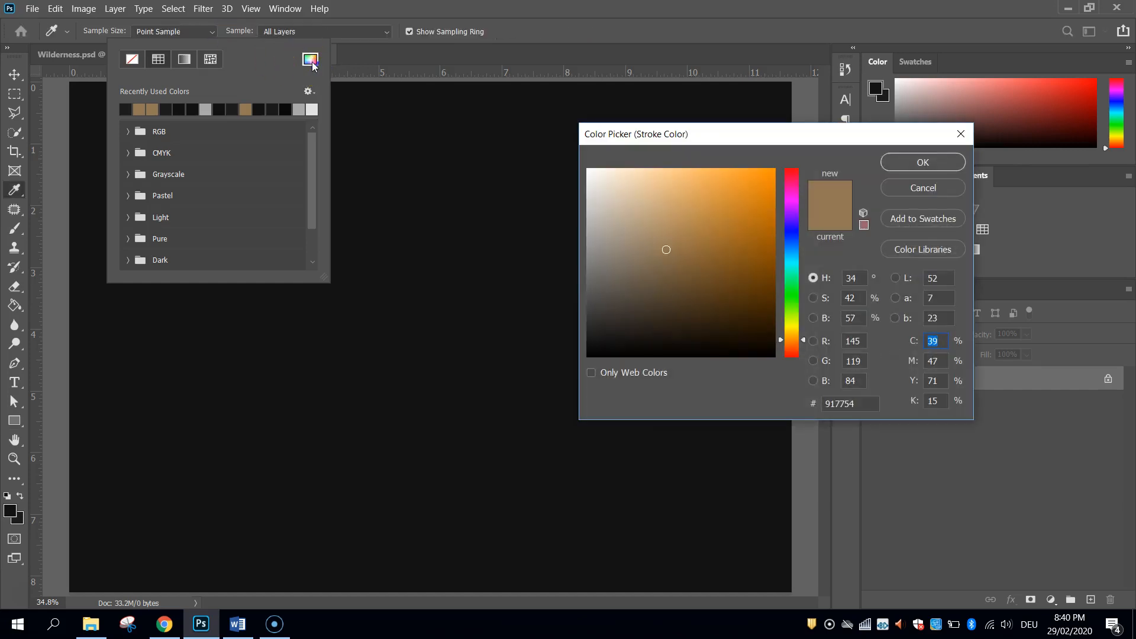
left_click(836, 408)
left_click(876, 405)
left_click_drag(858, 406, 824, 409)
left_click(878, 406)
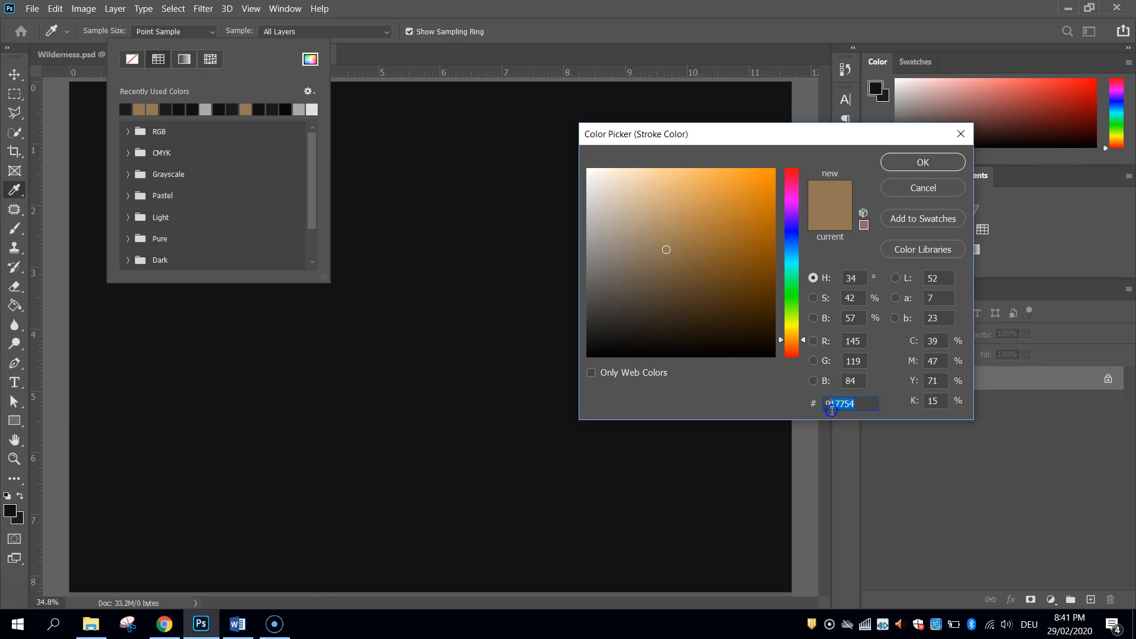
left_click(909, 157)
Step: Draw a square about 1793 px wide near the middle of the canvas with a 50 px stroke
left_click(269, 30)
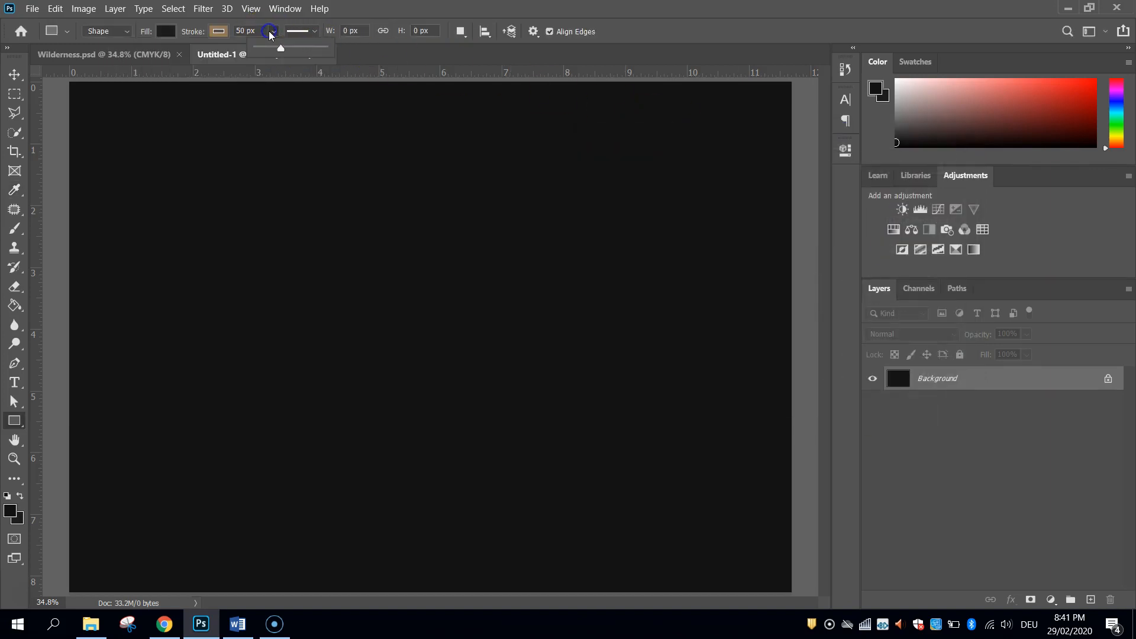
left_click(249, 30)
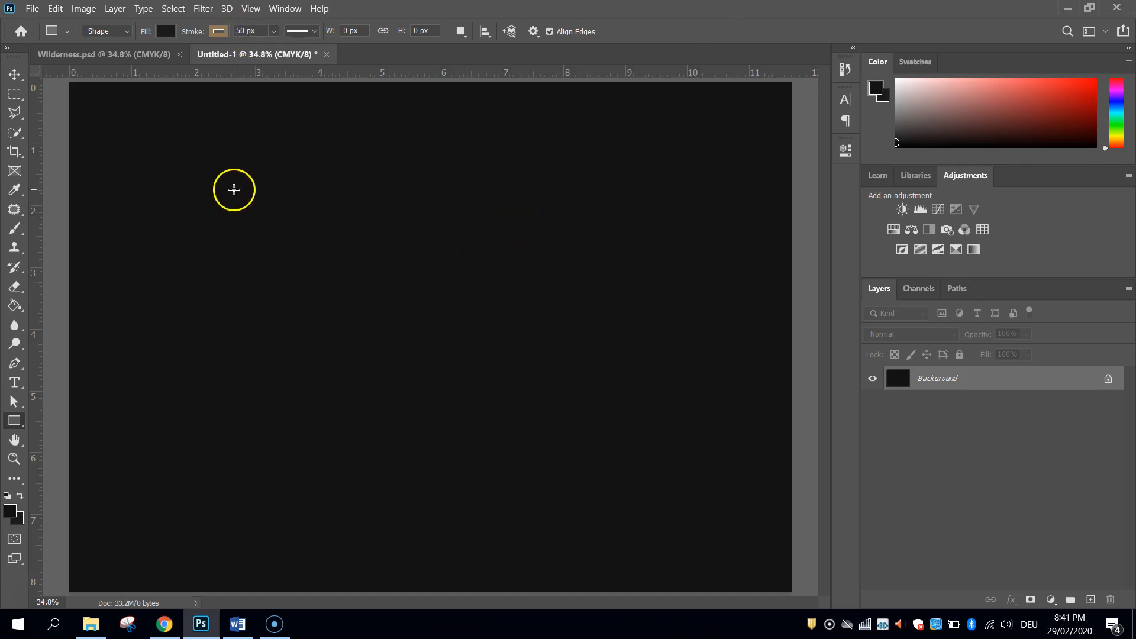
mouse_move(223, 137)
left_mouse_down()
mouse_move(711, 534)
mouse_move(681, 507)
left_mouse_up()
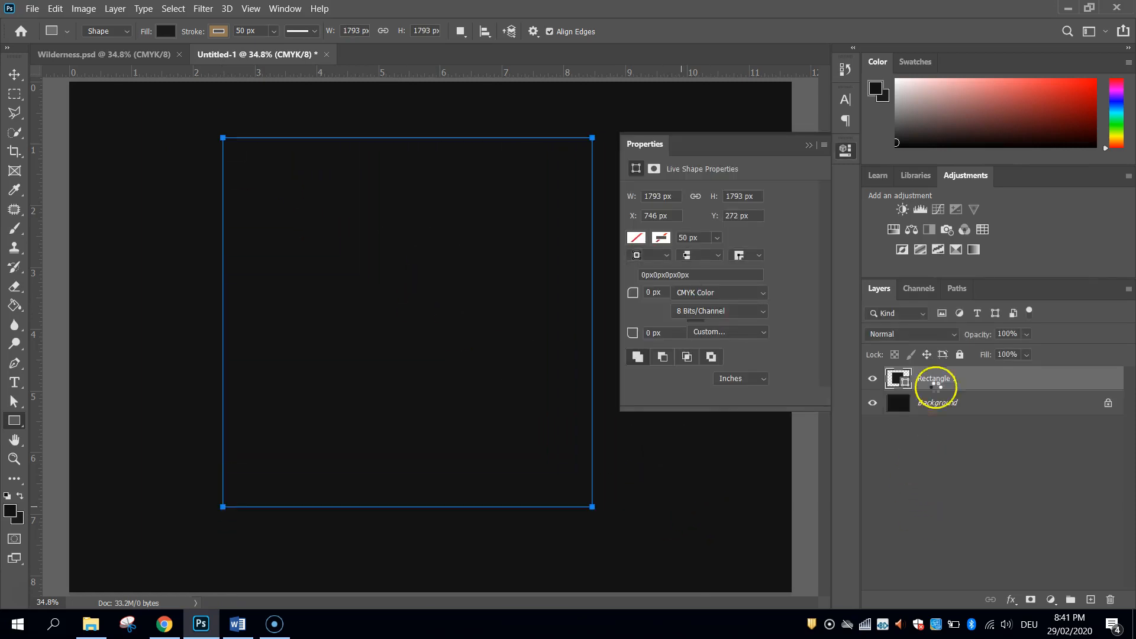
left_click(846, 151)
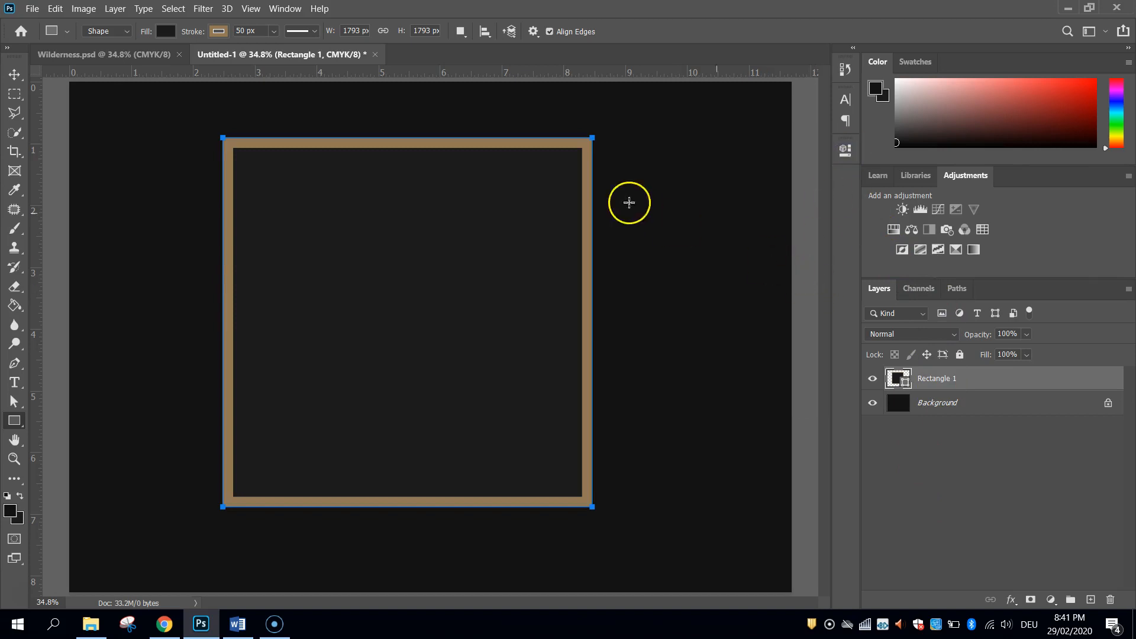
Step: Rotate the square 45 degrees into a diamond, then scale it to about 92% and center it on the canvas
left_click(3, 75)
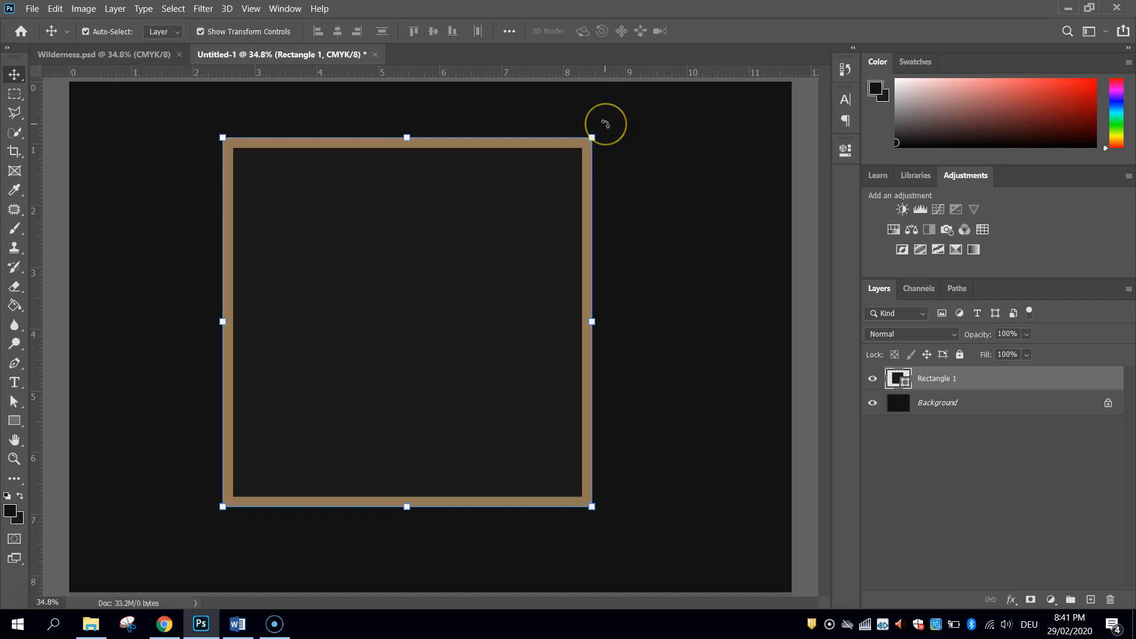
left_click_drag(604, 124, 666, 315)
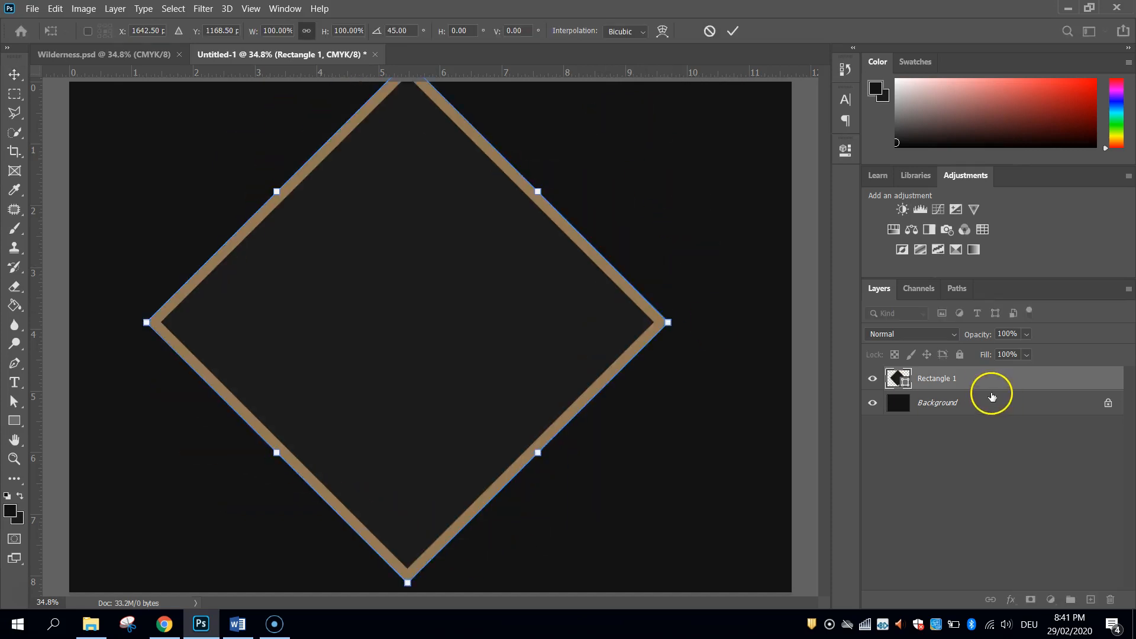
left_click_drag(667, 321, 645, 323)
mouse_move(484, 285)
left_mouse_down()
mouse_move(482, 297)
mouse_move(496, 294)
left_mouse_up()
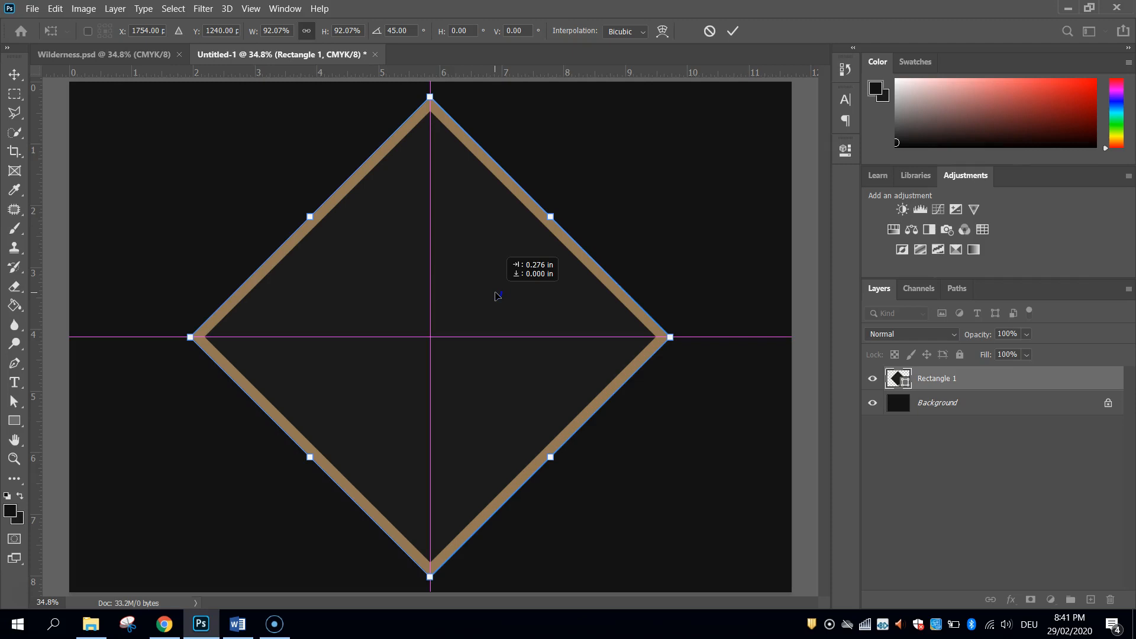
left_click_drag(497, 296, 497, 295)
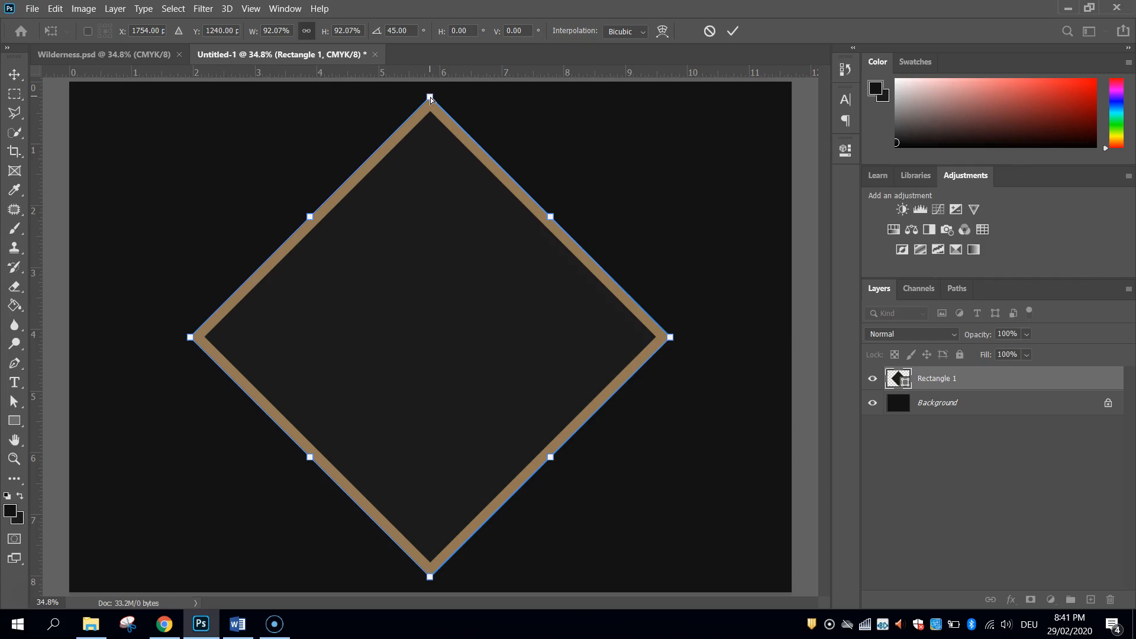
Step: Flatten the diamond vertically to about 71% height and rotate it to 35 degrees, lining up its corners with a temporary vertical guide
left_click_drag(430, 97, 427, 178)
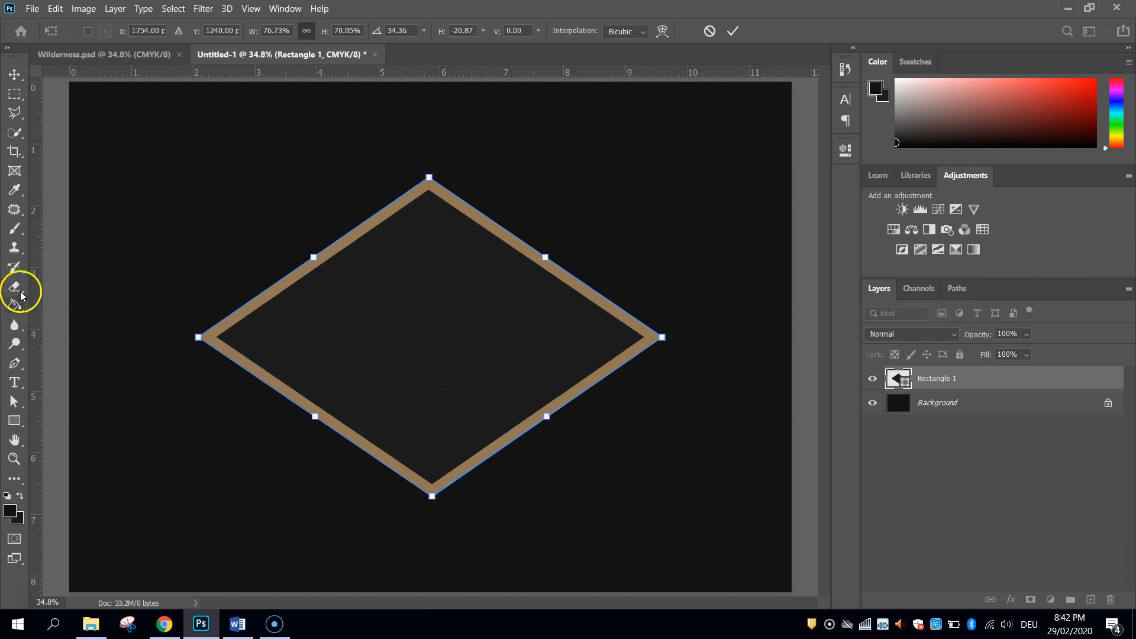
left_click_drag(35, 287, 429, 323)
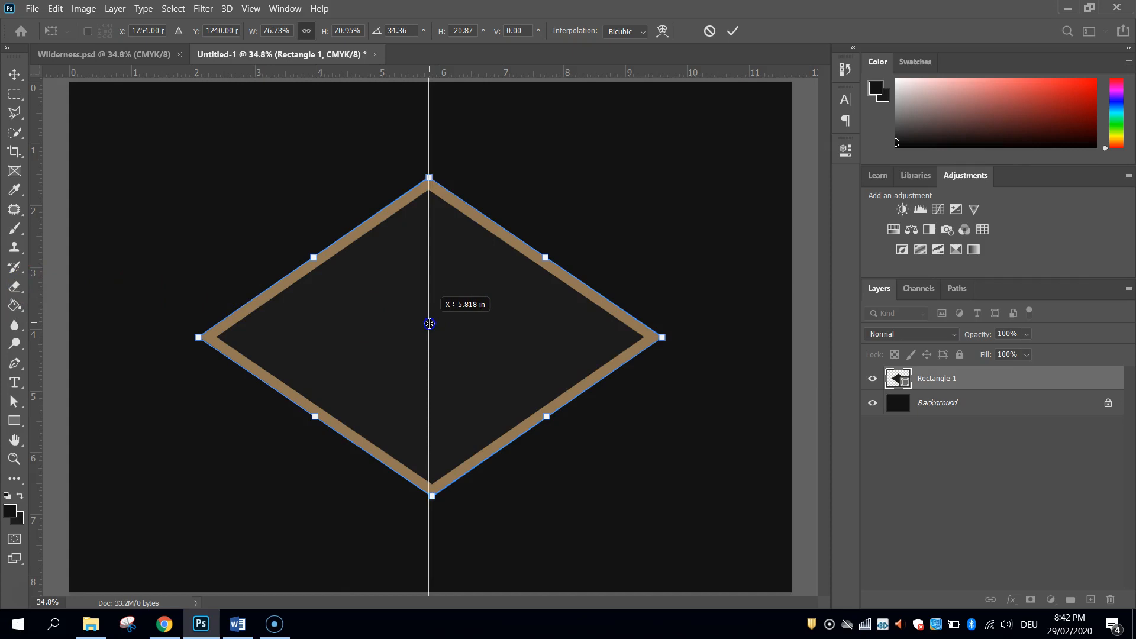
left_click_drag(429, 324, 428, 324)
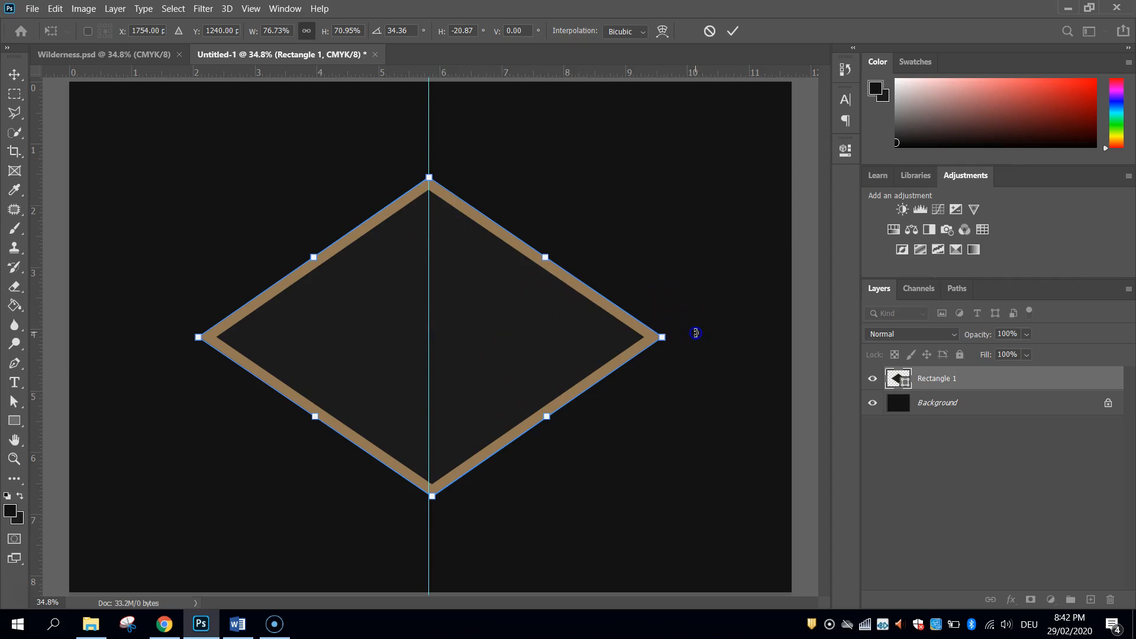
left_click_drag(695, 333, 697, 335)
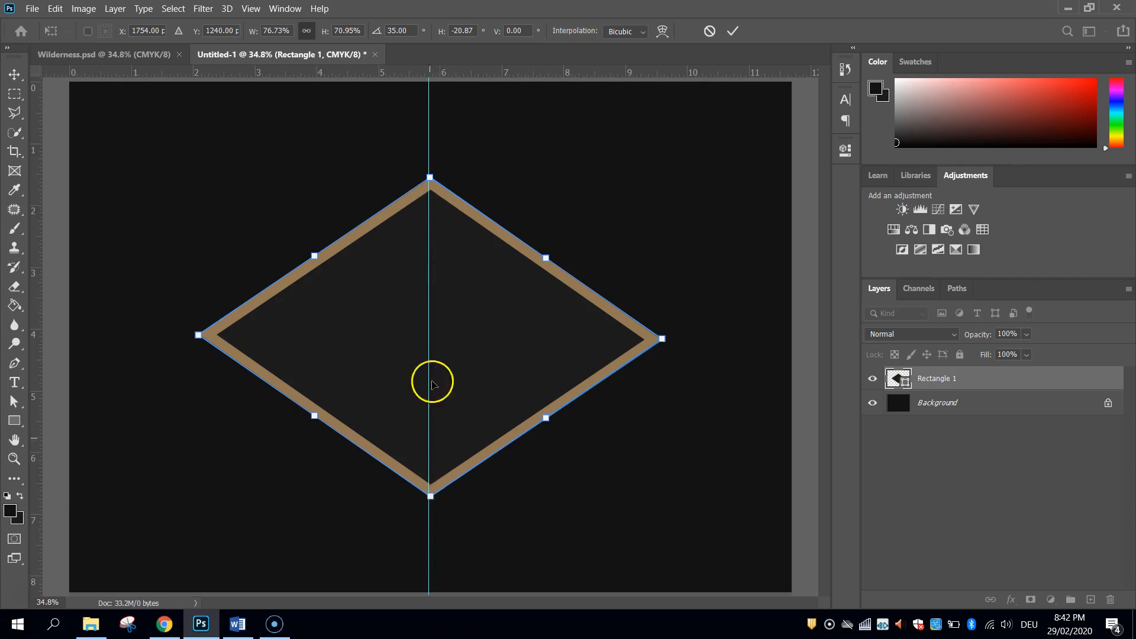
left_click_drag(430, 130, 17, 126)
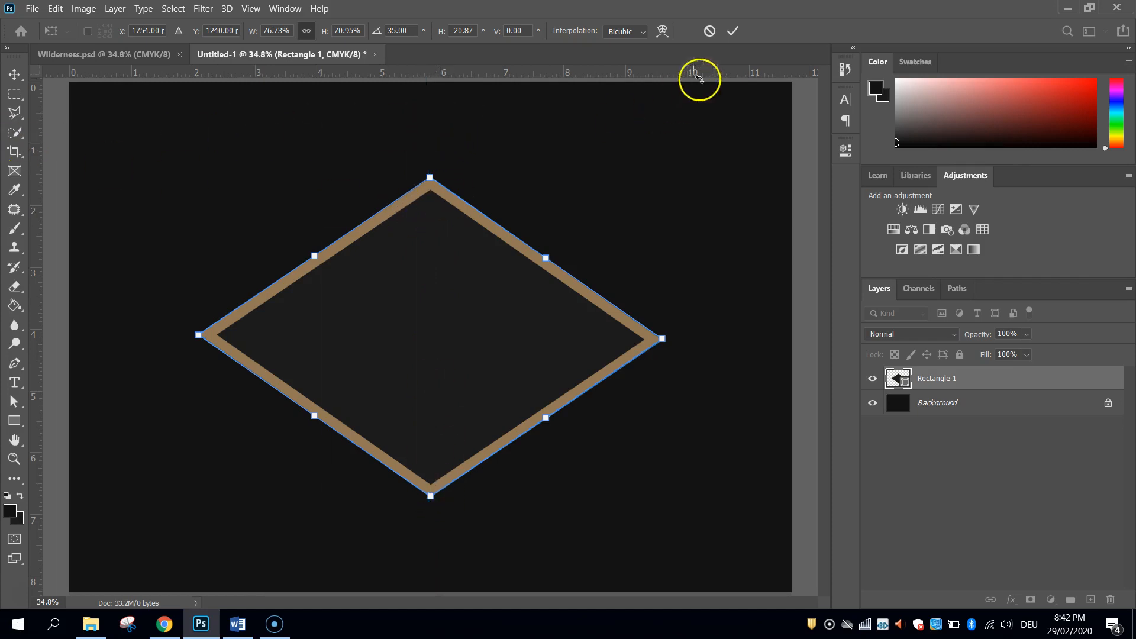
left_click(733, 35)
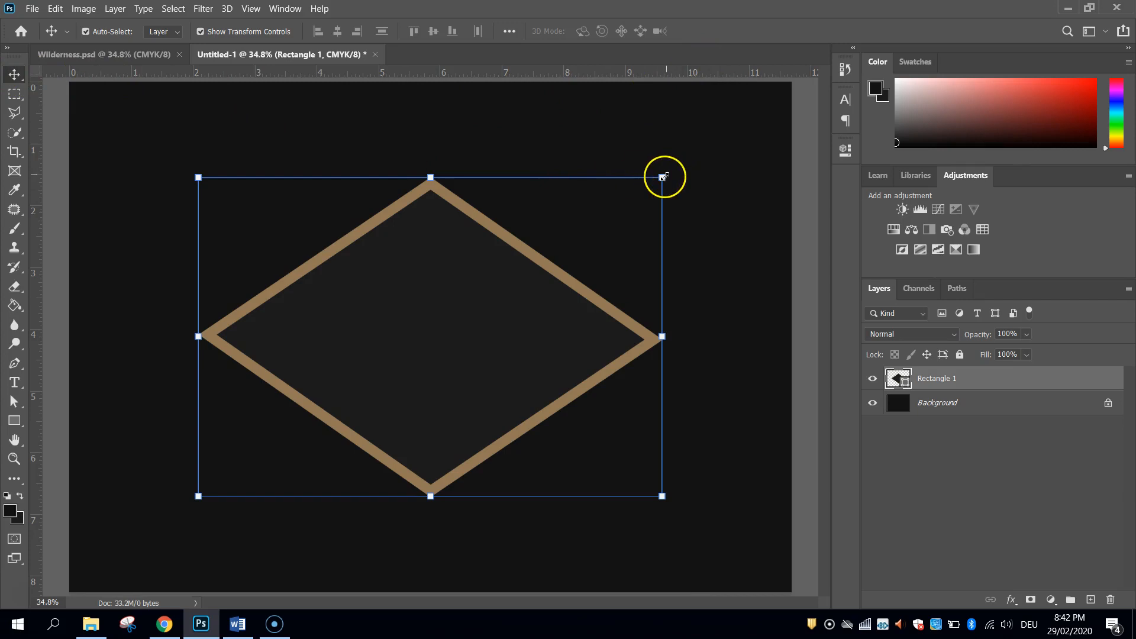
Step: Scale the flattened diamond proportionally about its center to about 152% so it nearly fills the canvas
left_click_drag(663, 177, 804, 126)
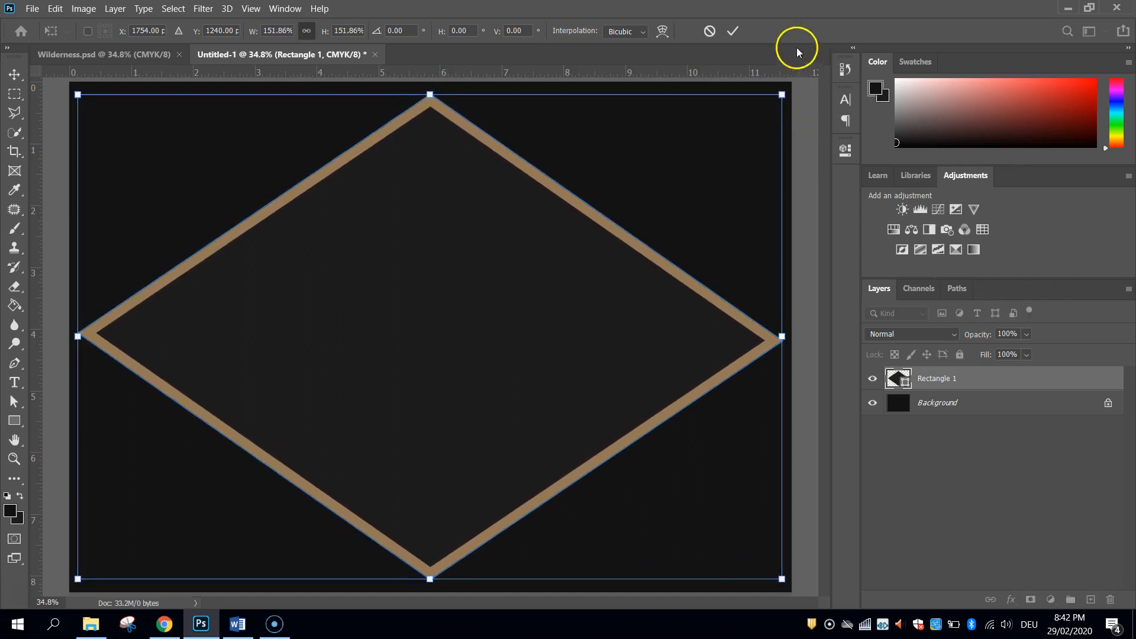
left_click(732, 31)
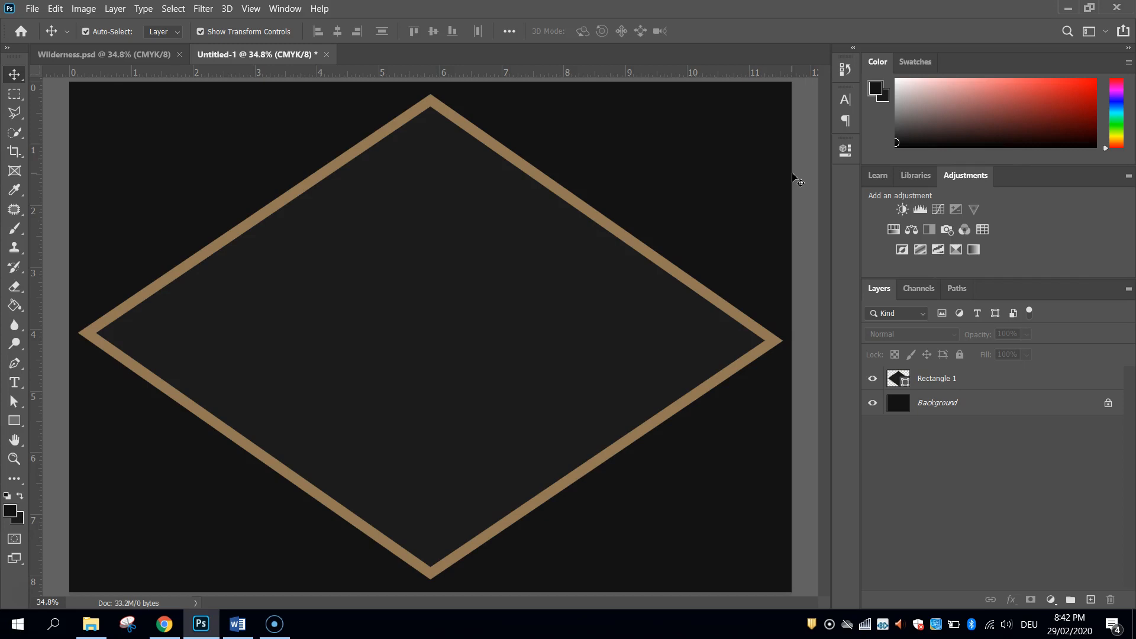
Step: Set up the Horizontal Type tool with the Ebrima font in Bold at 80 pt
left_click(18, 383)
right_click(19, 382)
left_click(20, 381)
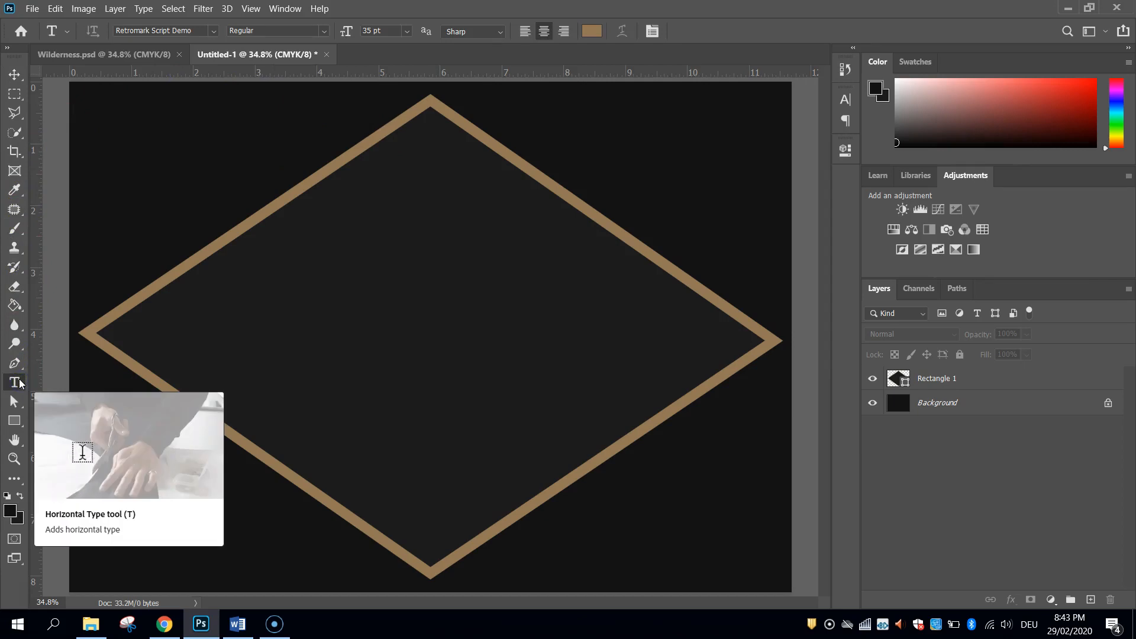
left_click(212, 31)
left_click(199, 74)
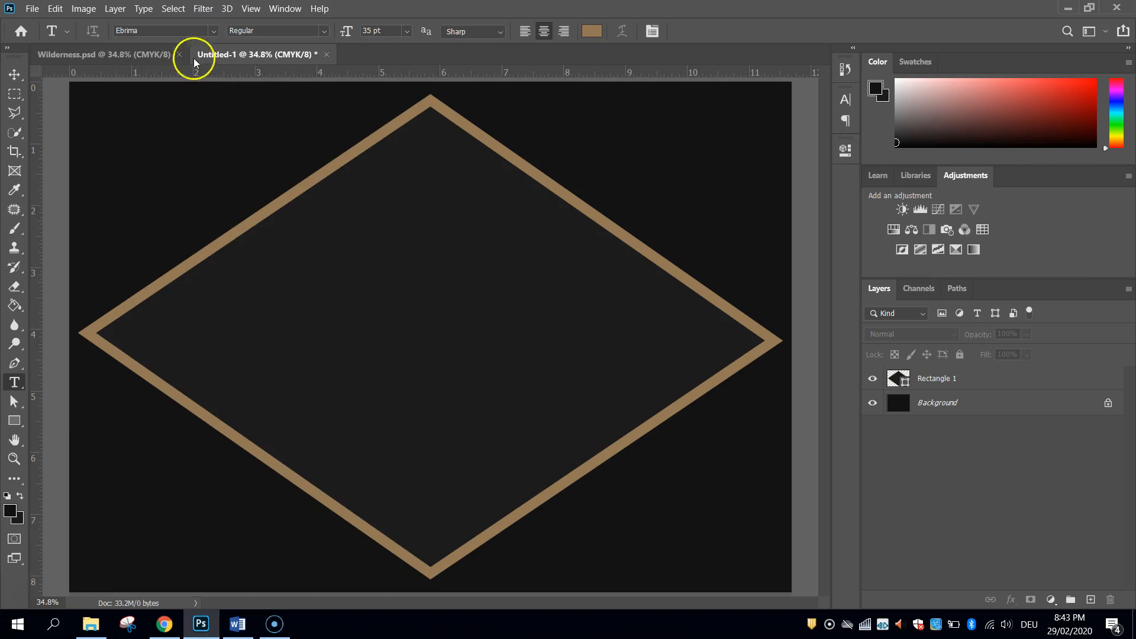
left_click(324, 31)
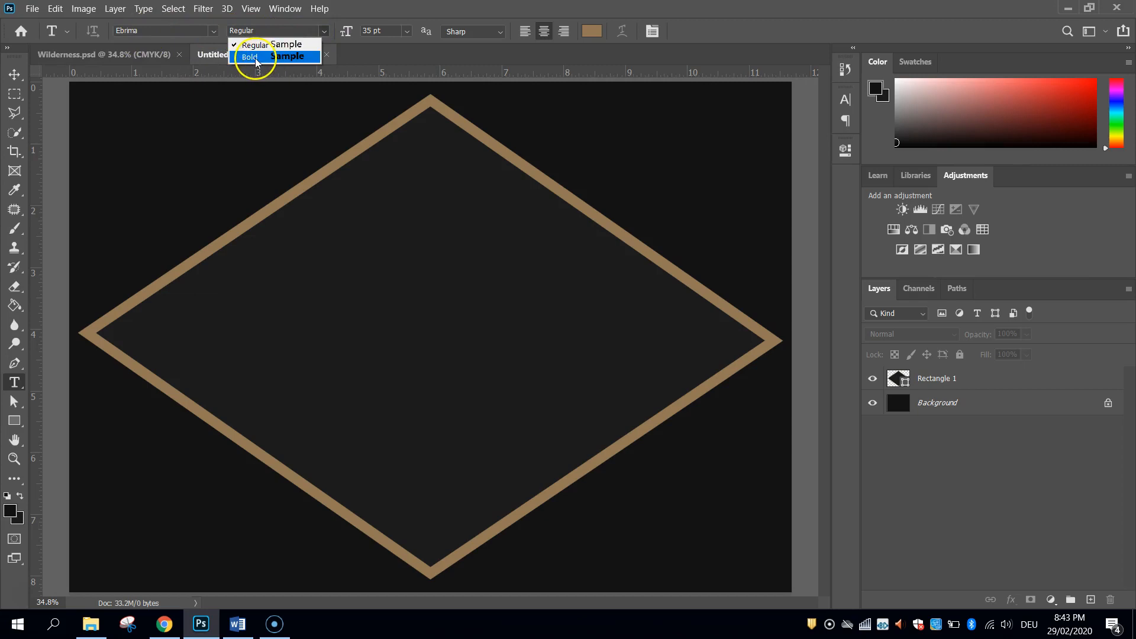
left_click(259, 57)
left_click(371, 30)
left_click_drag(371, 30, 355, 29)
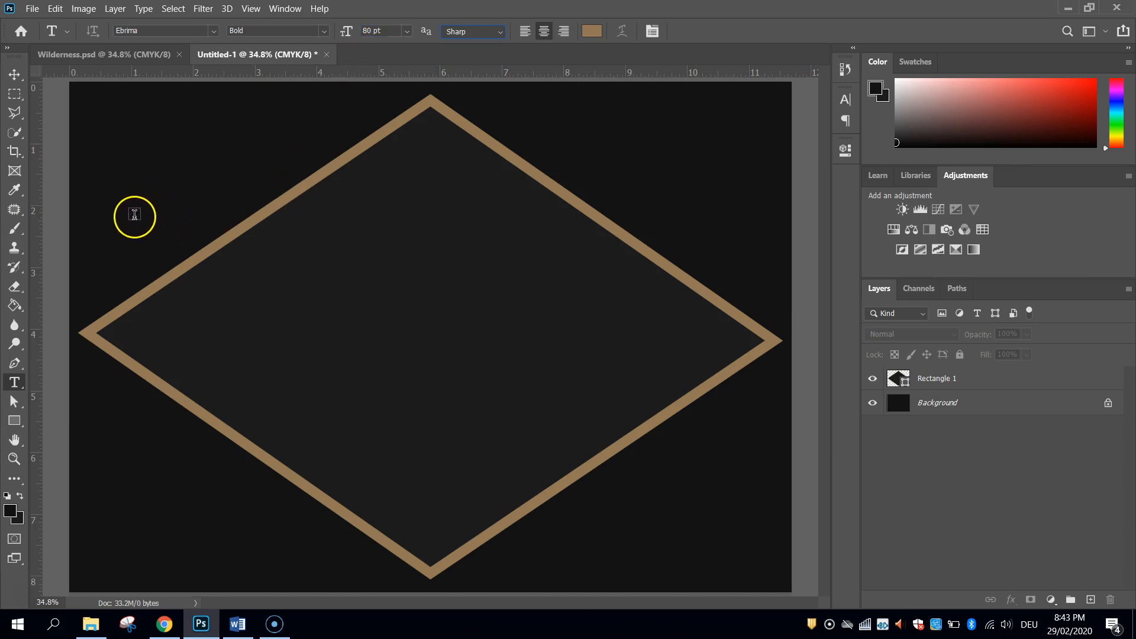
Step: Set the type color to the light grey cccccc
left_click(598, 32)
left_click_drag(598, 187, 575, 192)
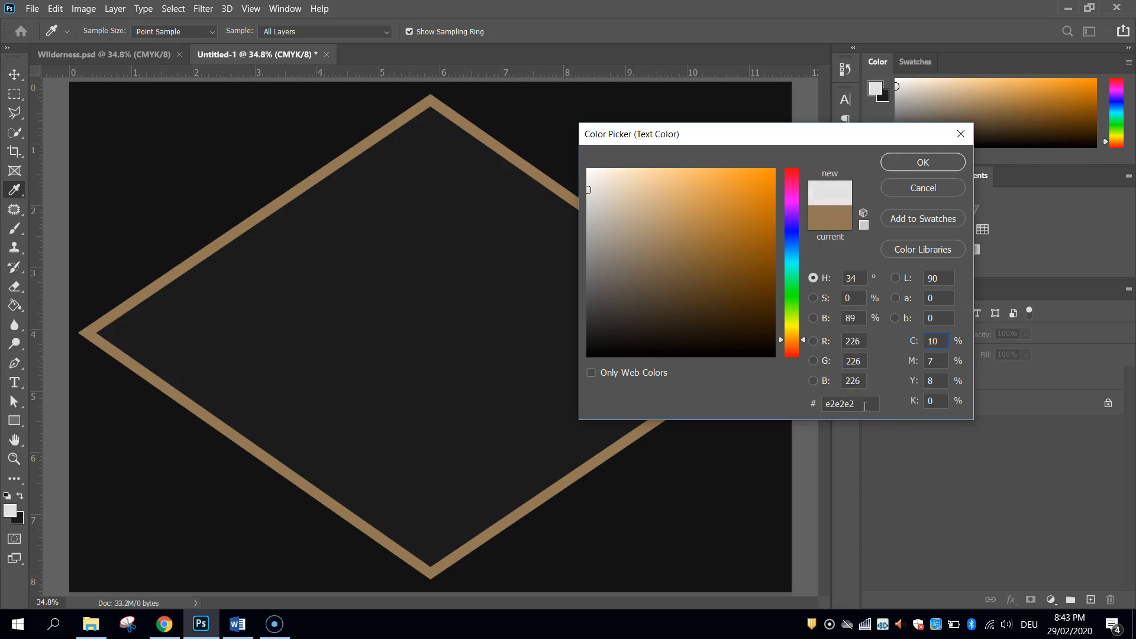
left_click_drag(864, 406, 806, 399)
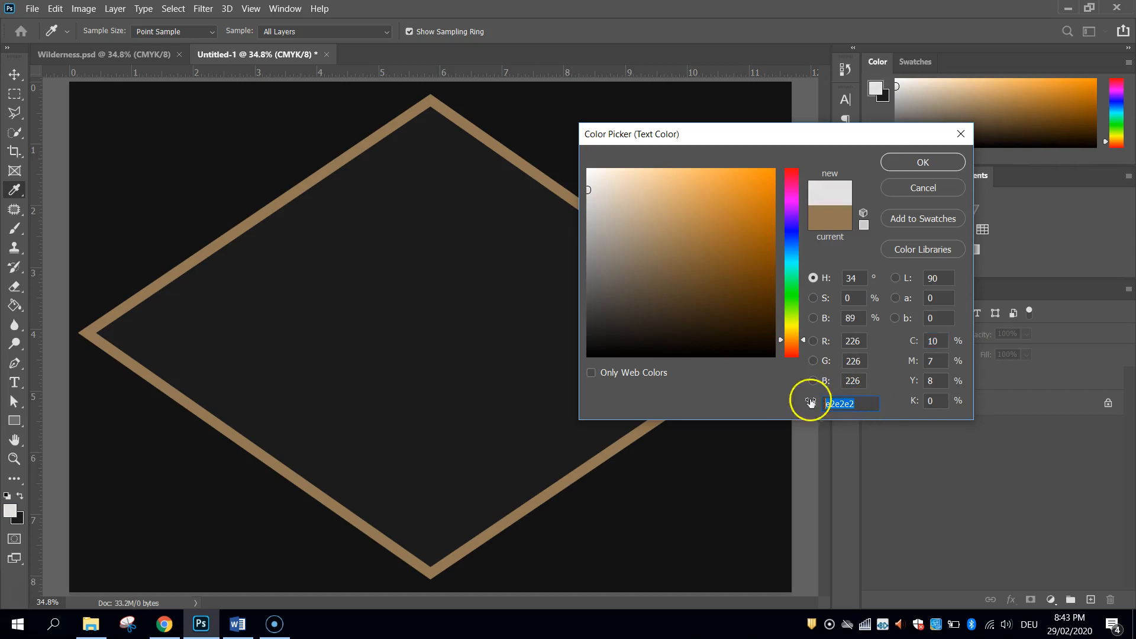
type("aa")
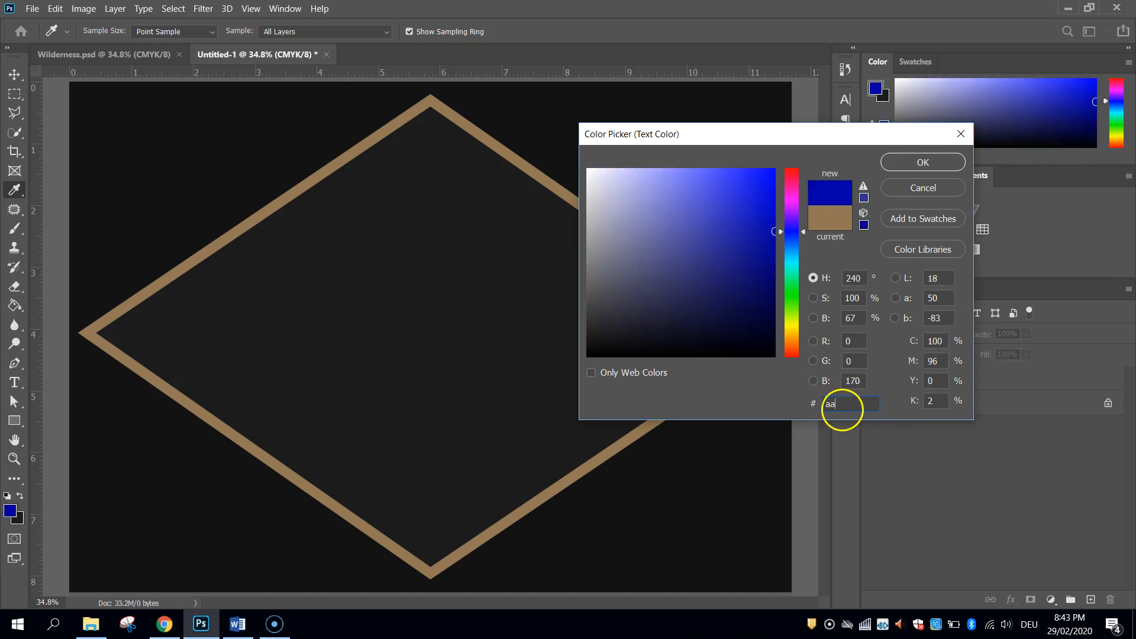
type("a9a9")
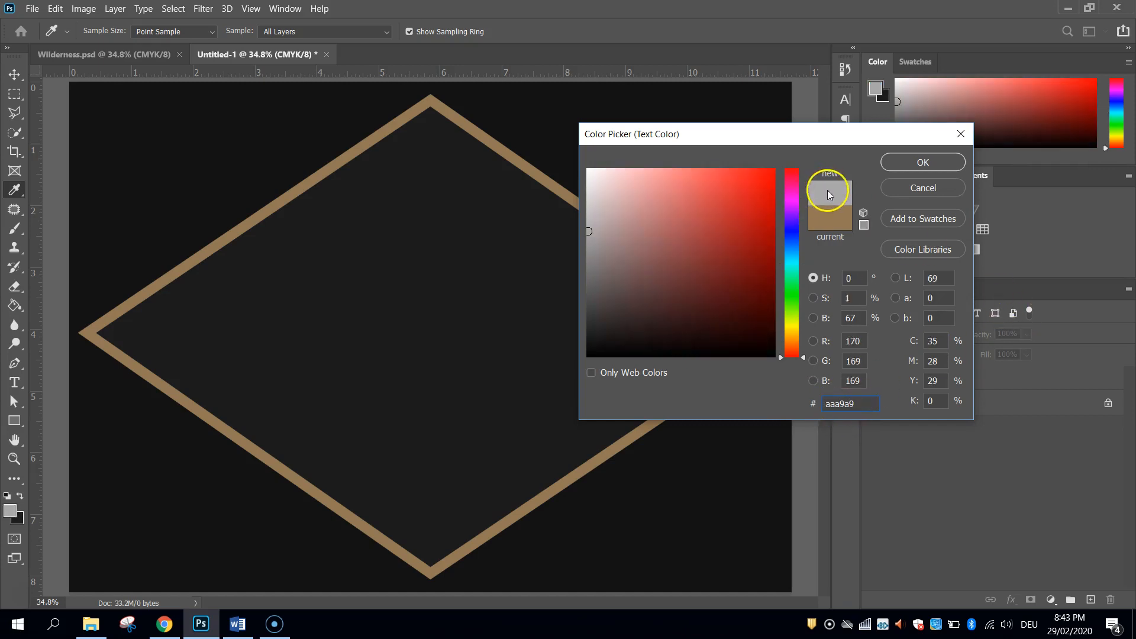
left_click(583, 219)
left_click_drag(582, 220, 580, 206)
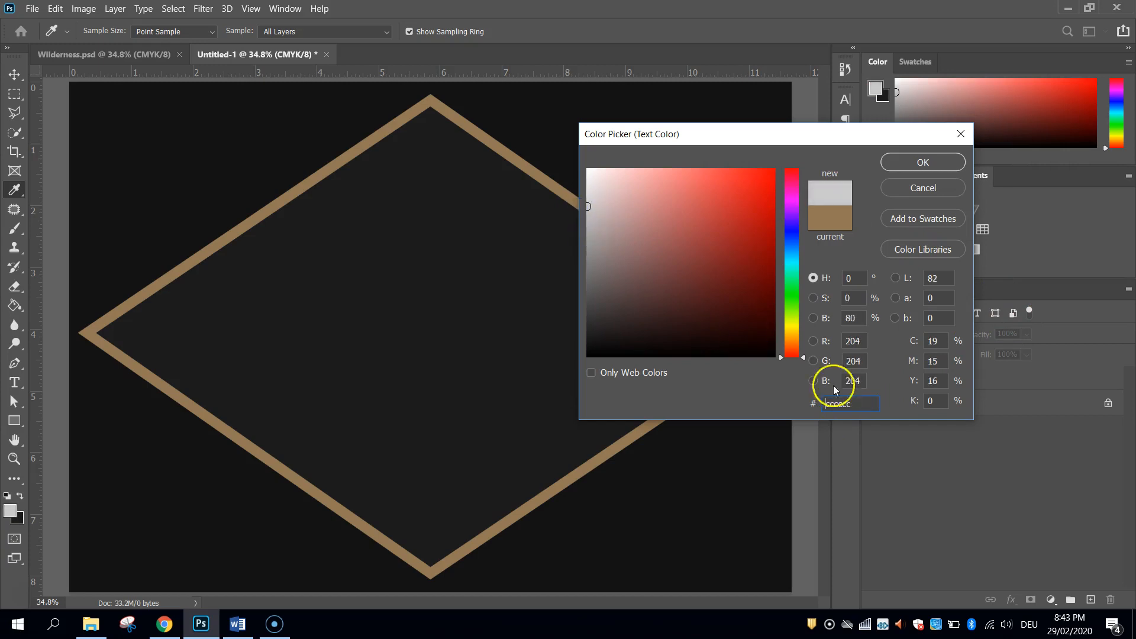
left_click(860, 402)
left_click(880, 399)
left_click(892, 171)
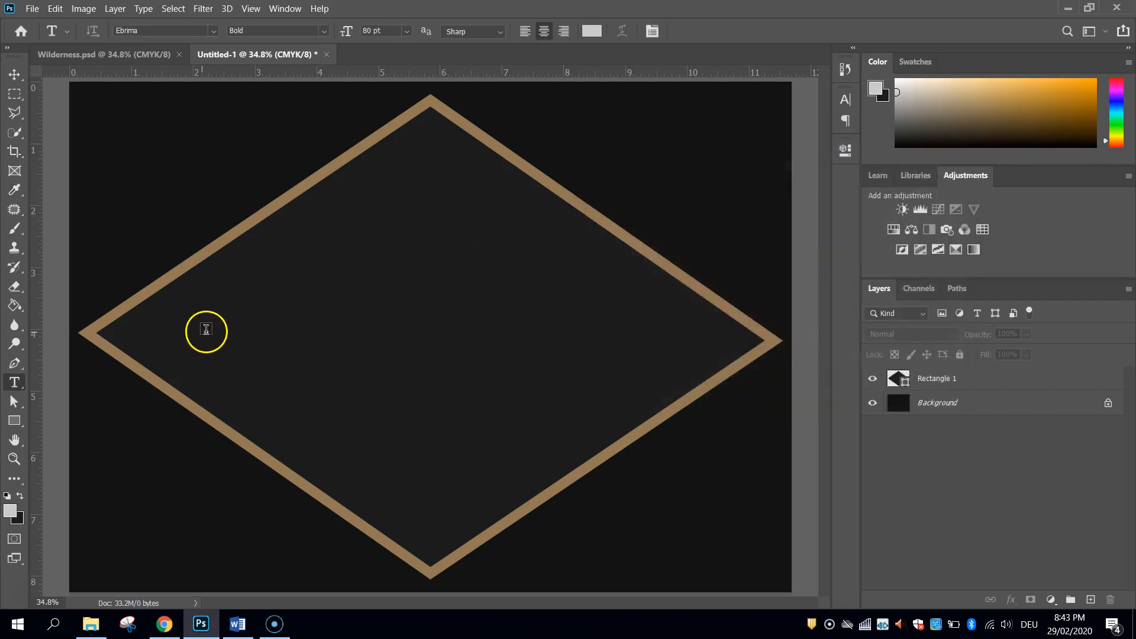
Step: Add the text WILDERNESS and move it to the center of the diamond
left_click(206, 330)
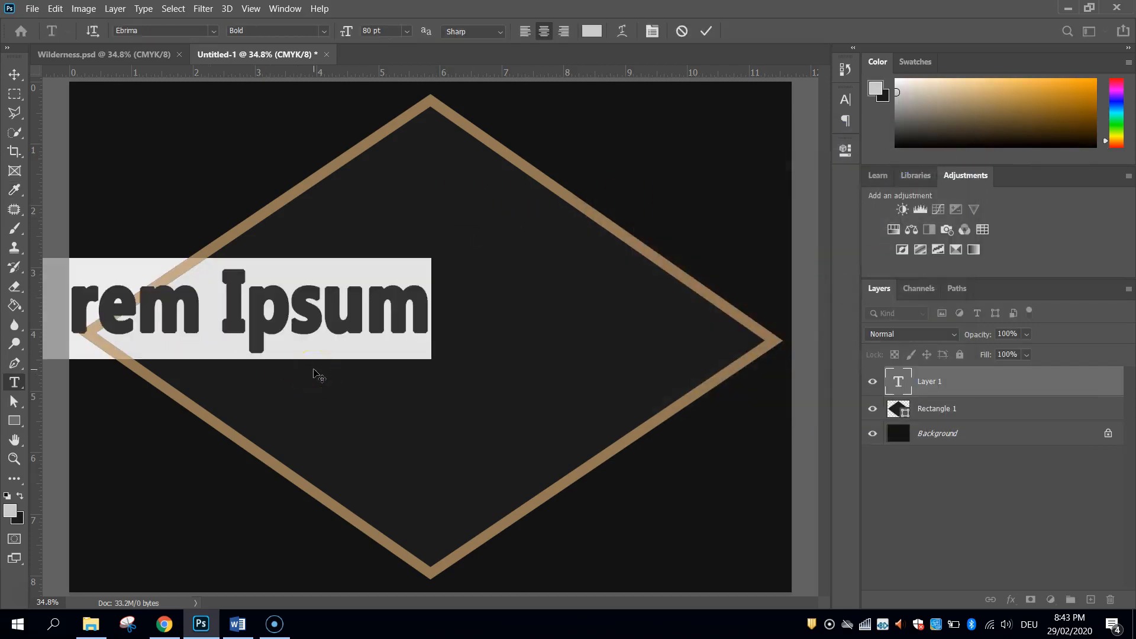
type("WIL")
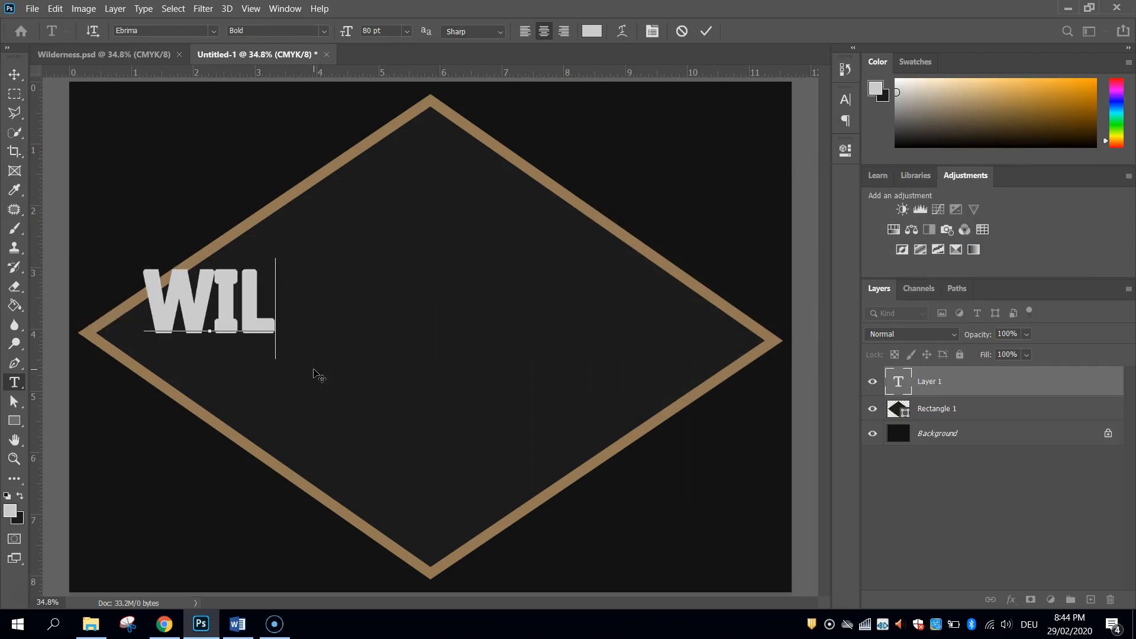
type("DERNESS")
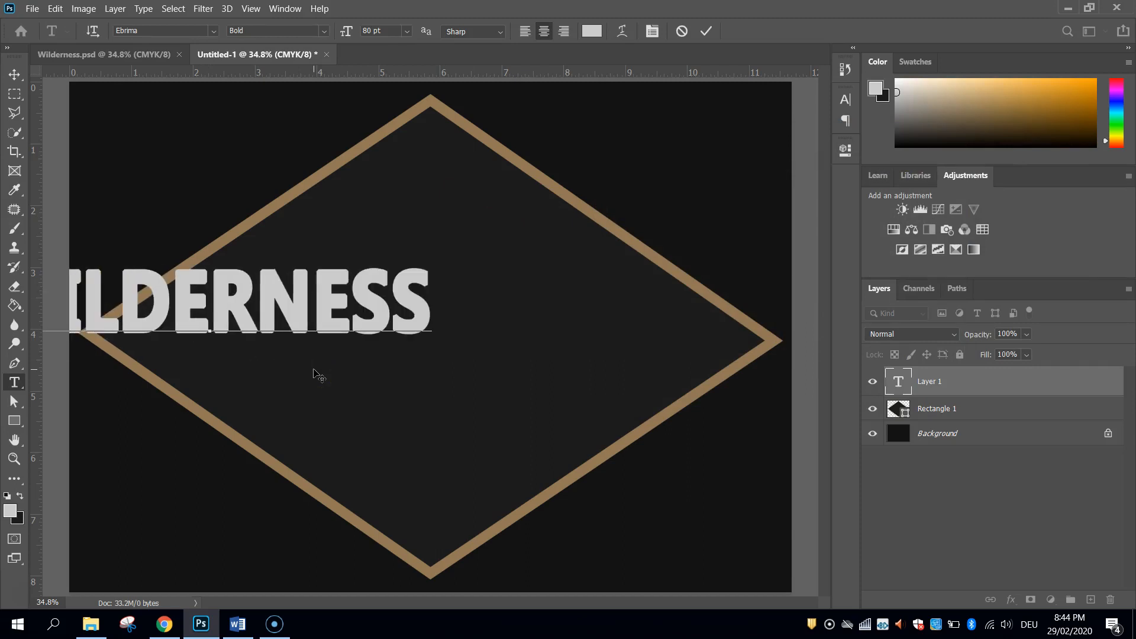
left_click(15, 73)
left_click_drag(205, 305, 424, 348)
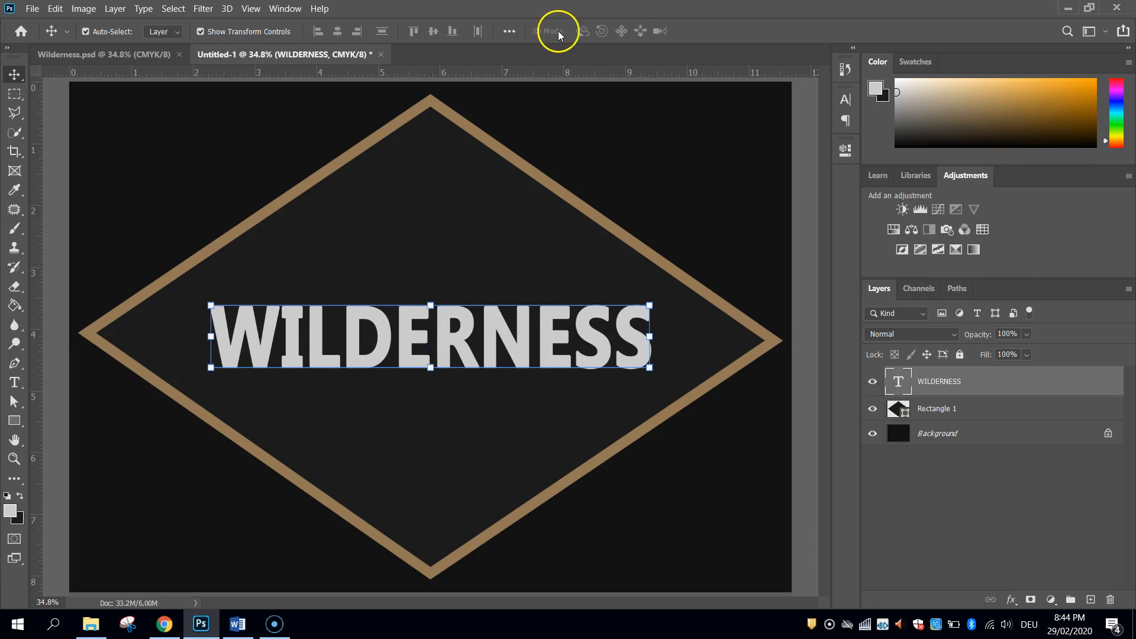
Step: Switch the keyboard input to English (Australia) and set the WILDERNESS text's vertical scale to 110%
left_click(850, 99)
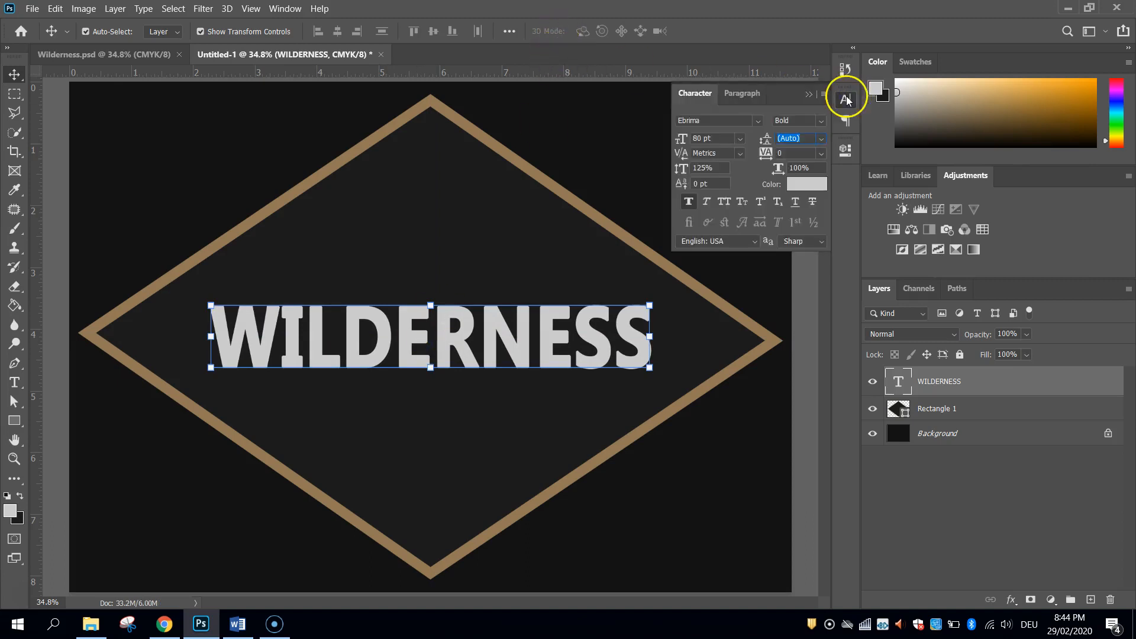
left_click(720, 172)
left_click_drag(720, 172, 638, 173)
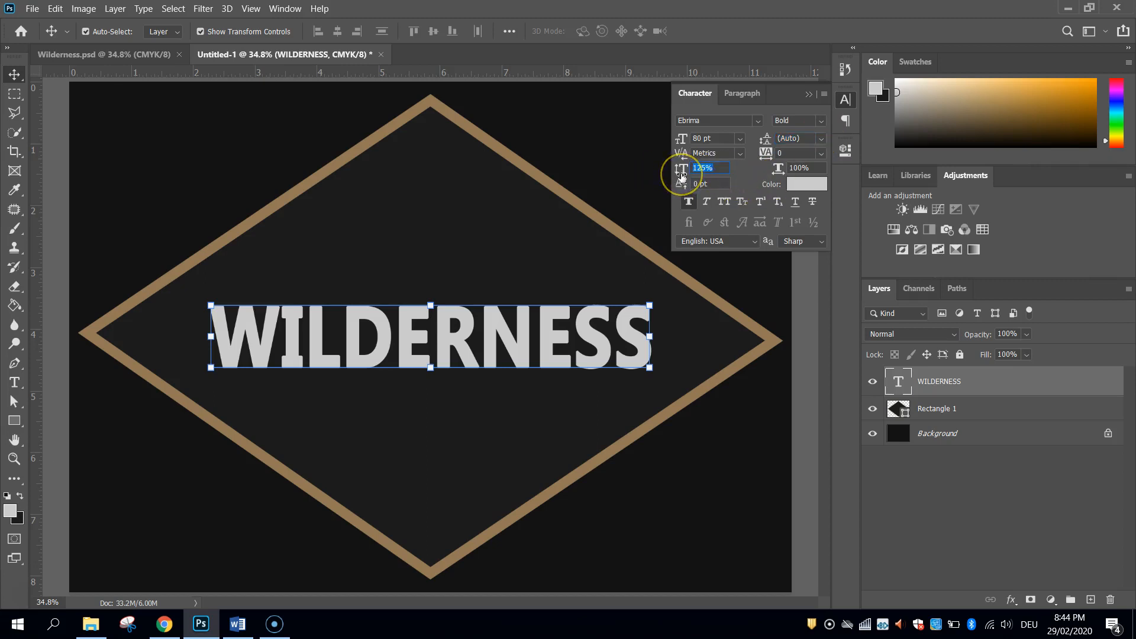
key("BackSpace")
left_click(701, 168)
left_click(1029, 624)
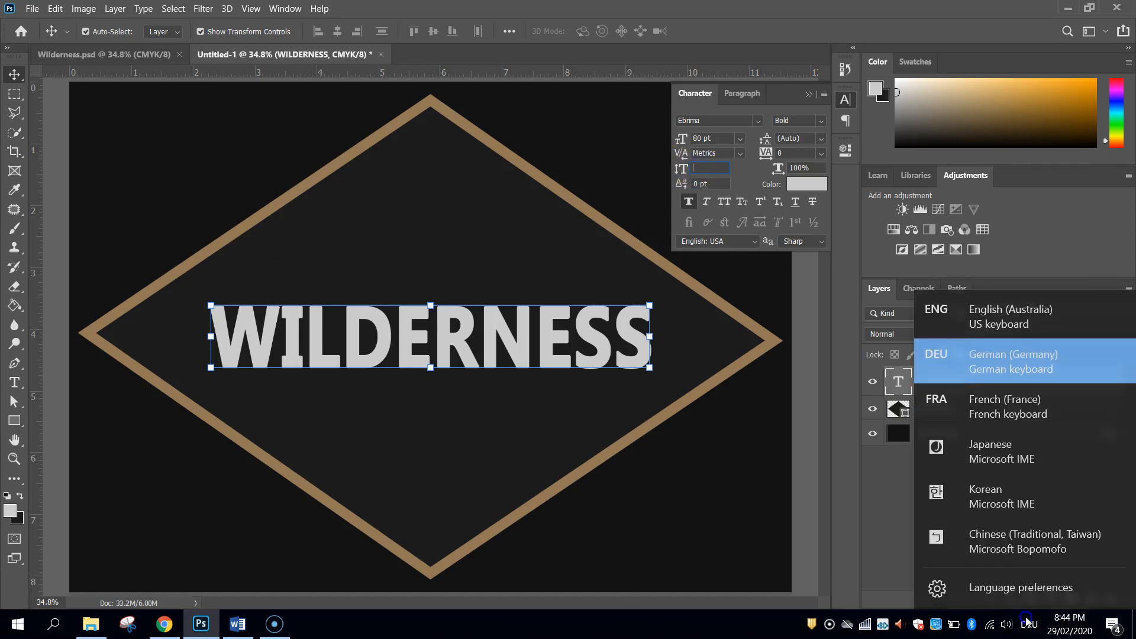
left_click(1004, 319)
left_click(717, 169)
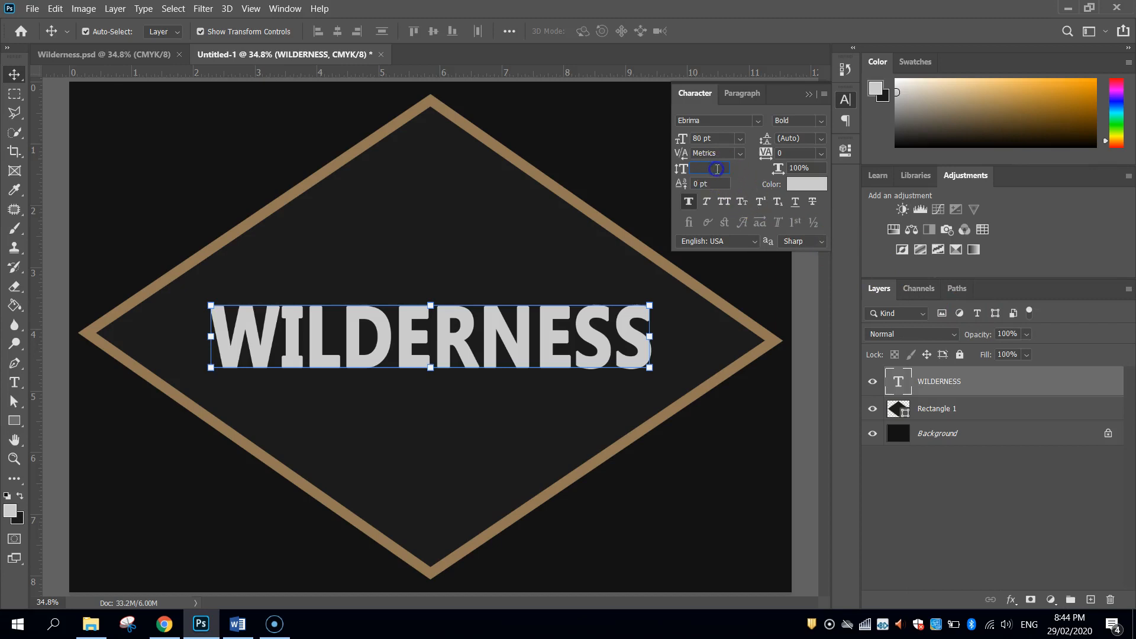
key("Return")
double_click(724, 172)
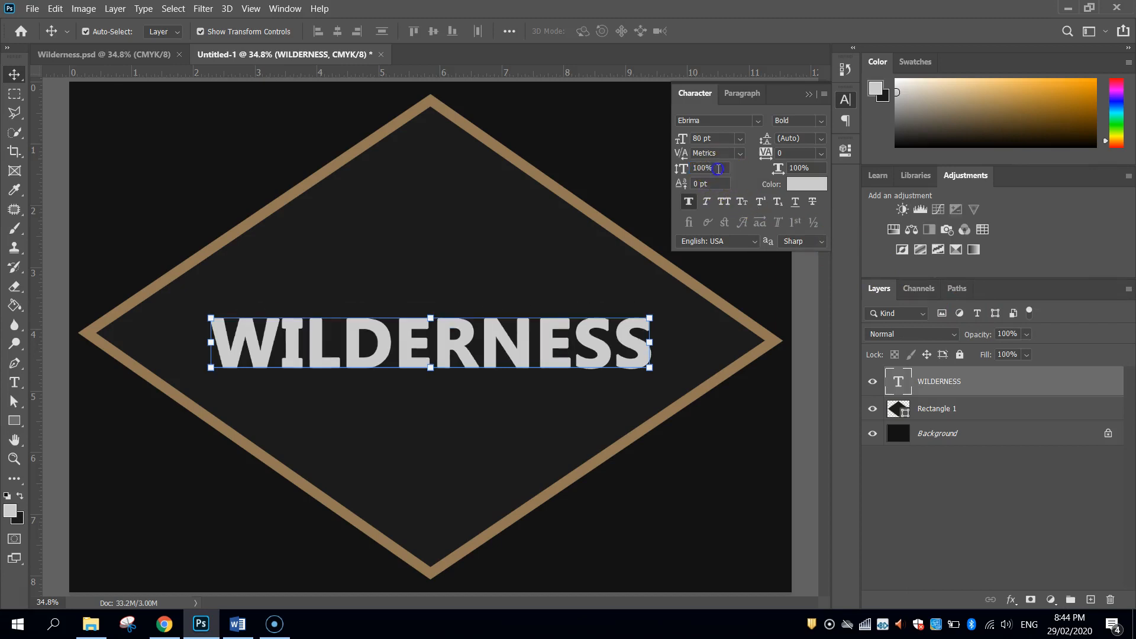
type("110")
key("Return")
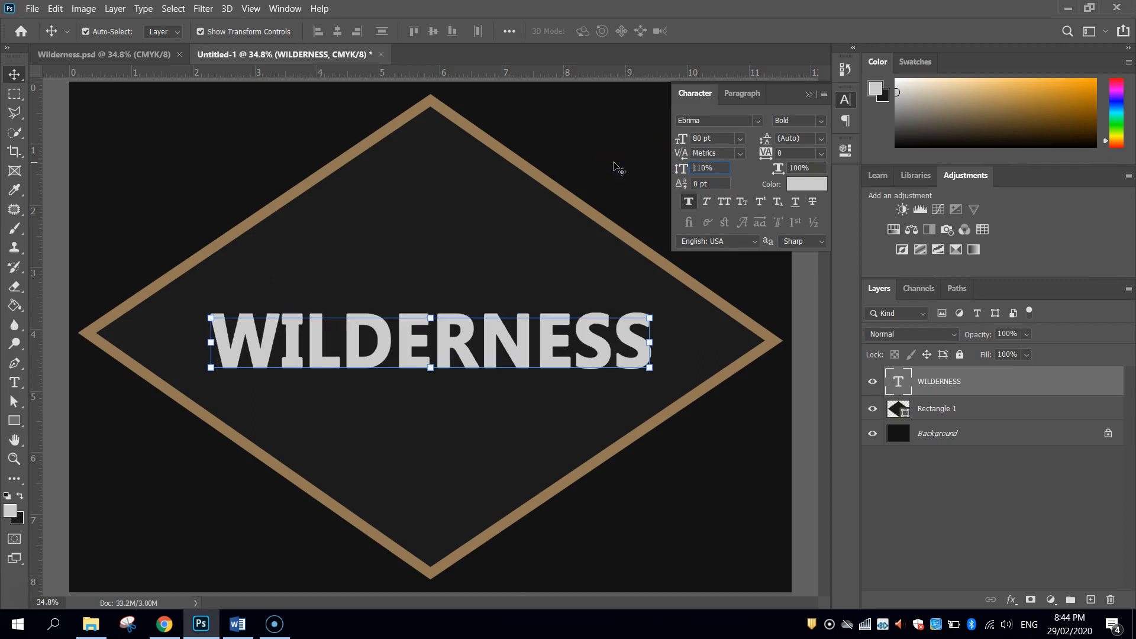
left_click(700, 171)
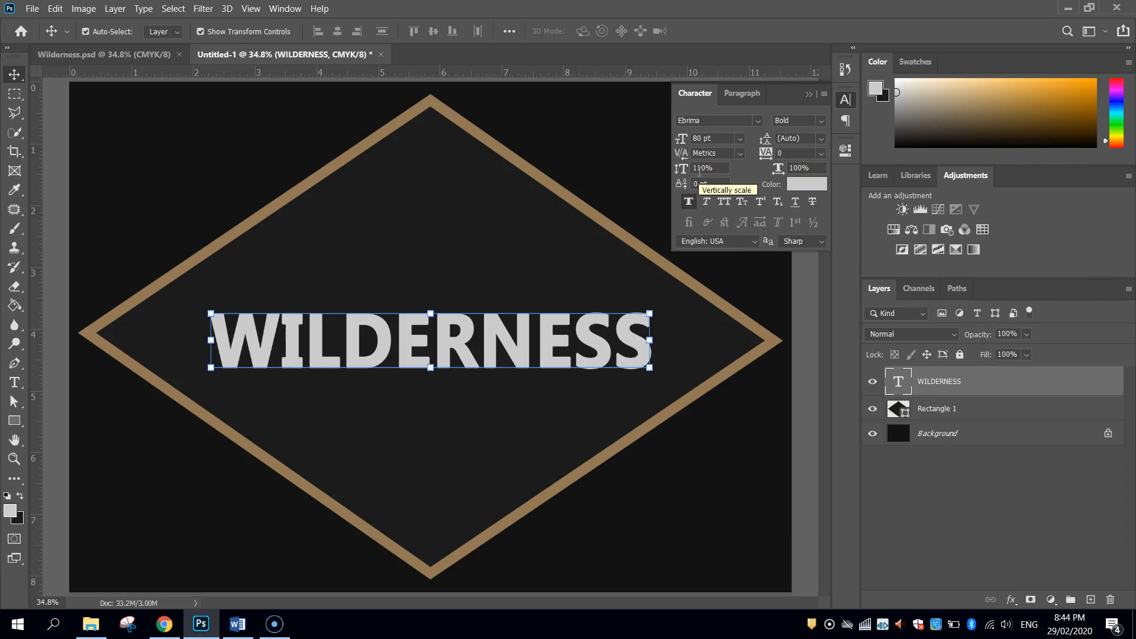
Step: Shift the WILDERNESS text slightly upward to center it vertically in the diamond, and deselect it
left_click(15, 74)
left_click(406, 348)
left_click_drag(447, 348, 449, 343)
left_click(188, 136)
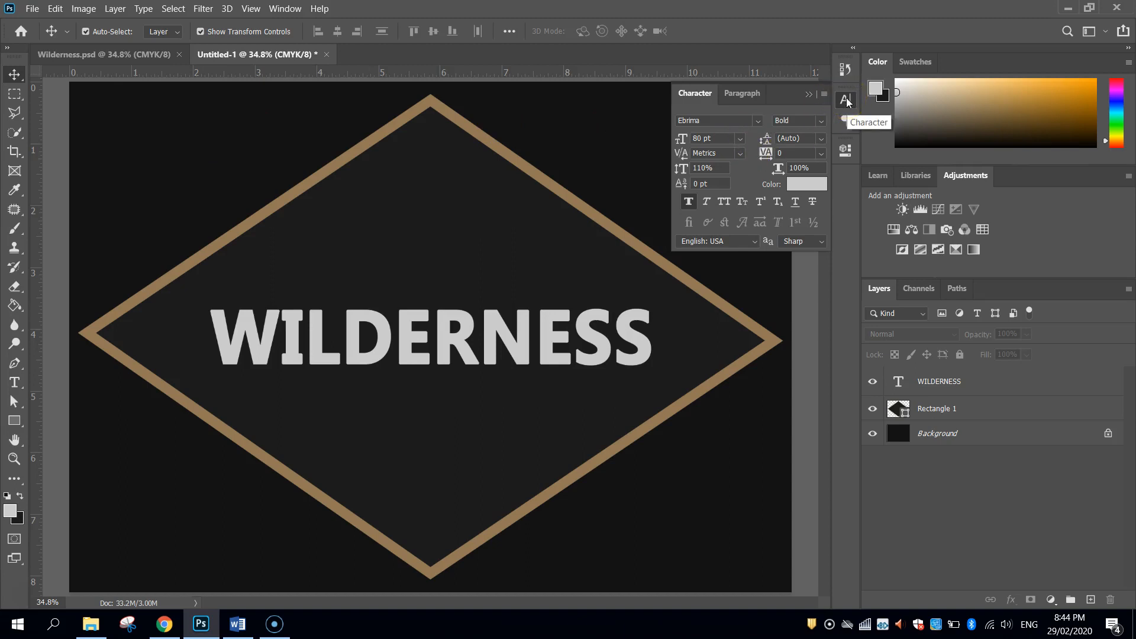
Step: Add the text CO in capitals below WILDERNESS in the lower part of the diamond
left_click(16, 384)
left_click(368, 489)
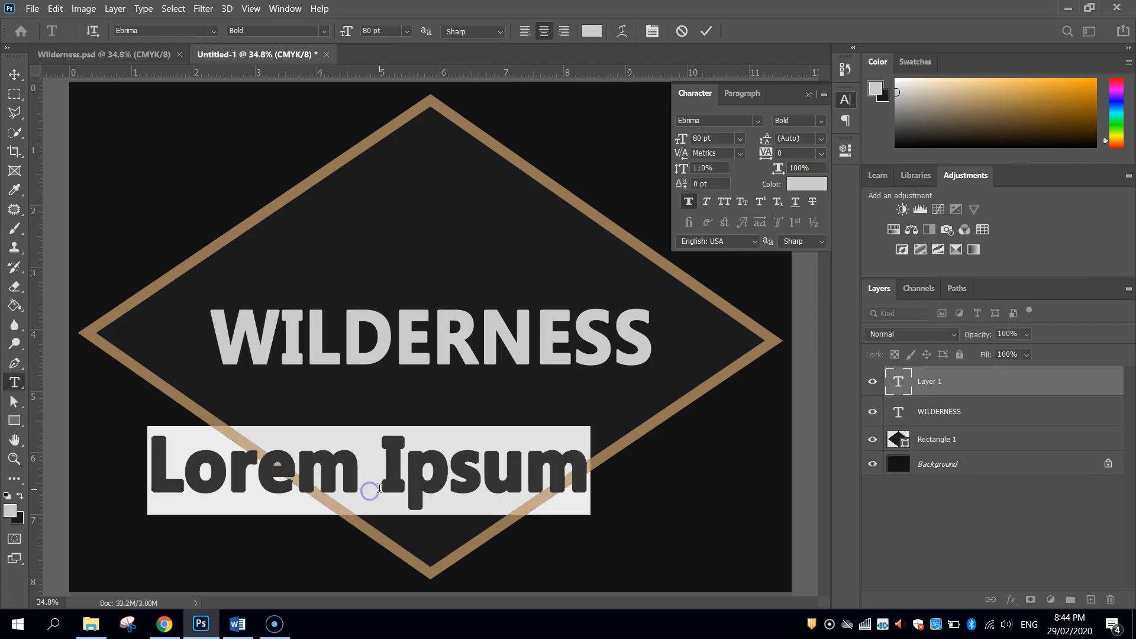
type("co")
key("BackSpace")
key("BackSpace")
type("CO")
Step: Set the font size of the CO text to 50 pt
double_click(375, 474)
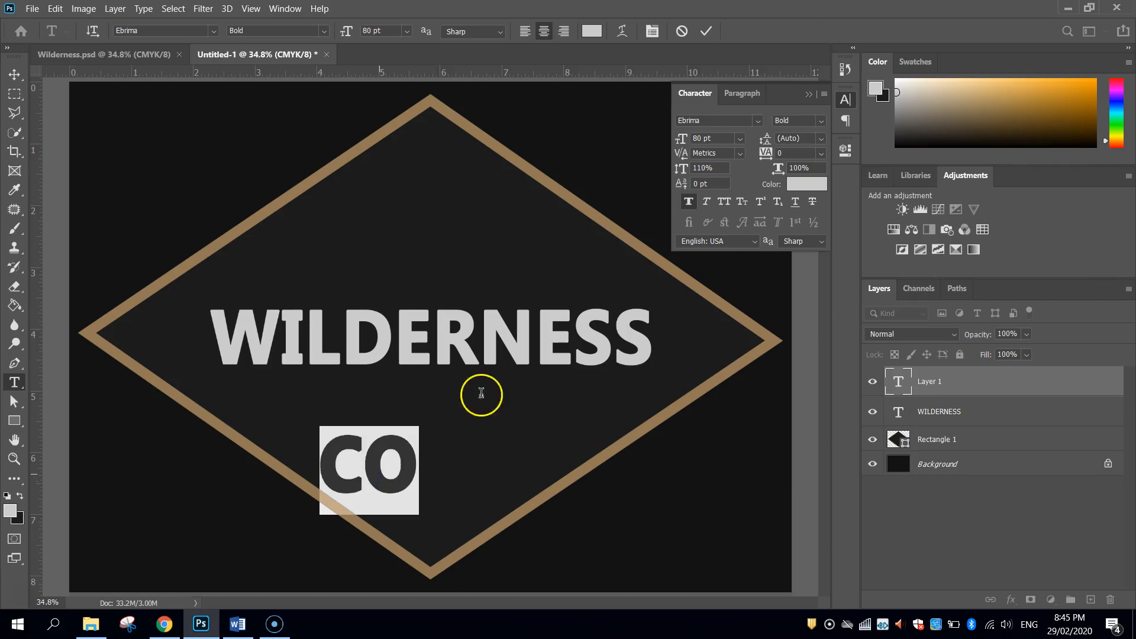
double_click(721, 137)
type("50")
key("Return")
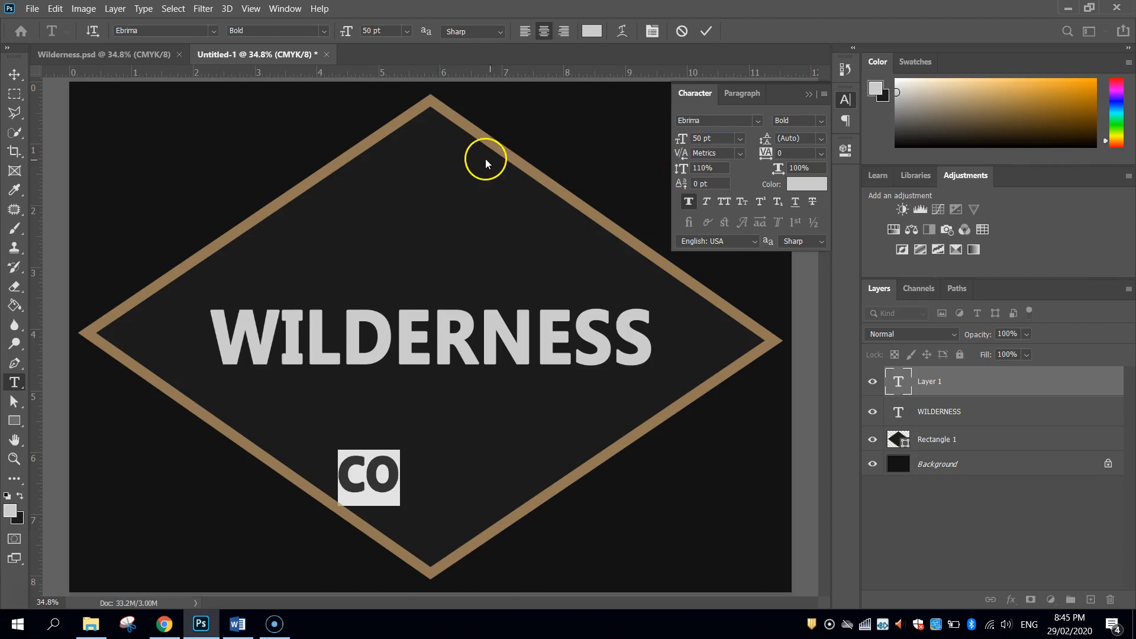
Step: Center the CO text horizontally above the diamond's bottom corner, and select the diamond shape
left_click(15, 75)
left_click_drag(380, 477, 439, 485)
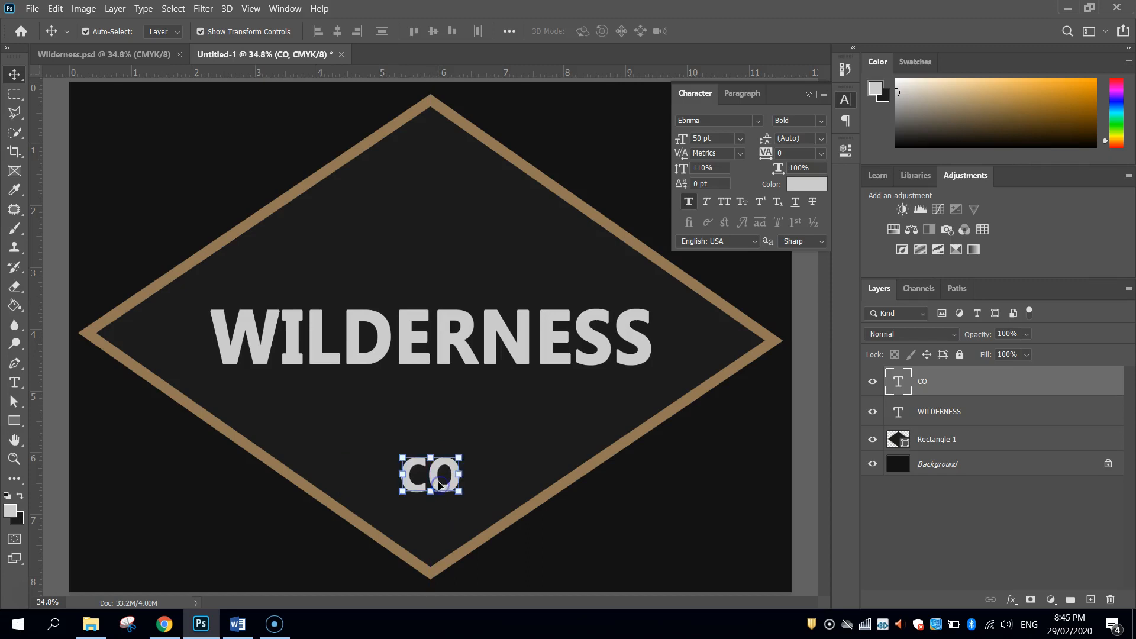
left_click(536, 451)
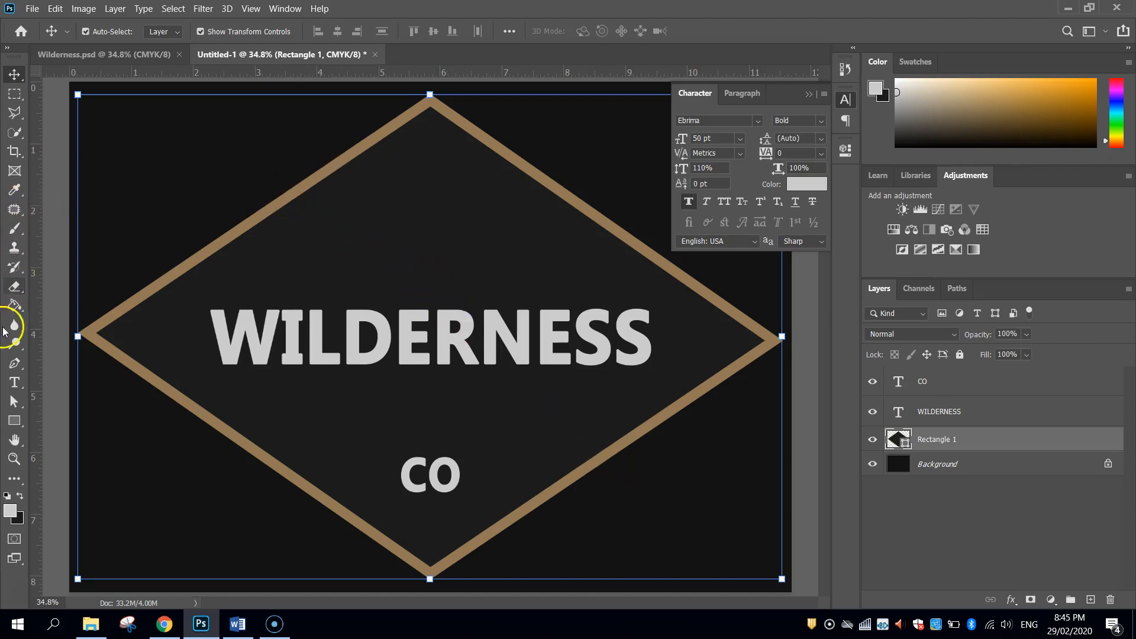
Step: Set the type color to the tan of the diamond's border, #927754, by sampling the border
left_click(15, 381)
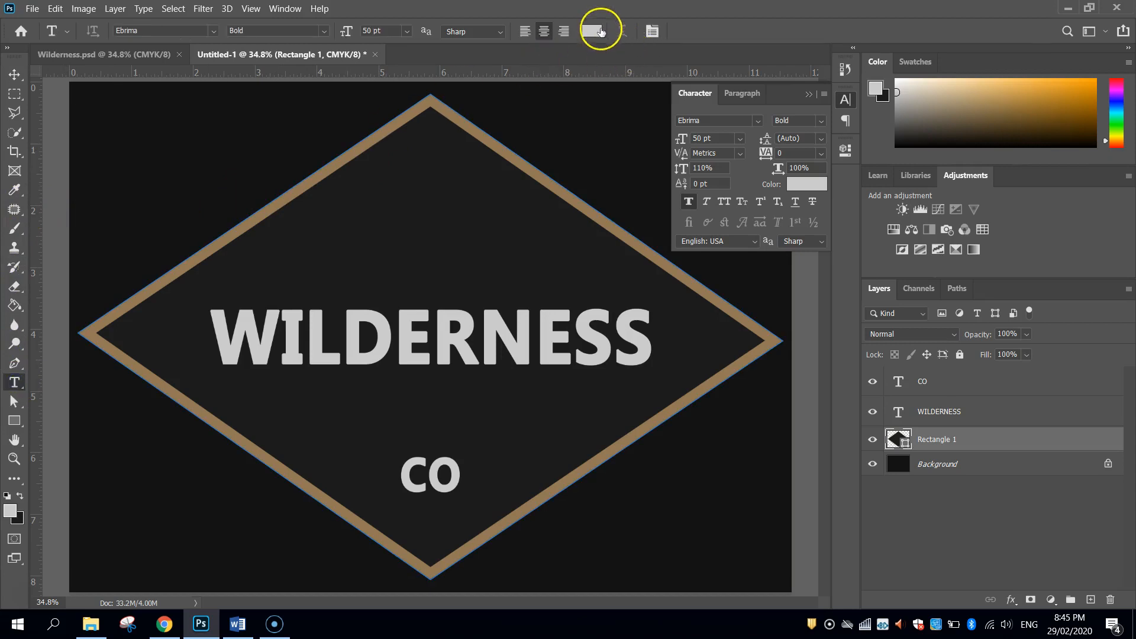
left_click(600, 31)
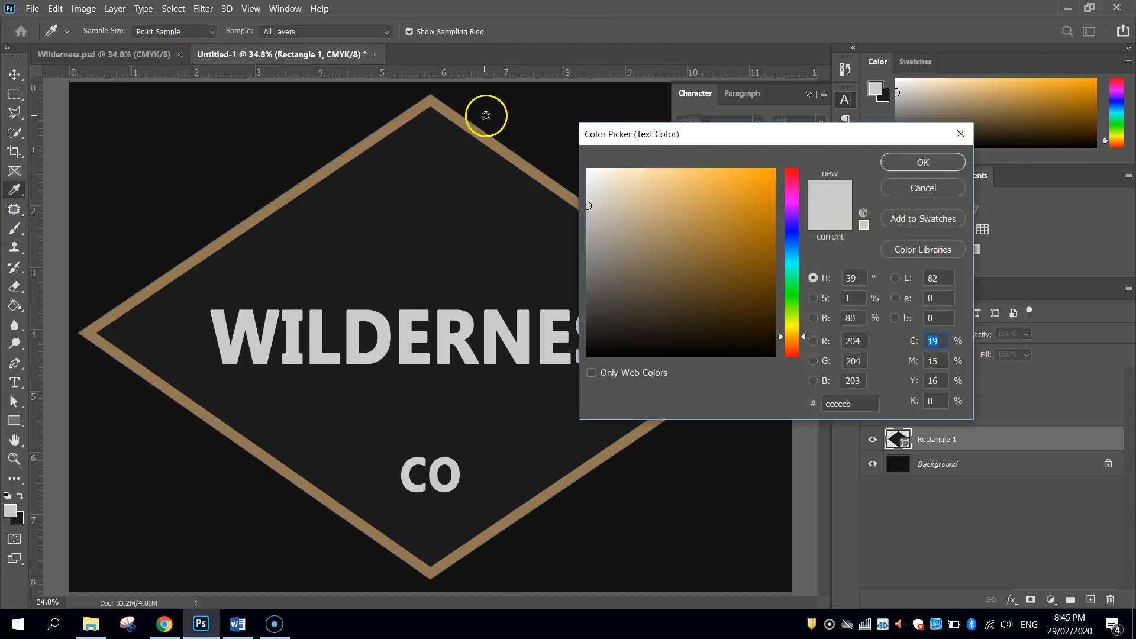
left_click(471, 124)
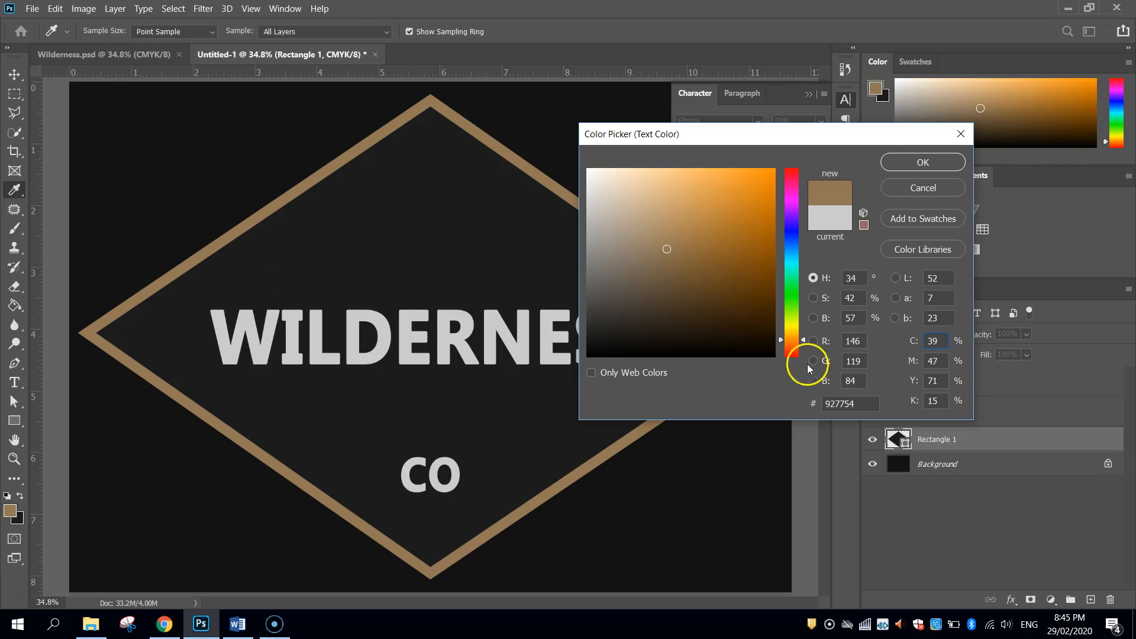
left_click_drag(863, 404, 843, 404)
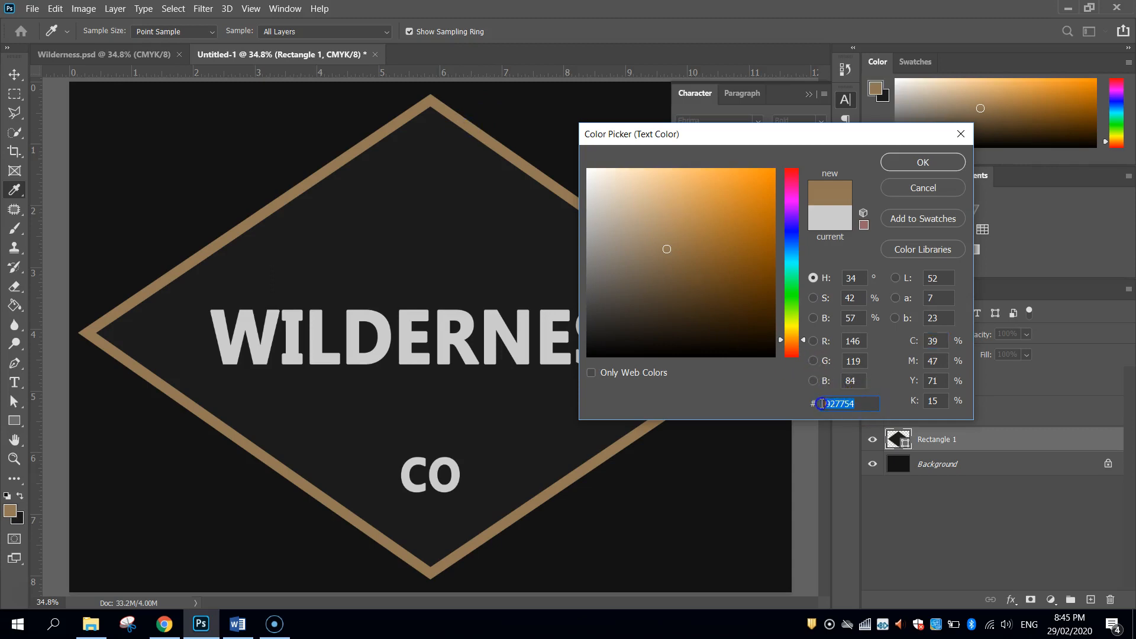
left_click_drag(868, 403, 788, 396)
left_click(918, 164)
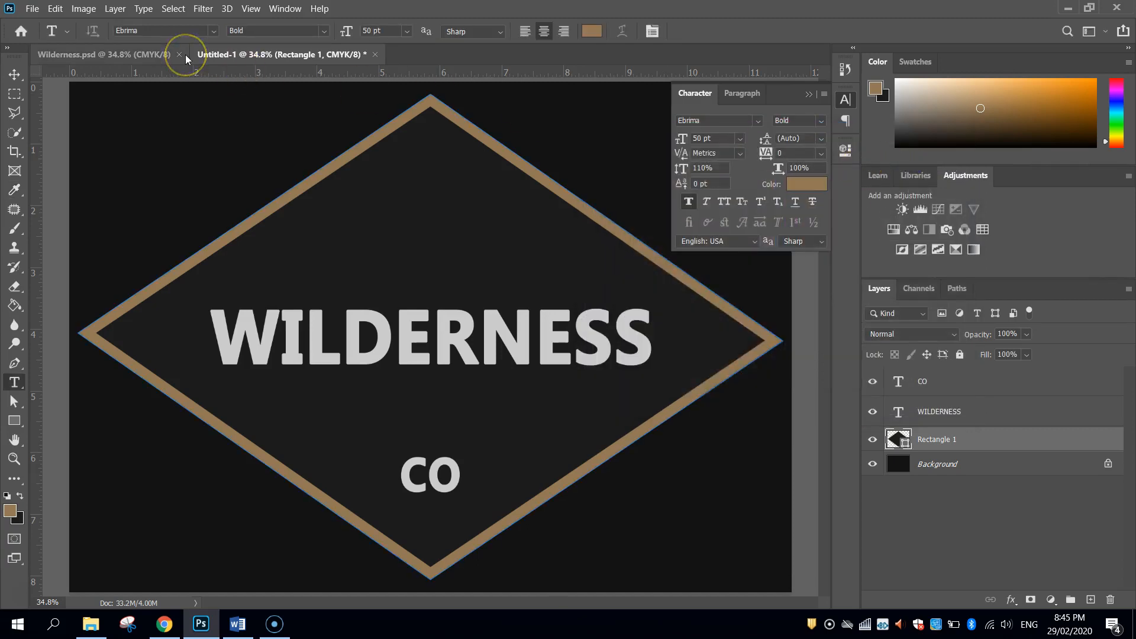
Step: Set the type font to Retromark Script Demo at 35 pt
left_click(213, 31)
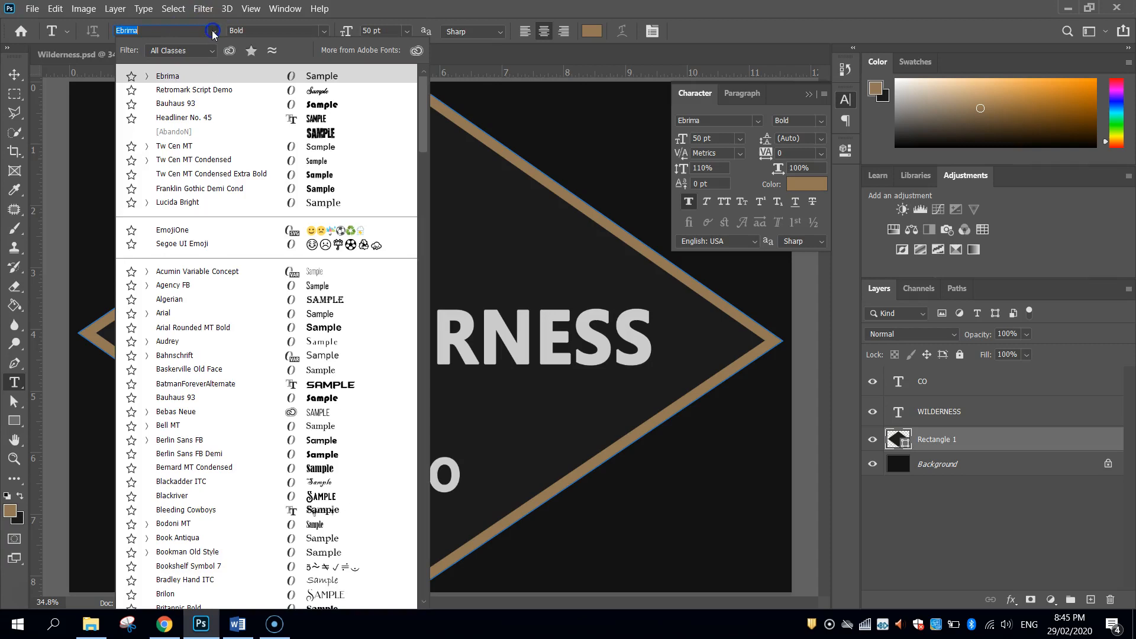
left_click(217, 89)
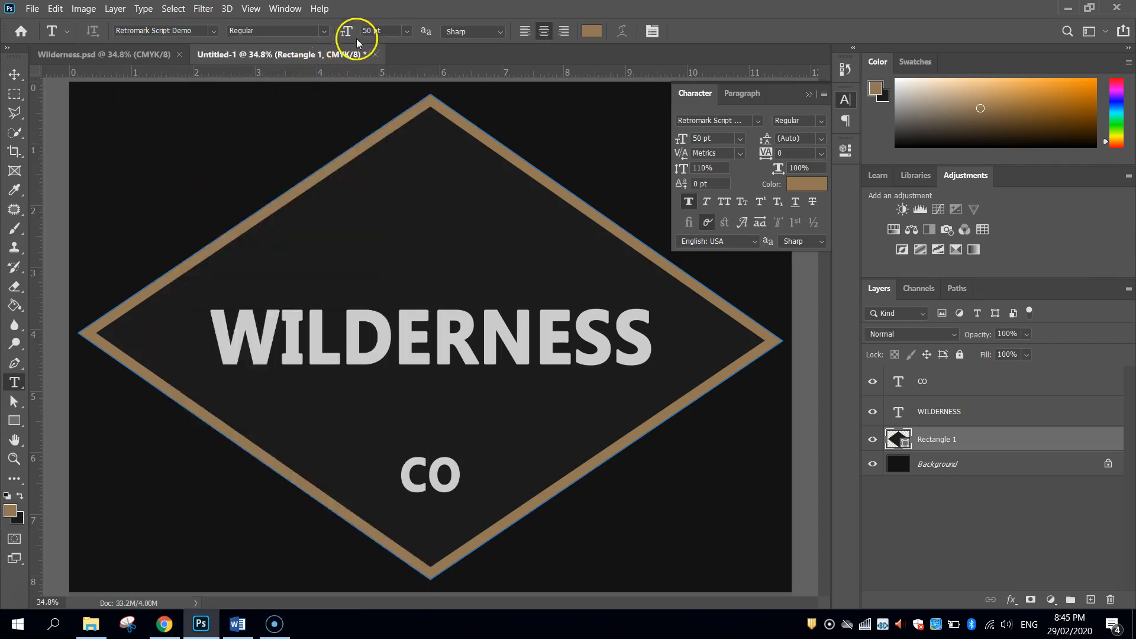
left_click(372, 32)
type("35")
Step: Add the text Authentic Australian as point type on the empty background outside the diamond's upper-left edge
left_click(313, 241)
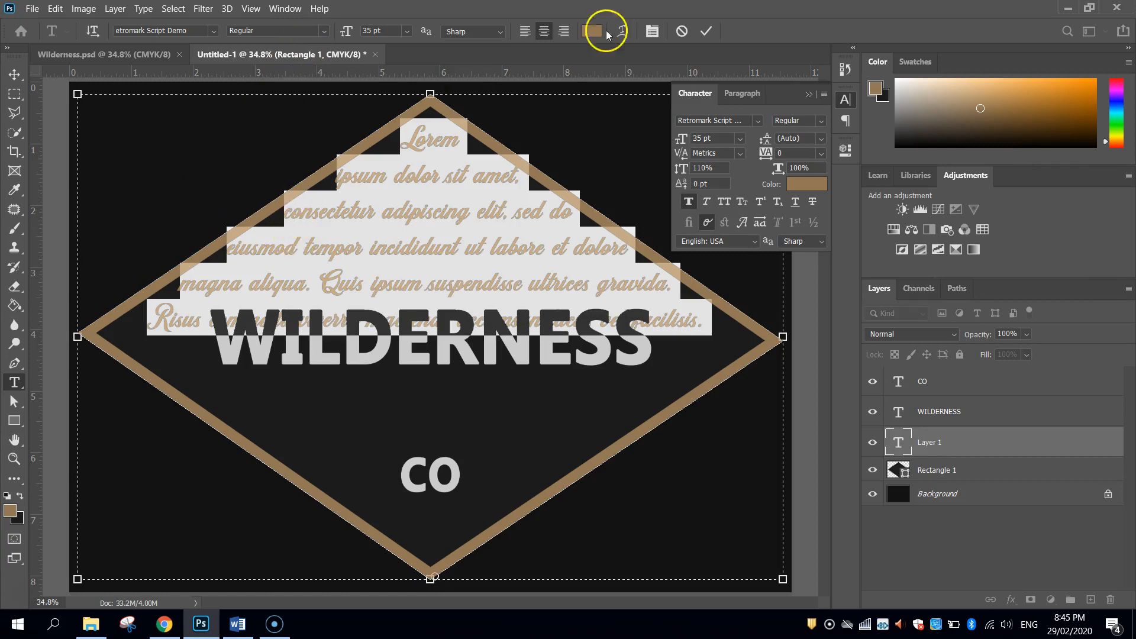
left_click(680, 31)
left_click(139, 144)
type("a")
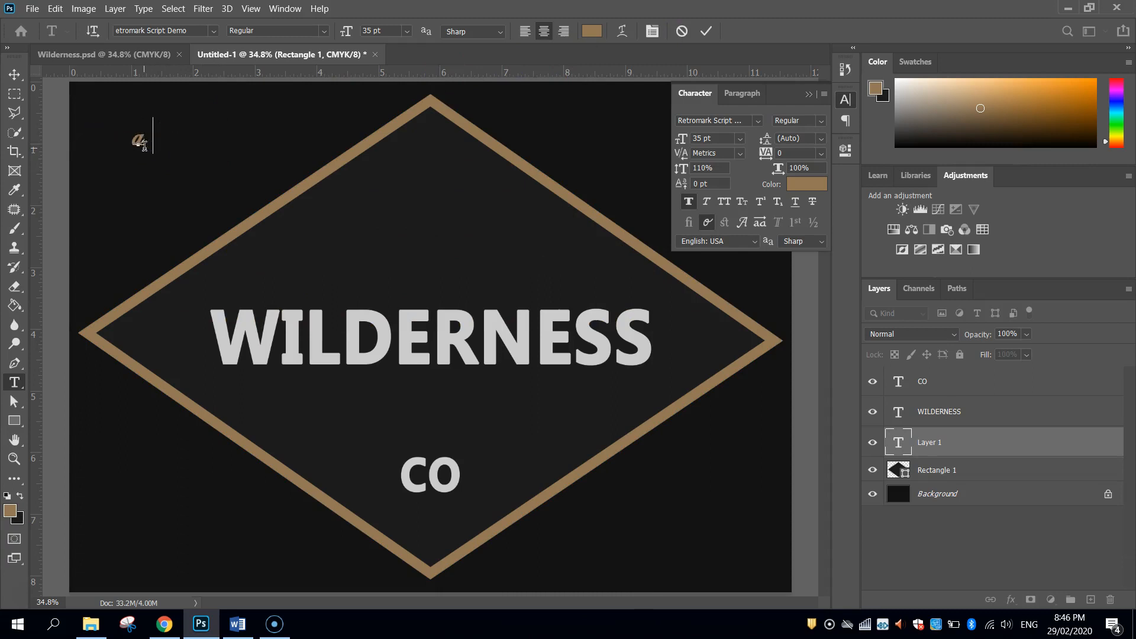
type("uthent")
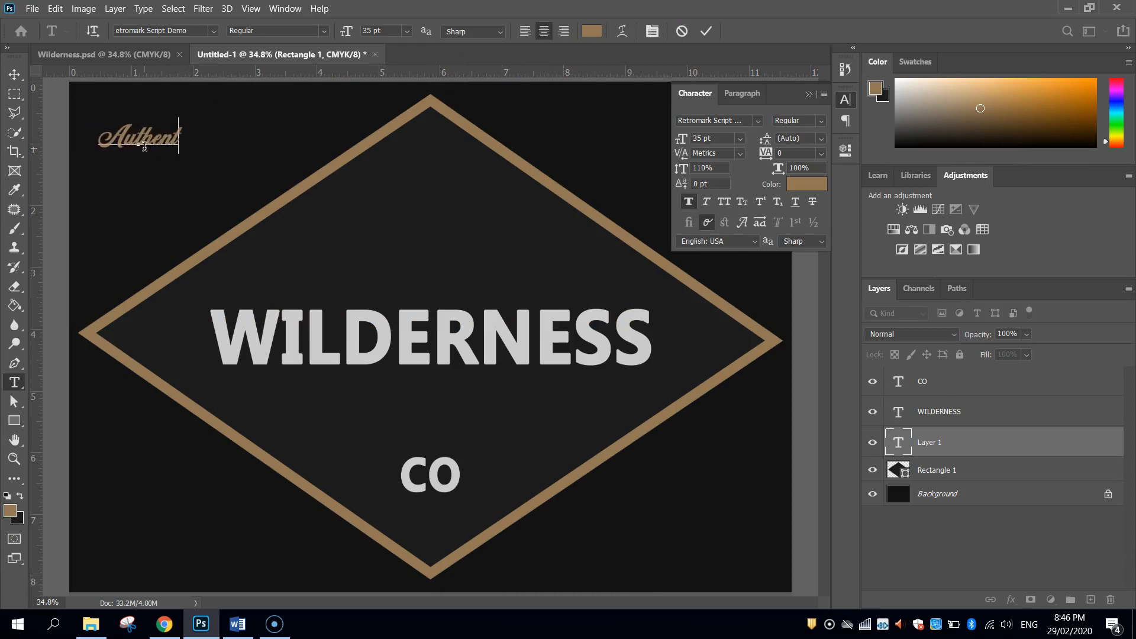
type("ic Australian")
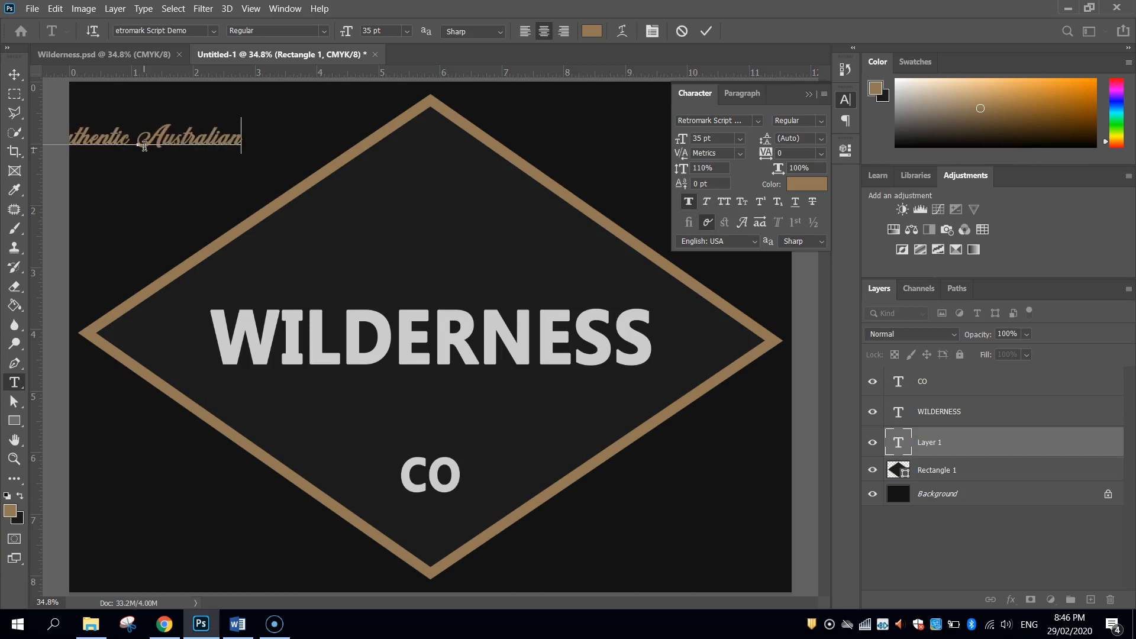
left_click(136, 145)
left_click(14, 75)
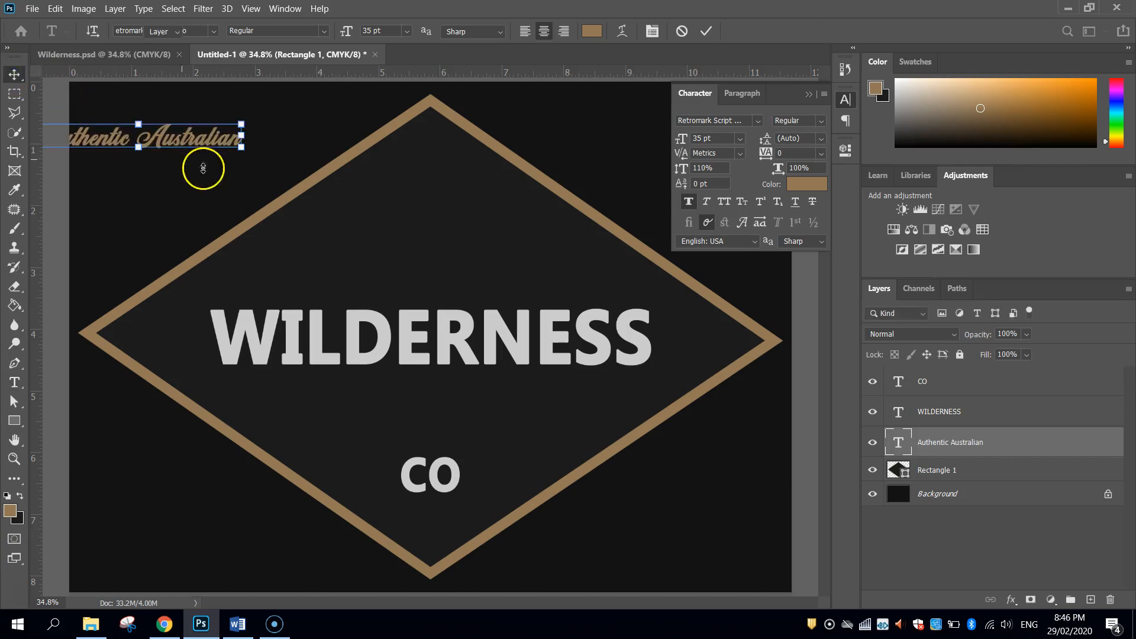
Step: Center the Authentic Australian text horizontally above WILDERNESS with a small gap between them, and deselect it
left_click_drag(228, 149, 469, 296)
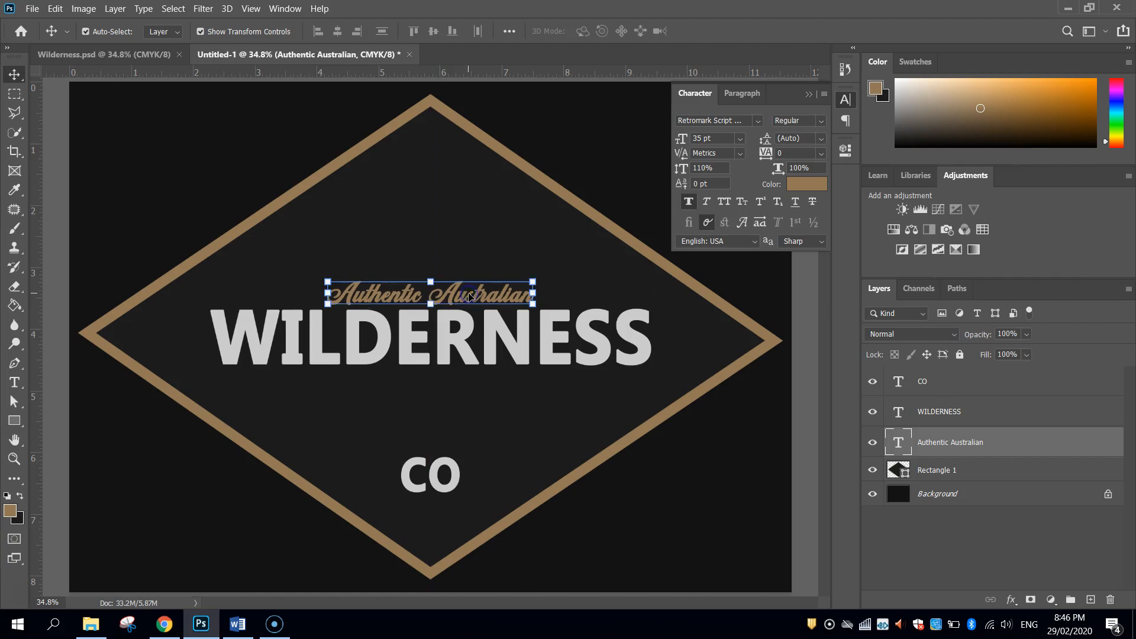
key("Down")
key("Down")
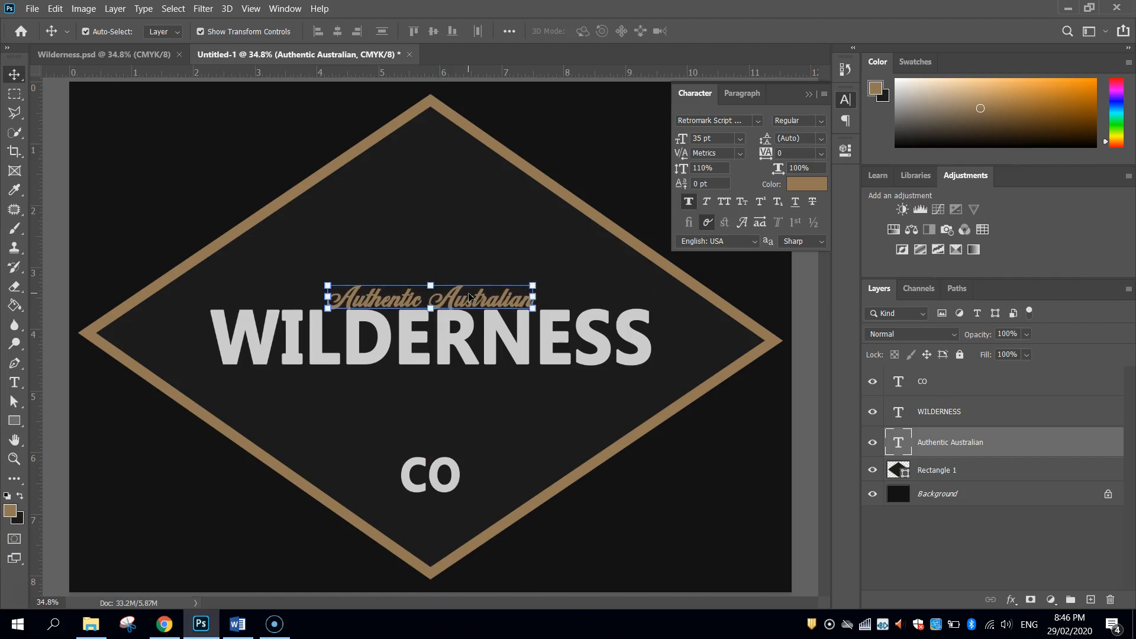
key("Down")
key("Up")
key("Up")
key("shift+Up")
key("shift+Up")
key("shift+Up")
key("shift+Up")
key("shift+Up")
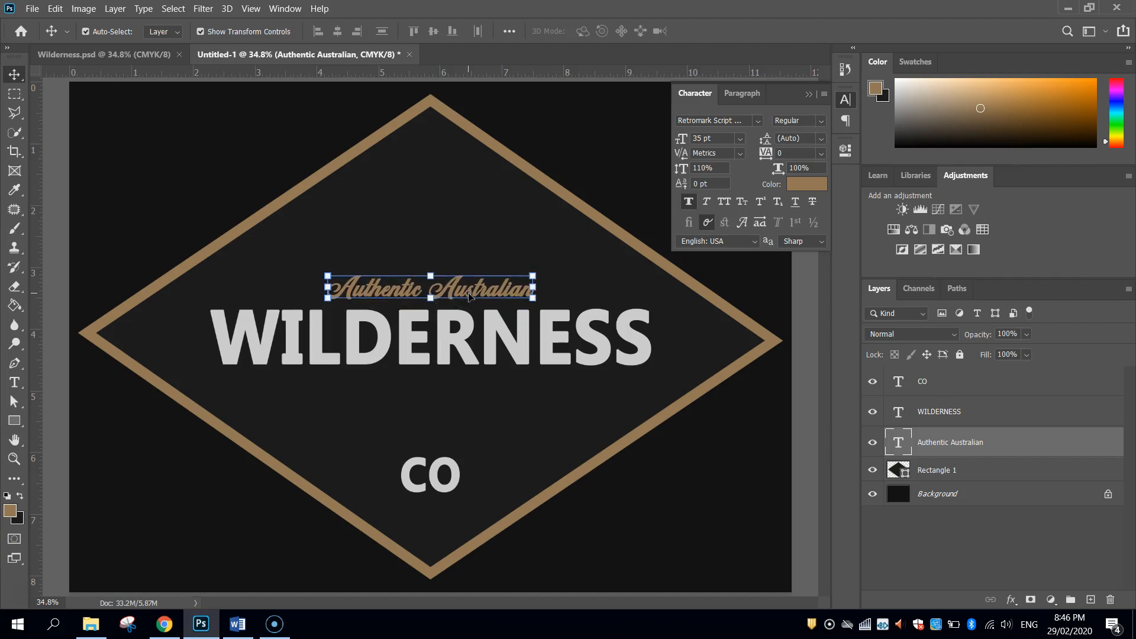
key("shift+Up")
key("shift+Up")
key("shift+Up")
key("shift+Up")
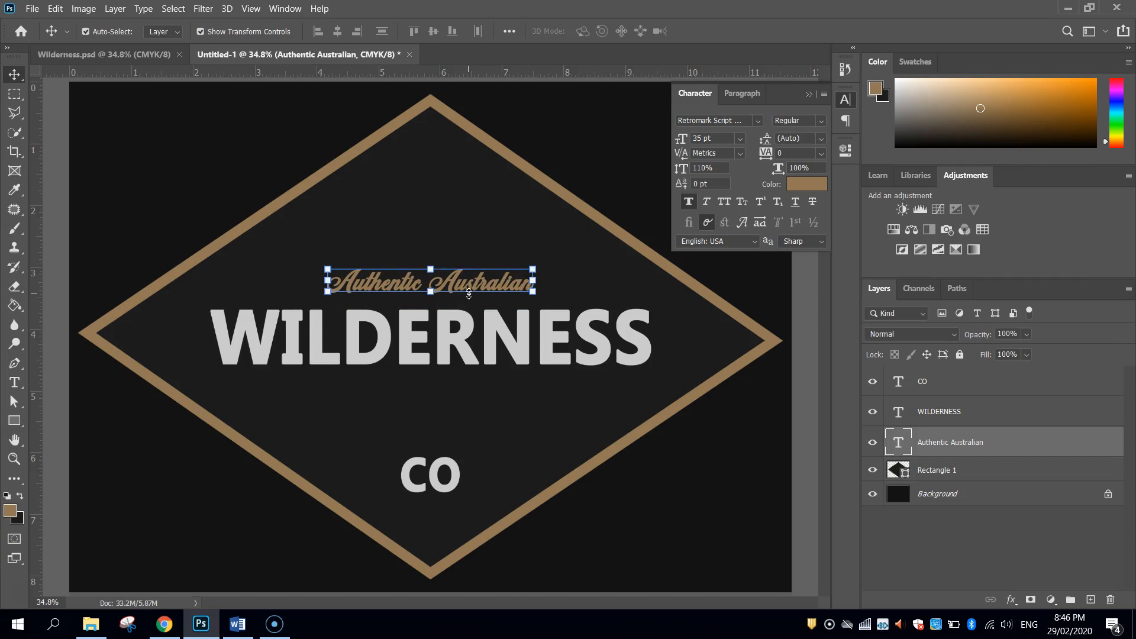
left_click(116, 127)
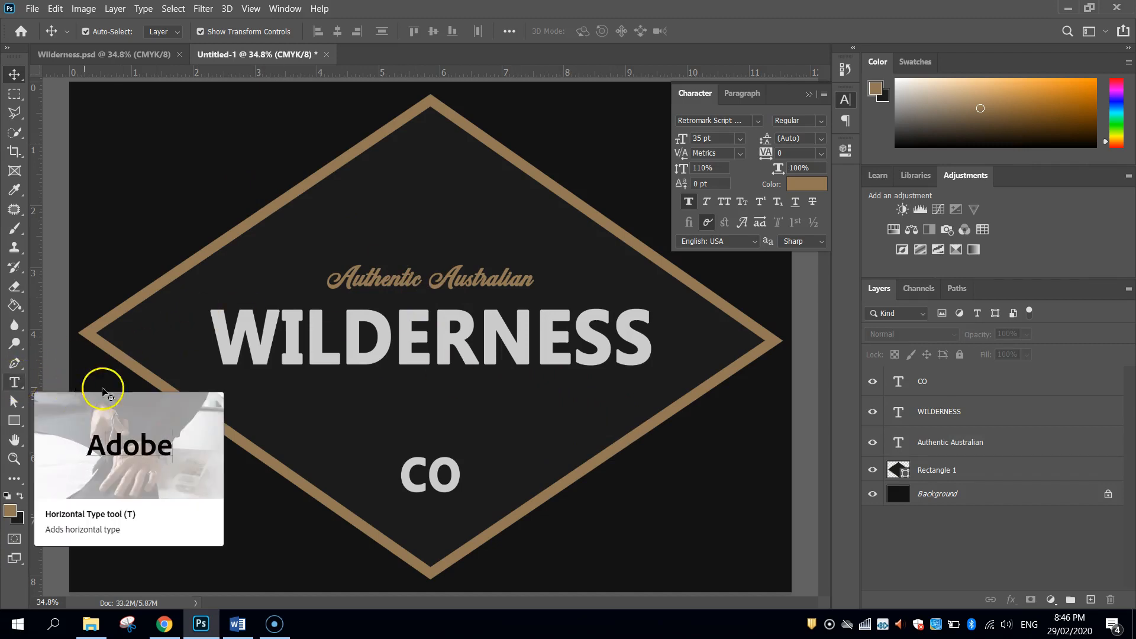
Step: Add a two-line text reading QUALITY and OUTDOOR GEAR in capitals outside the diamond's upper-left edge
left_click(26, 386)
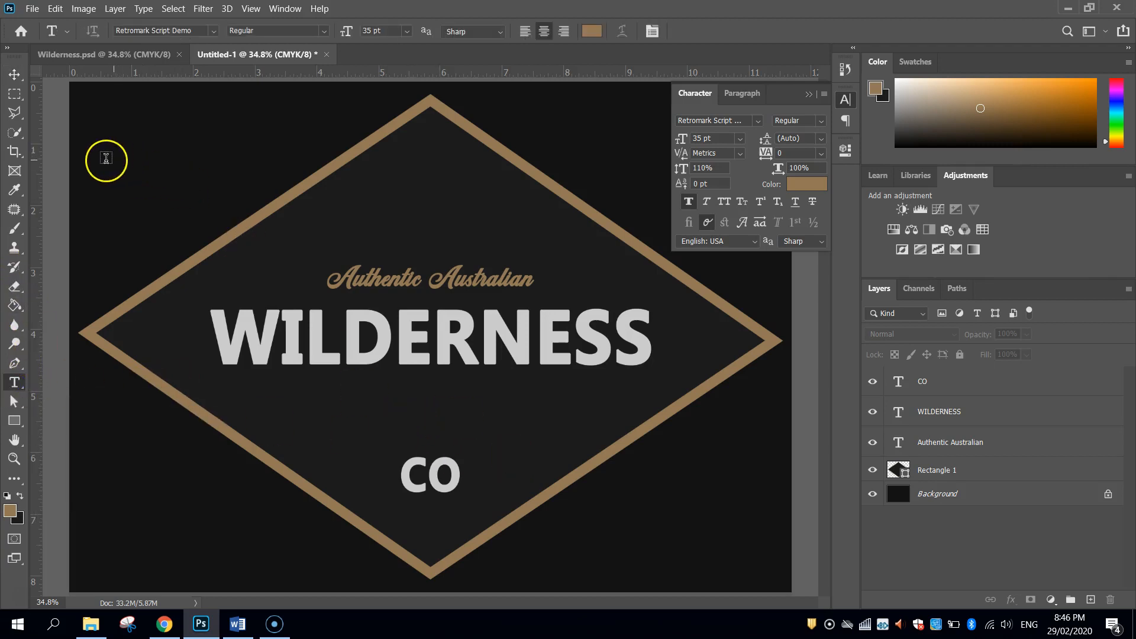
left_click(112, 141)
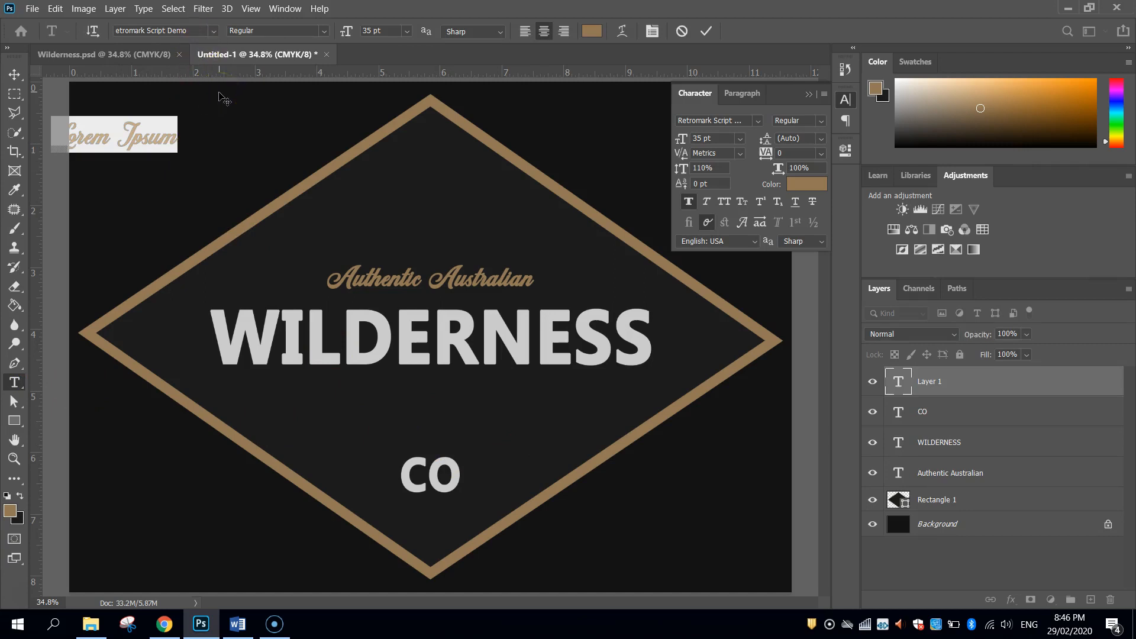
type("CU")
type("ALITY")
key("Return")
type("OUTD")
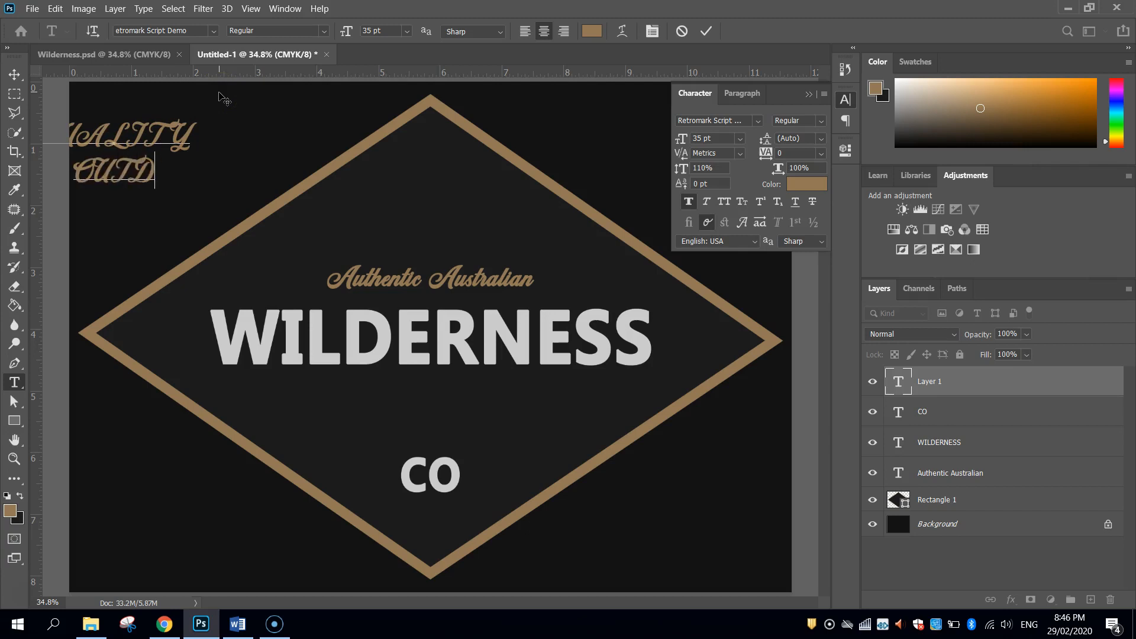
type("OOR GEAR")
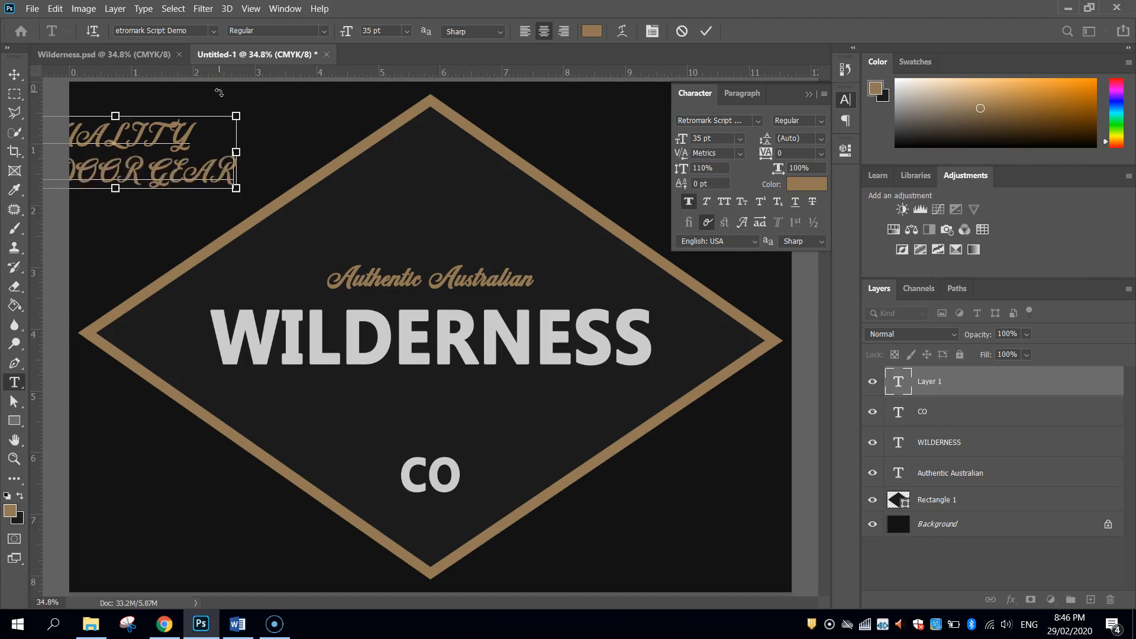
Step: Change the font of both QUALITY OUTDOOR GEAR lines to Tw Cen MT
key("ctrl+a")
left_click(213, 31)
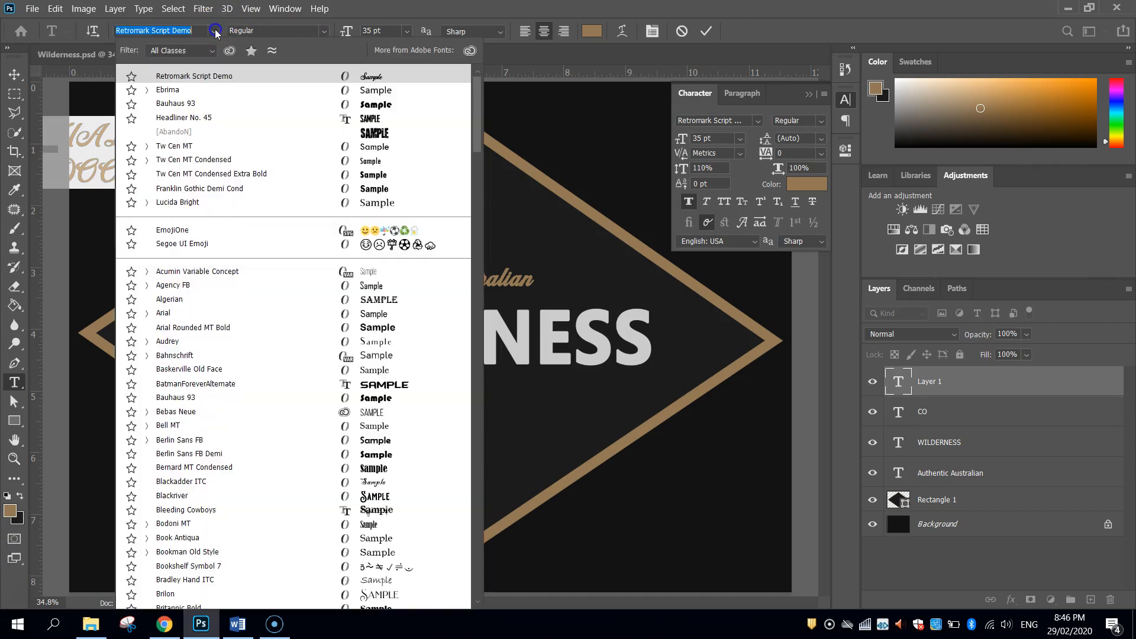
type("TWE")
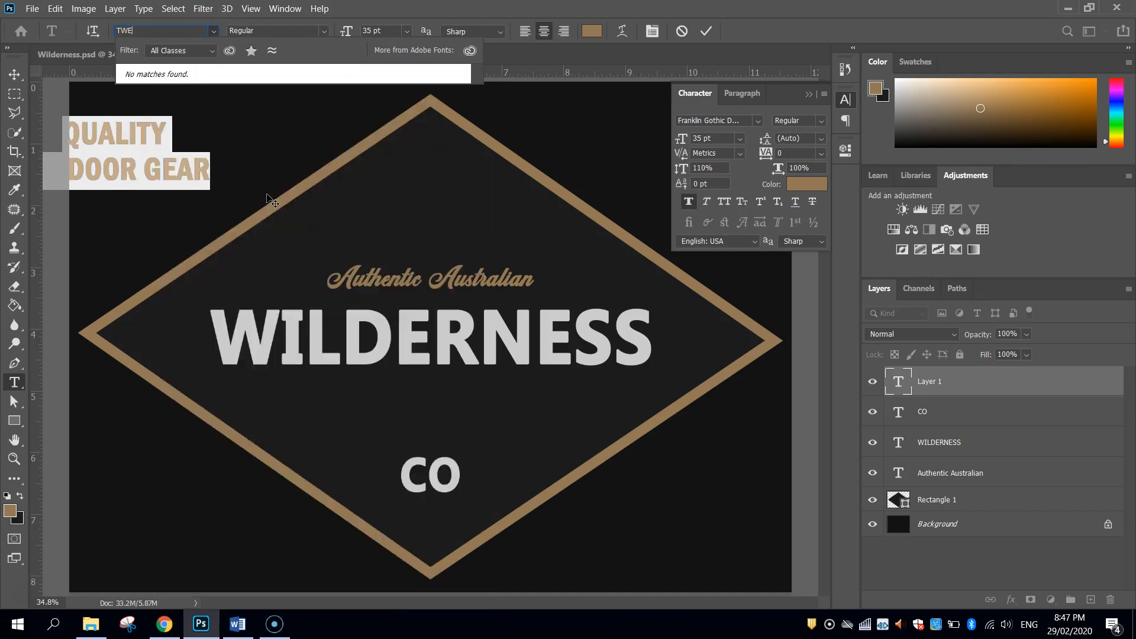
key("BackSpace")
key("BackSpace")
key("BackSpace")
type("e")
key("BackSpace")
type("twen")
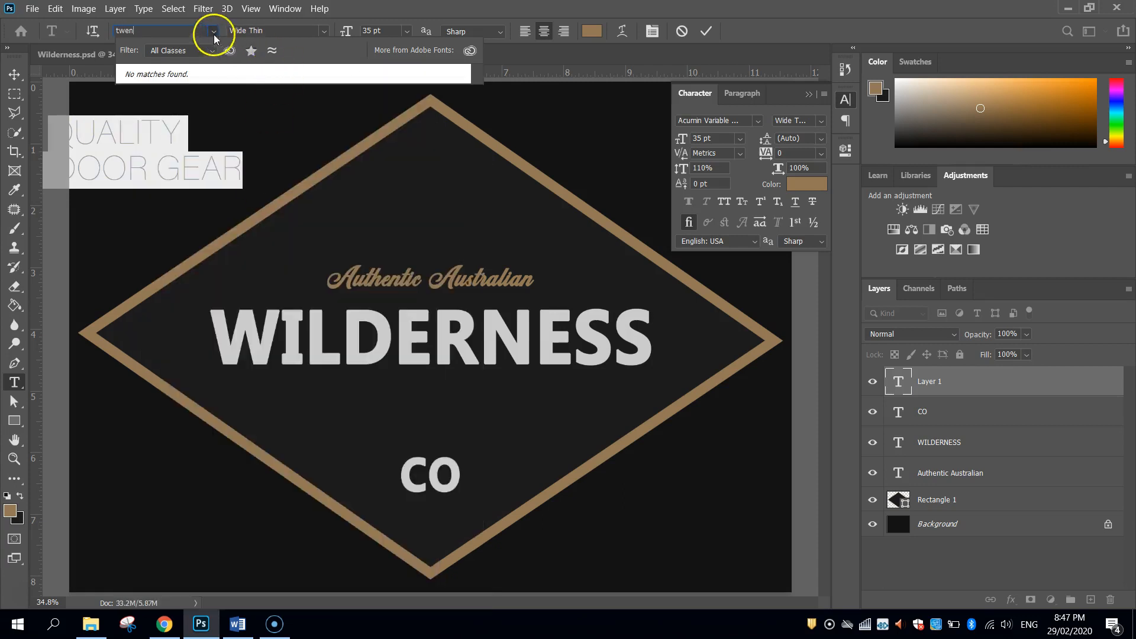
key("BackSpace")
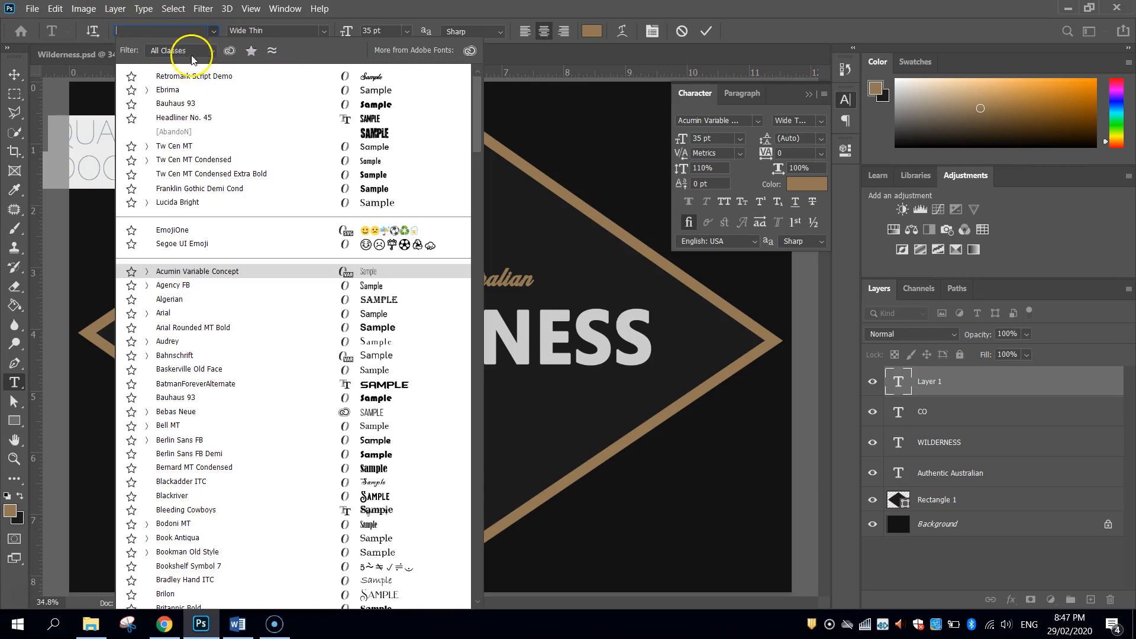
left_click(178, 149)
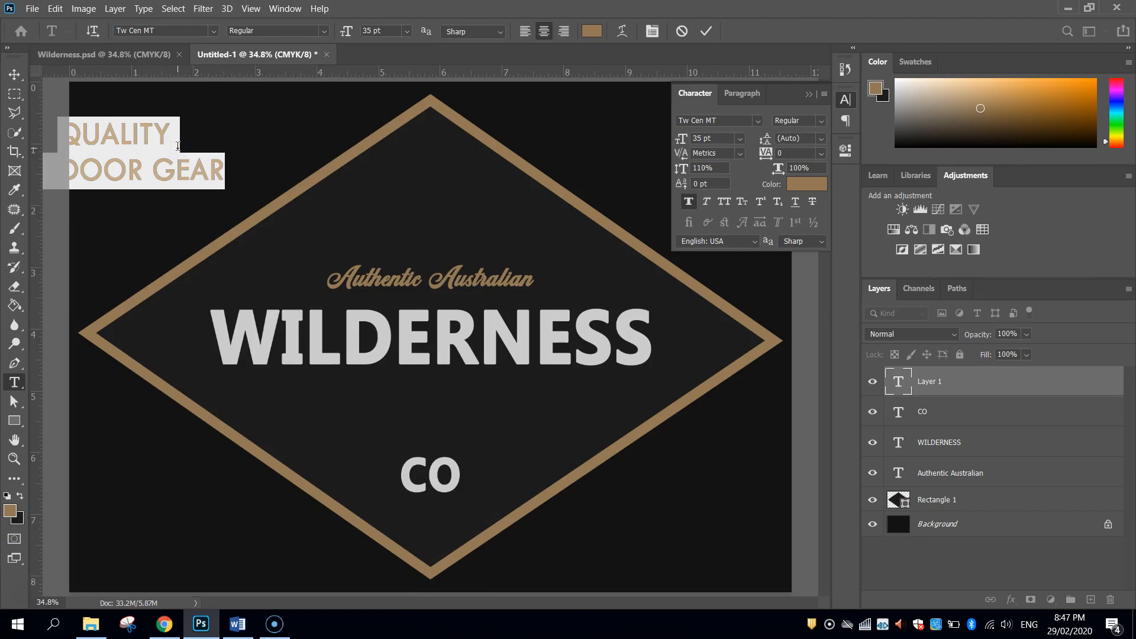
Step: Set the QUALITY OUTDOOR GEAR text to 25 pt and center it between WILDERNESS and CO
left_click(365, 30)
key("Tab")
left_click(15, 74)
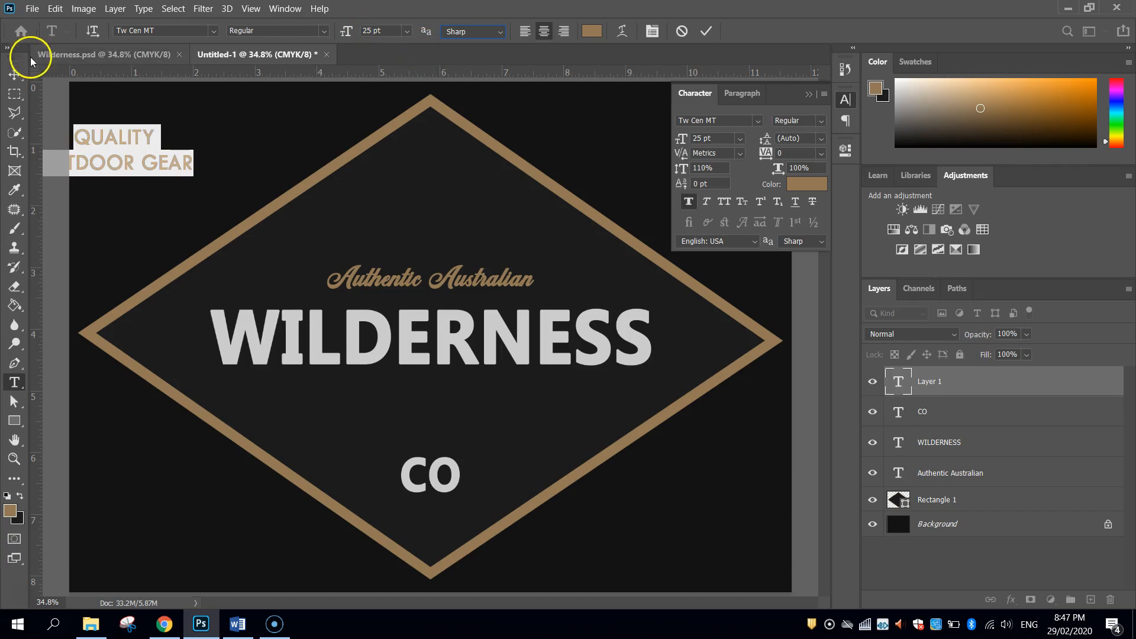
left_click_drag(119, 150, 445, 404)
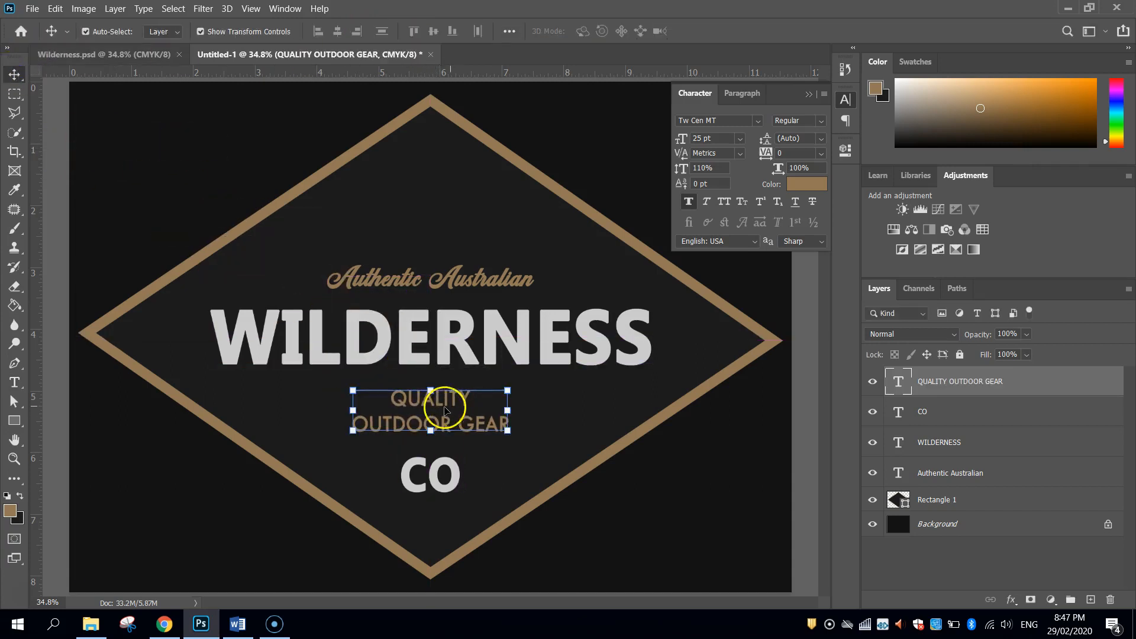
Step: Set the tracking of the whole QUALITY OUTDOOR GEAR text to 50
double_click(438, 407)
double_click(438, 406)
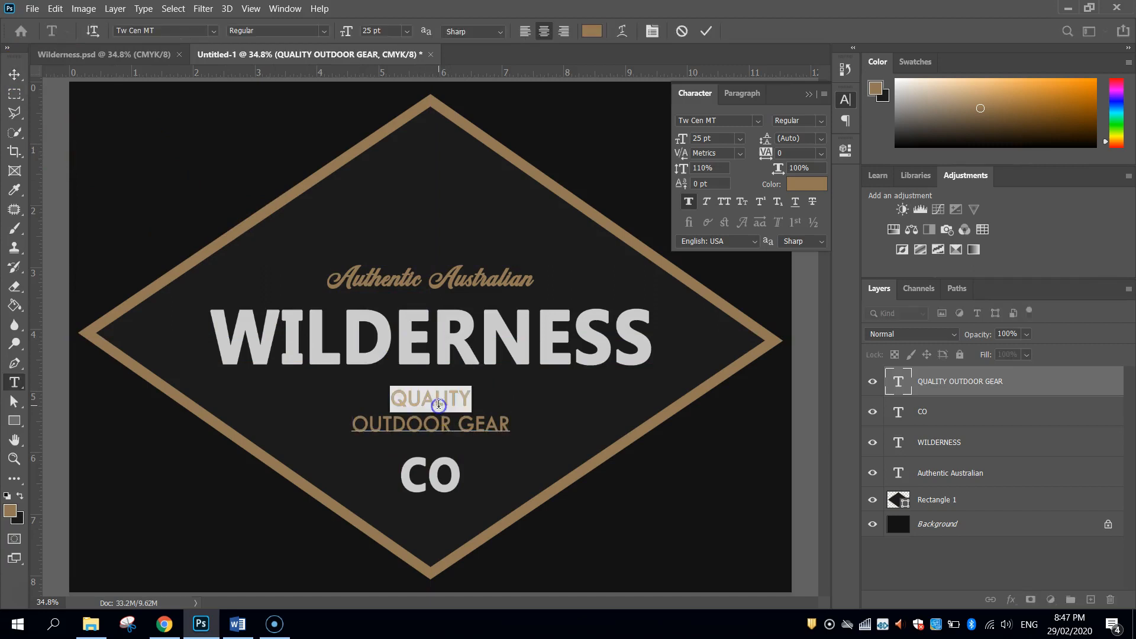
key("ctrl+a")
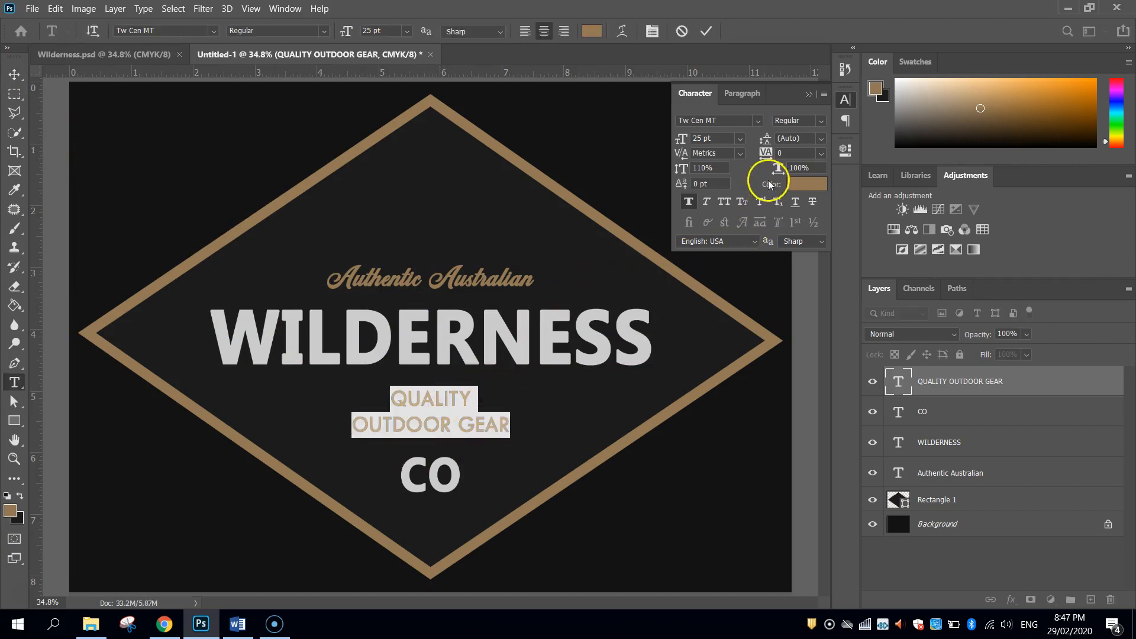
left_click(821, 153)
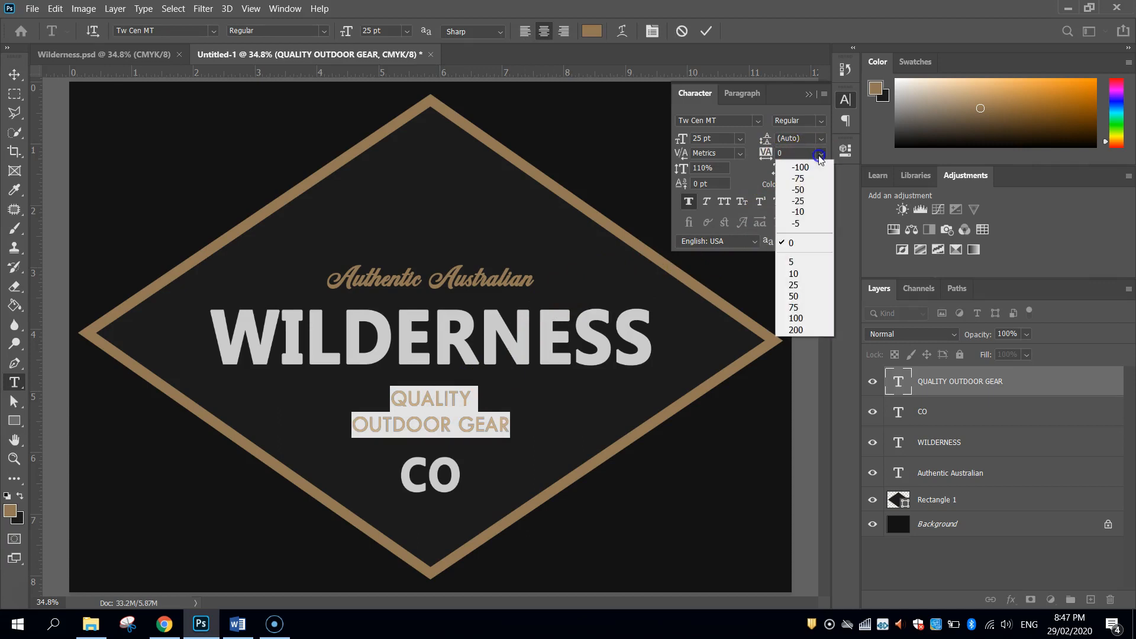
left_click(805, 297)
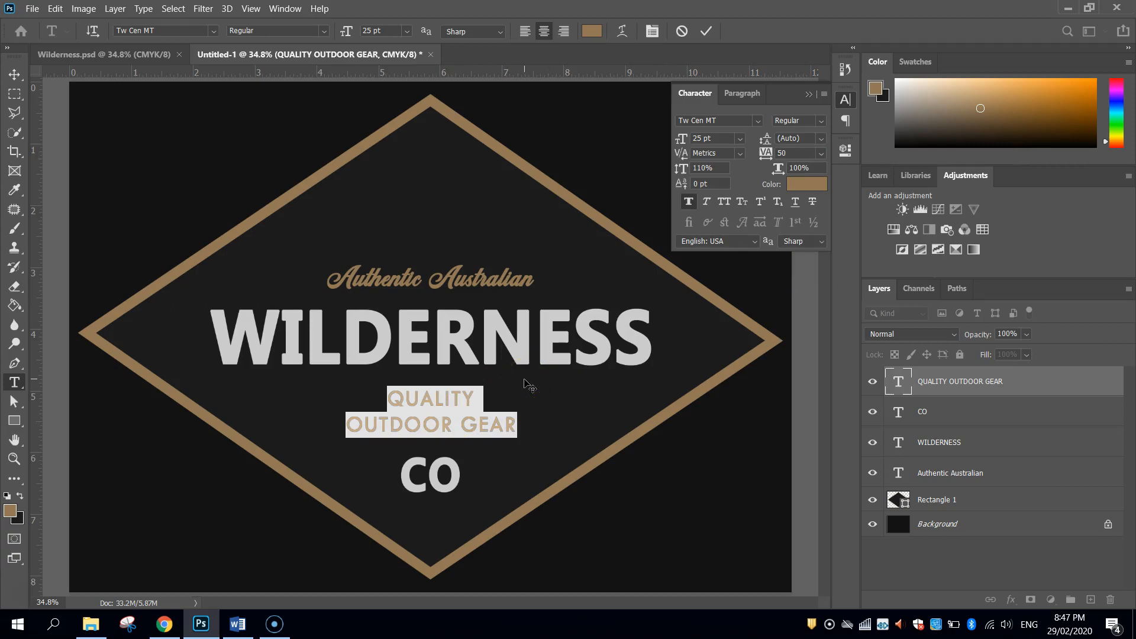
Step: Try a vertical scale of 100% on the QUALITY OUTDOOR GEAR text
left_click(717, 168)
key("BackSpace")
type("100")
key("Return")
Step: Set the vertical scale of the QUALITY OUTDOOR GEAR text back to 110%, and deselect the text
left_click(707, 168)
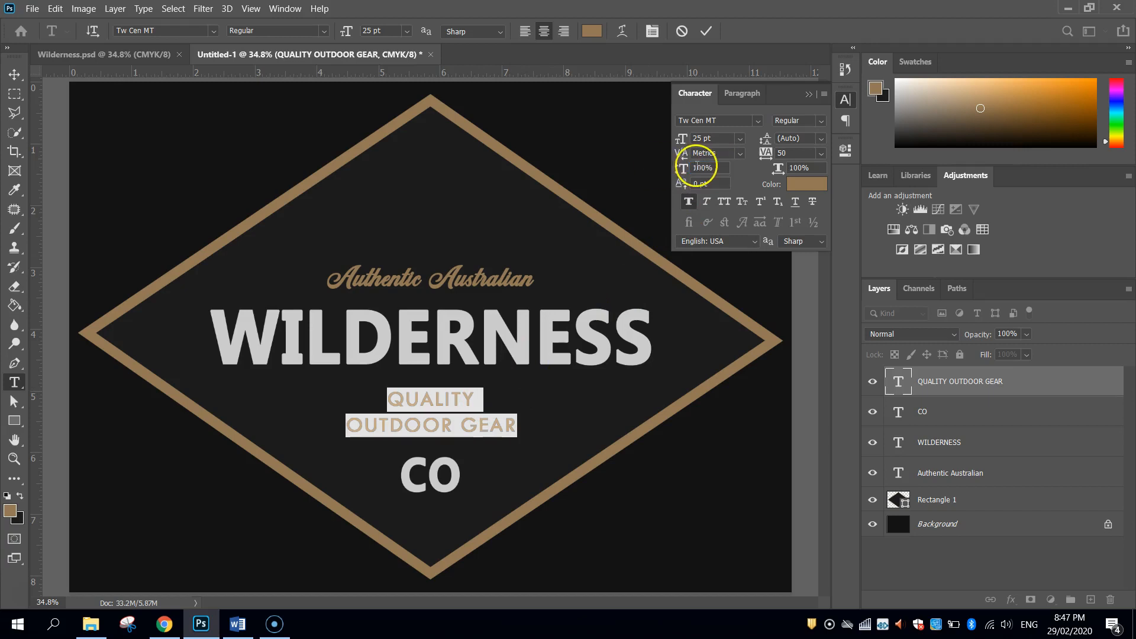
key("shift+Up")
key("Return")
left_click(14, 74)
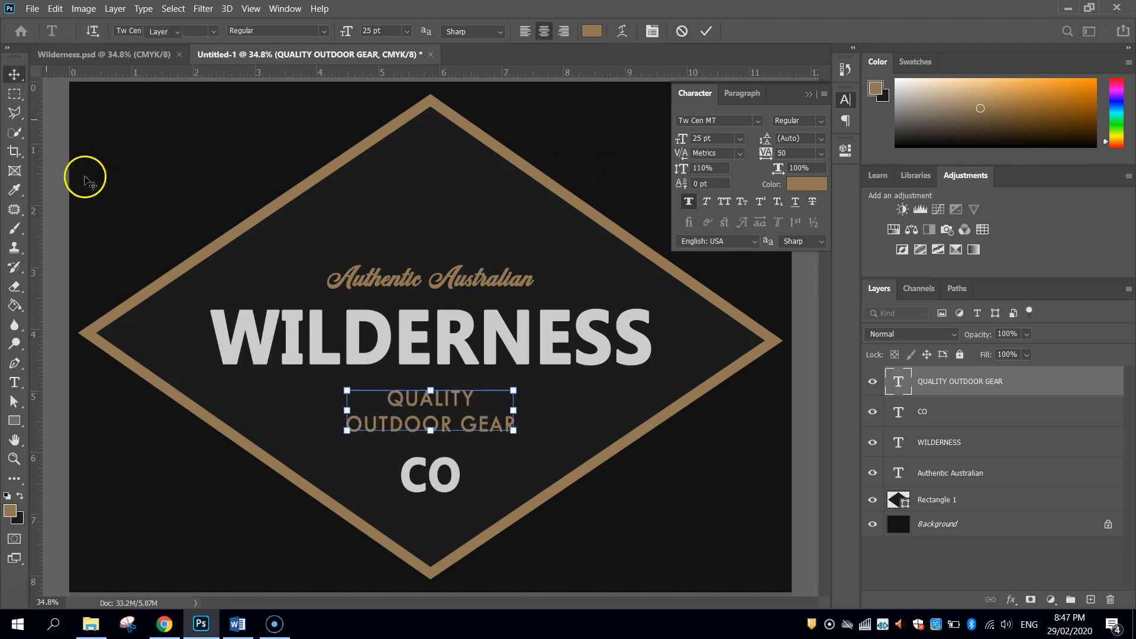
left_click(55, 158)
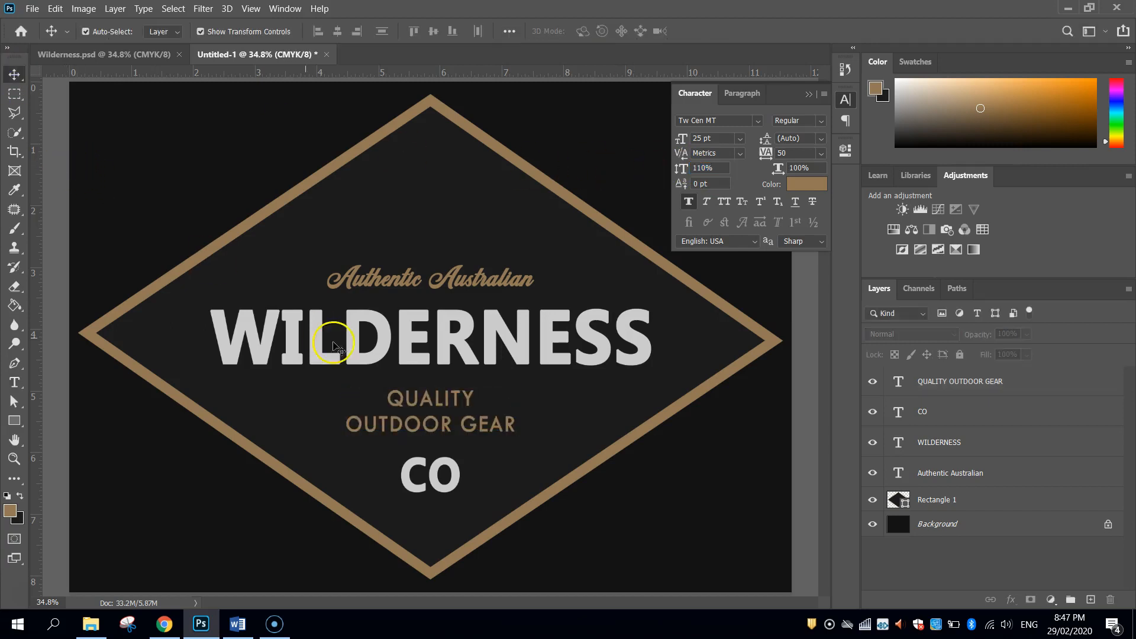
Step: Set the vertical scale of the whole QUALITY OUTDOOR GEAR text to 100%
left_click(435, 421)
key("t")
left_click(439, 407)
key("ctrl+a")
left_click(704, 168)
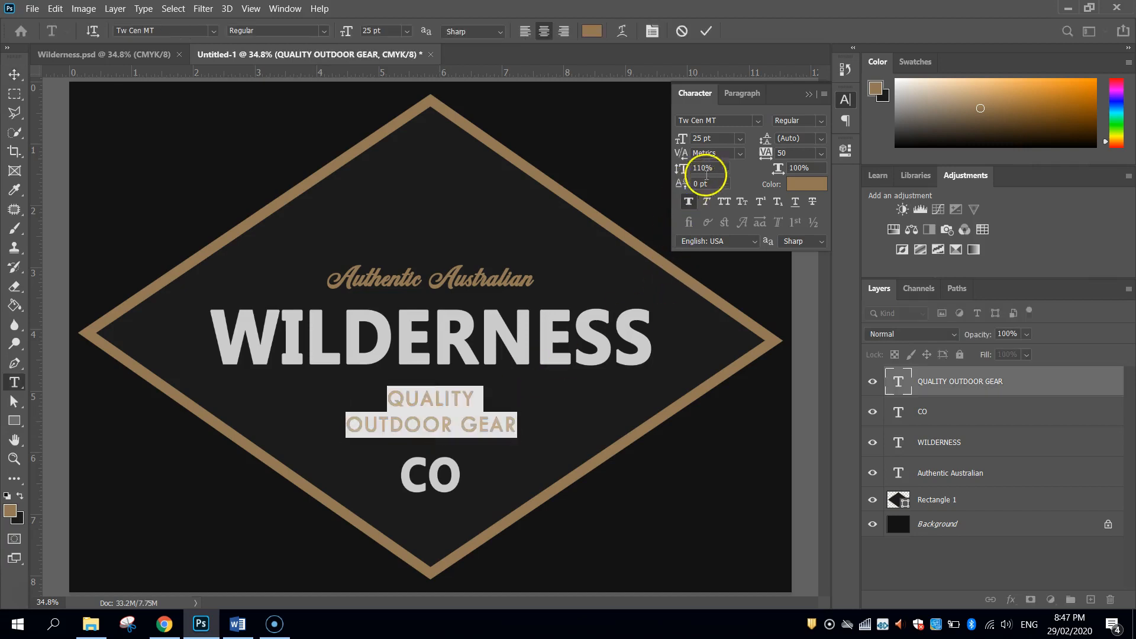
type("100")
key("Return")
left_click(14, 74)
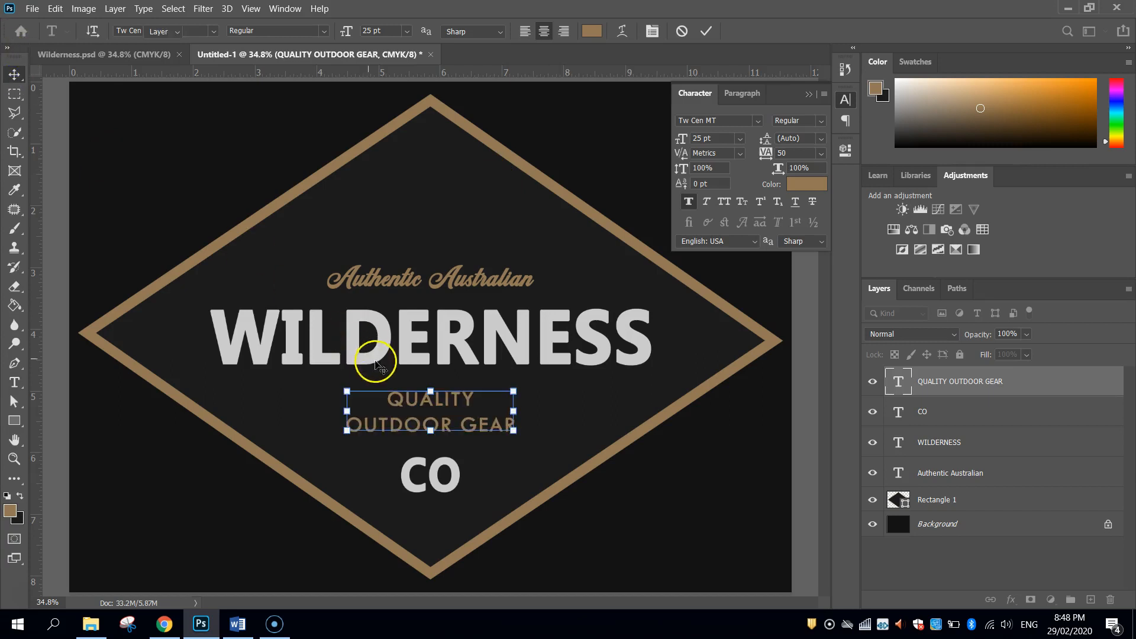
Step: Move the QUALITY OUTDOOR GEAR text slightly up, leaving a small gap below WILDERNESS and staying horizontally centered
left_click_drag(458, 407, 458, 386)
key("Up")
key("Up")
key("Up")
key("Up")
key("Up")
key("Up")
key("Up")
key("Up")
key("Up")
key("Up")
key("Up")
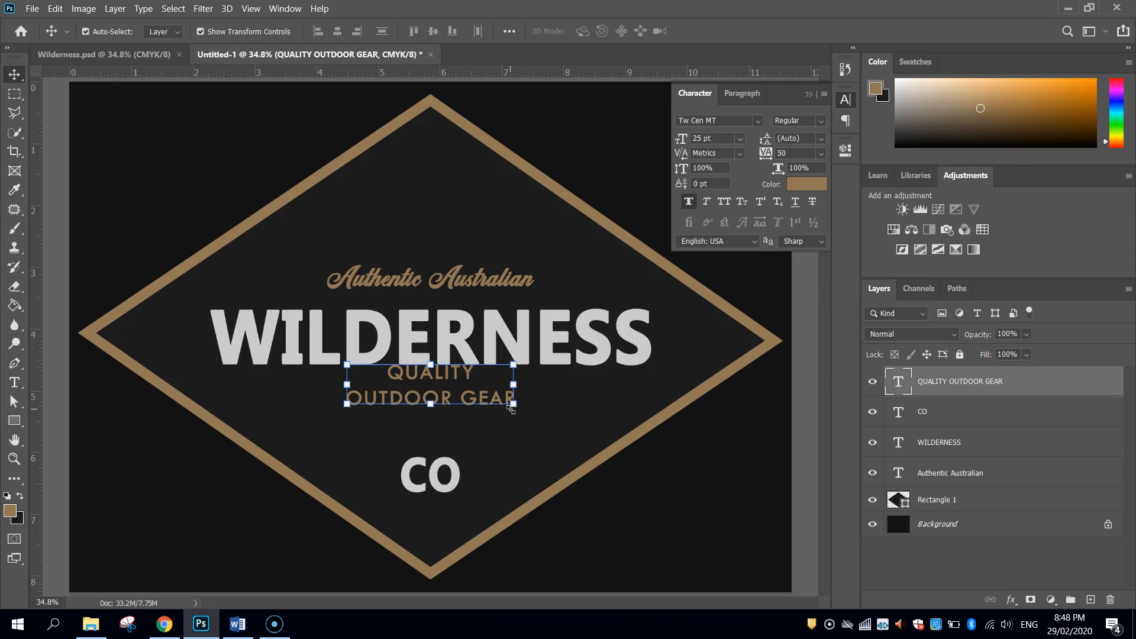
key("Down")
key("Down")
key("Down")
key("Down")
key("Down")
key("Down")
key("Down")
key("Down")
key("Down")
key("Down")
key("Down")
key("Down")
key("Down")
key("Down")
key("Down")
key("Down")
key("Down")
key("Down")
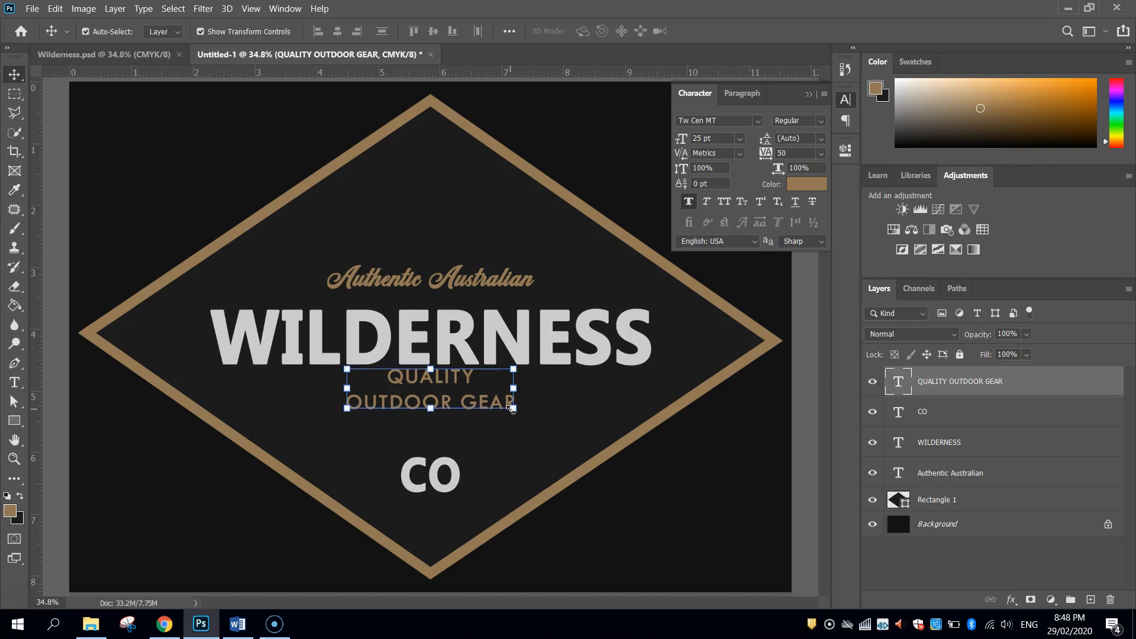
key("Down")
key("Down")
key("Down")
key("Down")
key("Down")
key("Down")
key("Down")
key("Down")
key("Down")
key("Down")
key("Down")
key("Down")
key("Down")
key("Down")
key("Down")
key("Down")
key("Down")
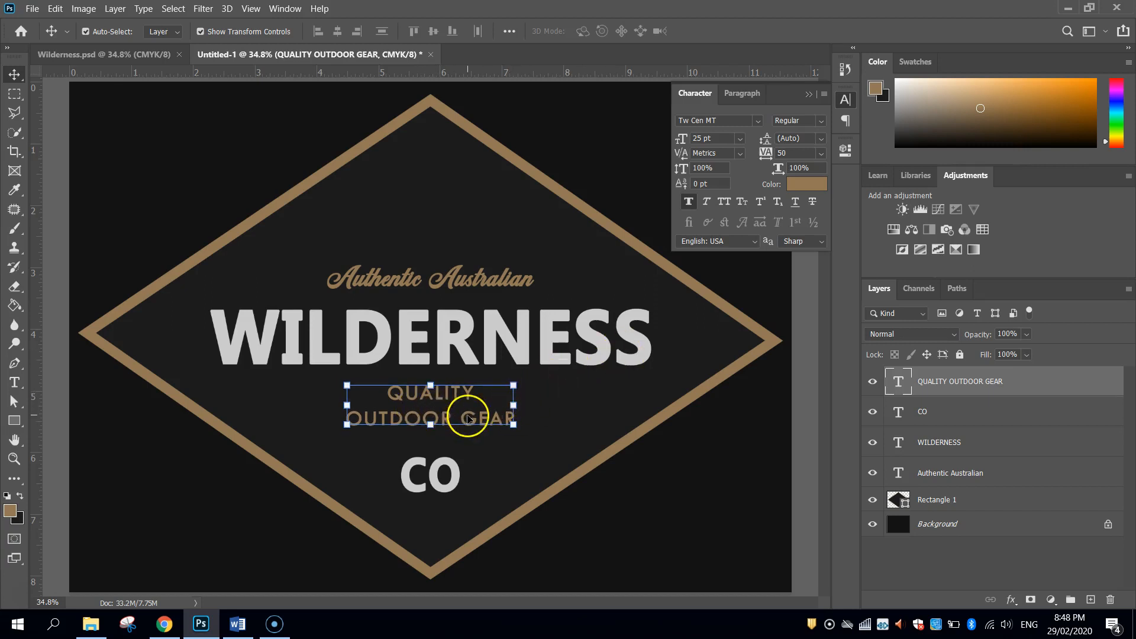
Step: Set the leading of the QUALITY OUTDOOR GEAR text to 25 pt and deselect the text
left_click(820, 139)
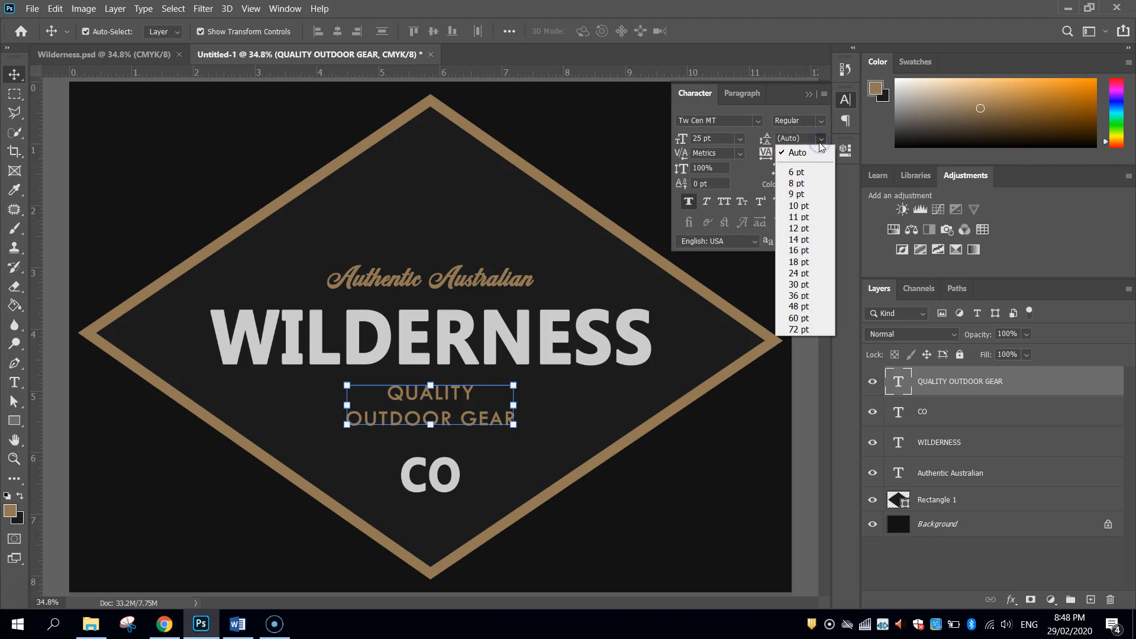
left_click(796, 272)
key("Up")
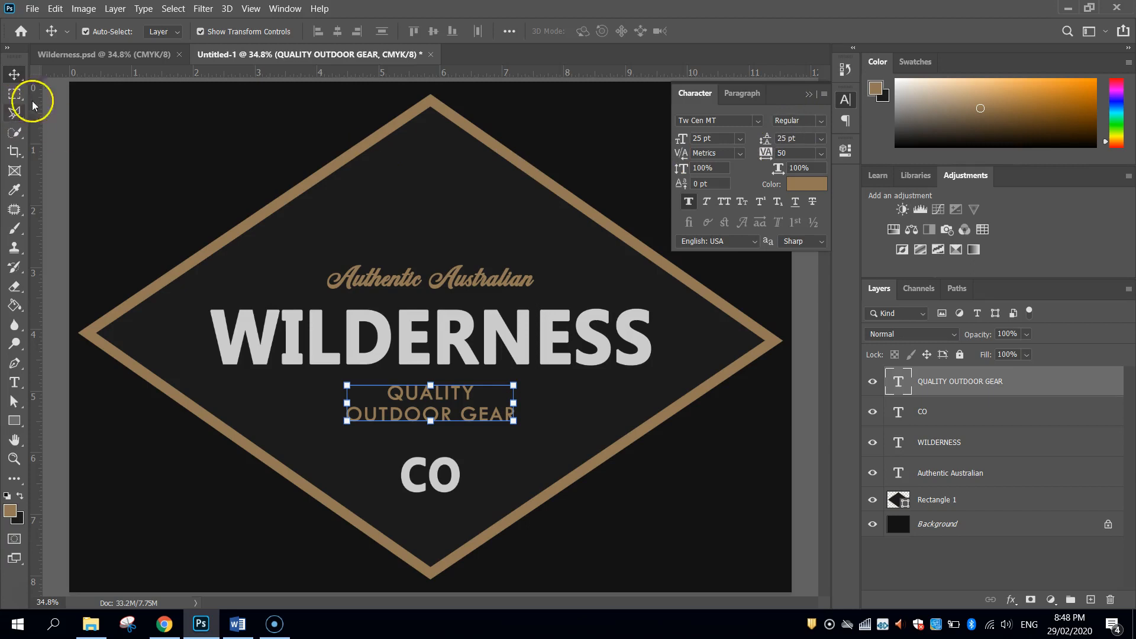
left_click(95, 168)
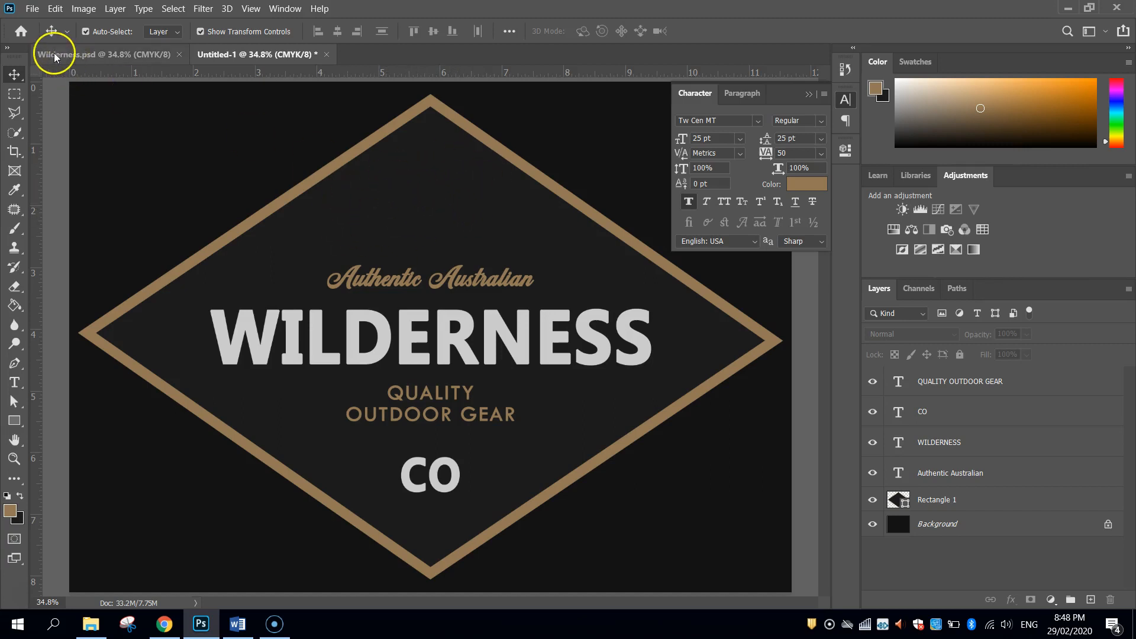
Step: Activate the Brush tool, show the brush presets and collapse the Mountains brush group
left_click(15, 229)
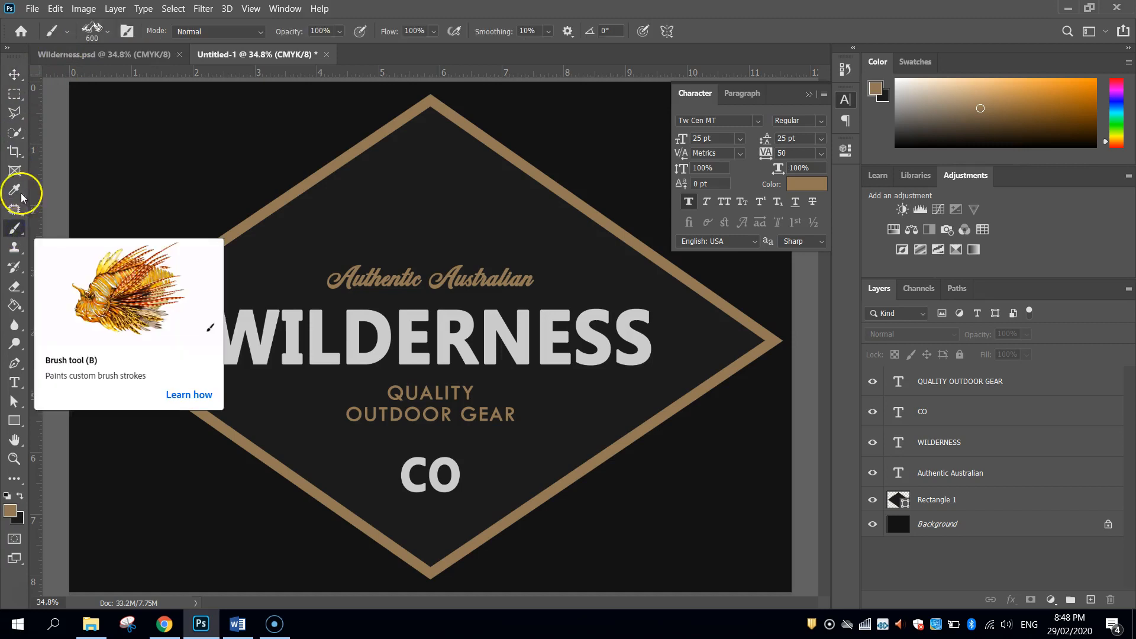
left_click(109, 33)
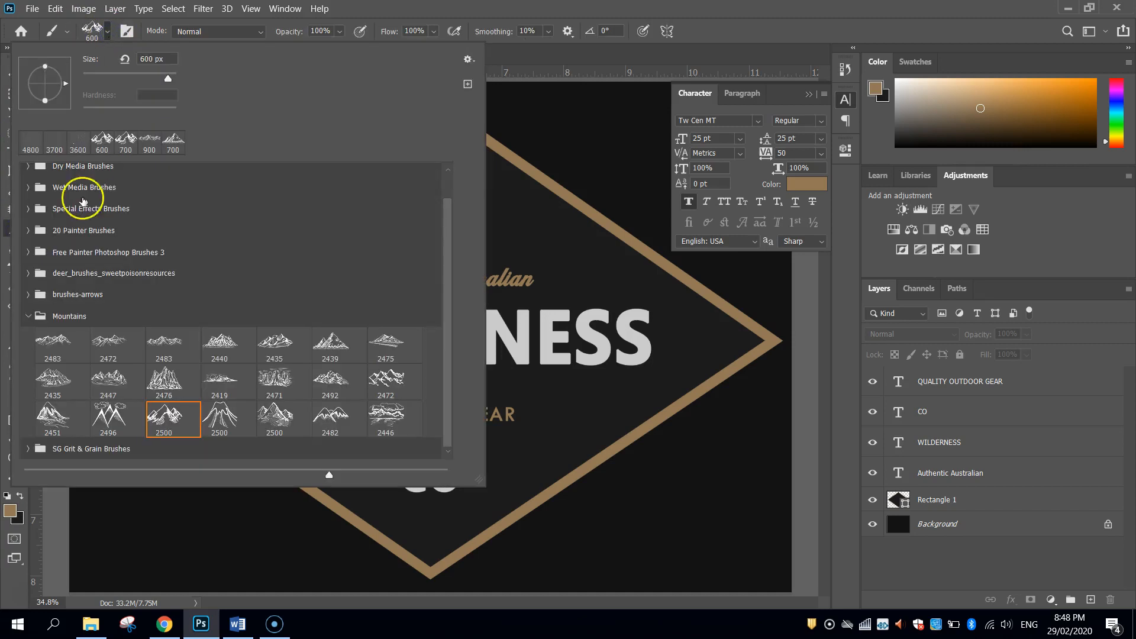
left_click(26, 317)
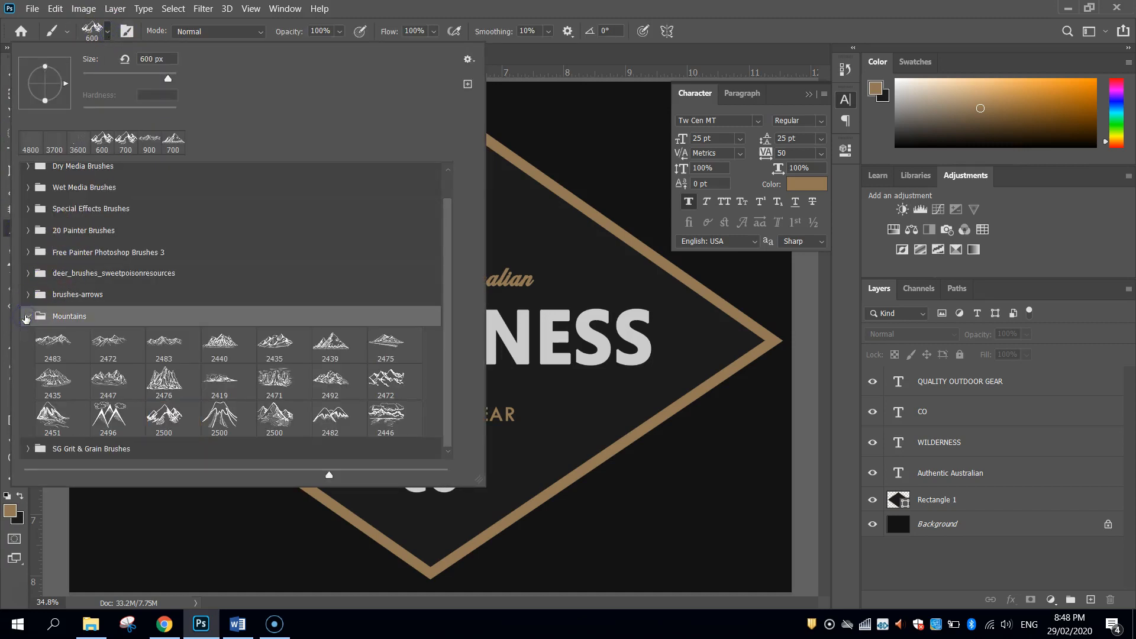
left_click(27, 316)
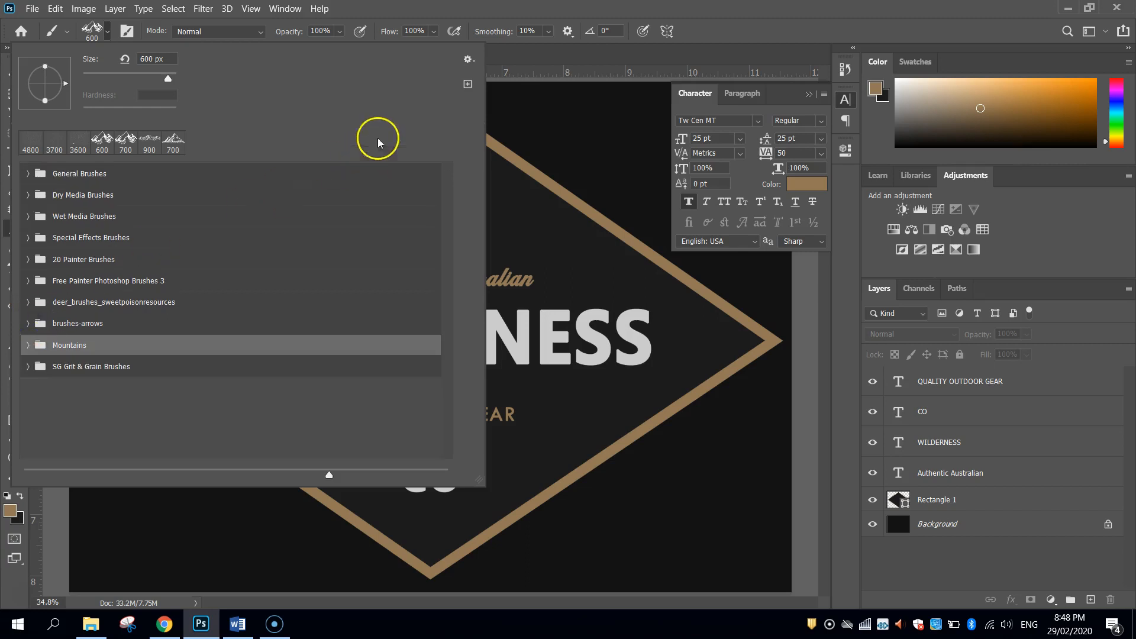
left_click(469, 62)
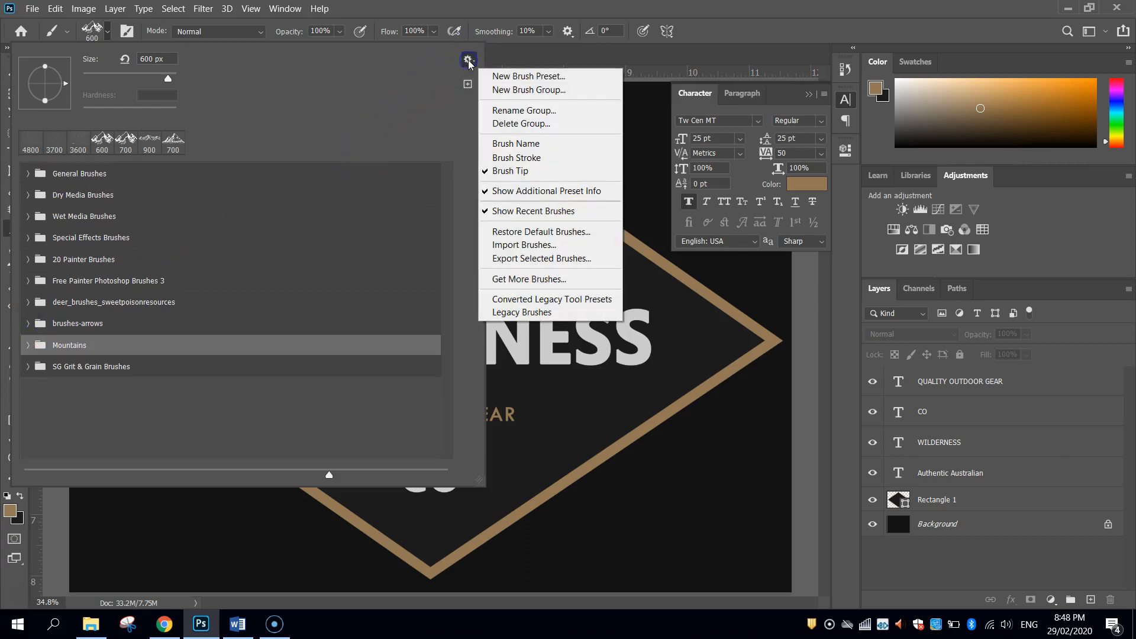
left_click(517, 245)
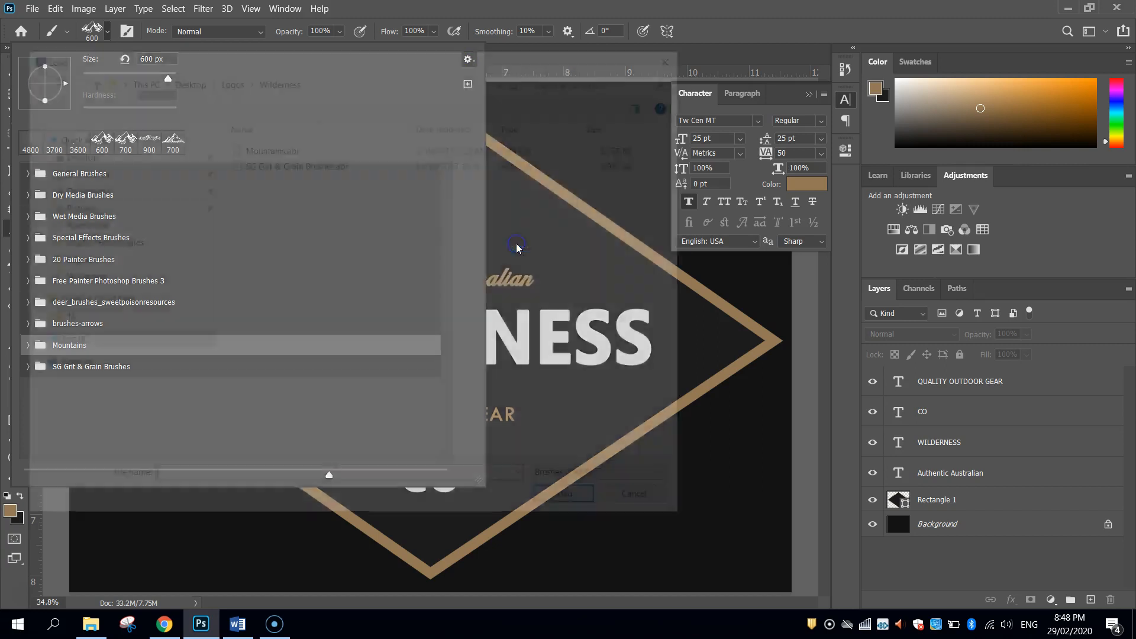
left_click(304, 147)
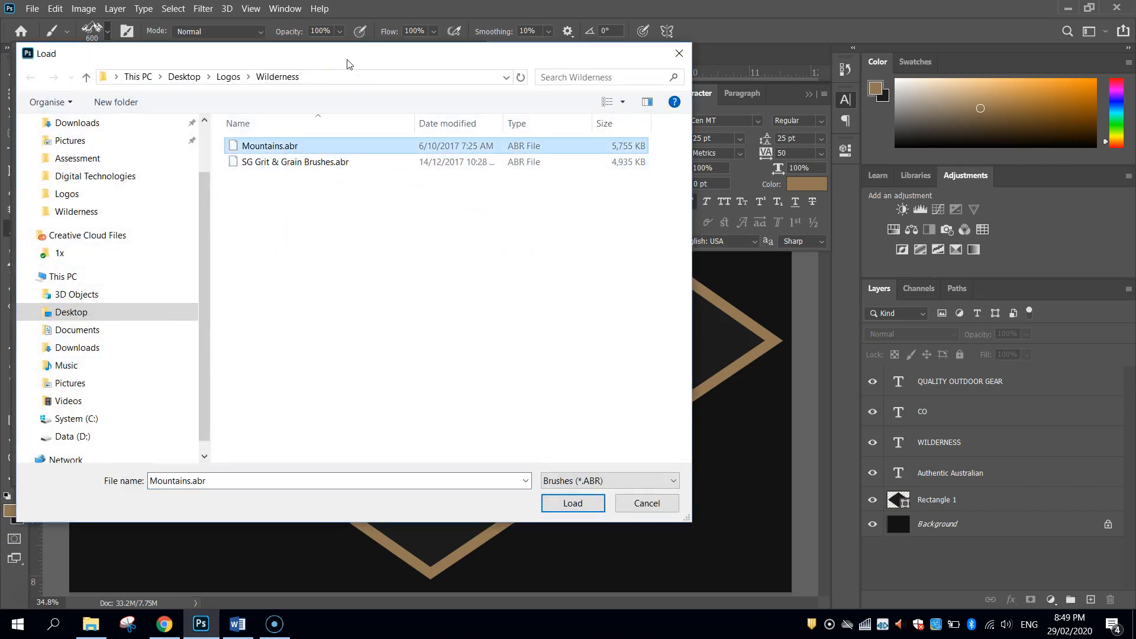
left_click_drag(347, 64, 414, 80)
left_click(708, 515)
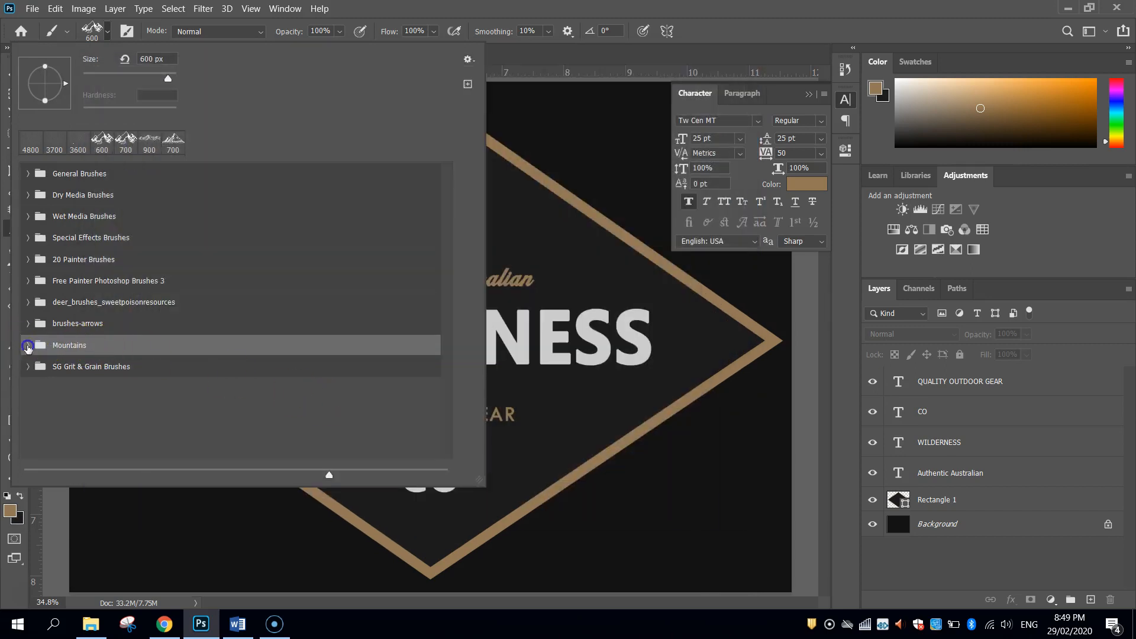
Step: Expand the Mountains brush group and choose the 2500 px mountain range brush beside the twin-peak 2496 brush
left_click(27, 346)
scroll(207, 381, "down", 1)
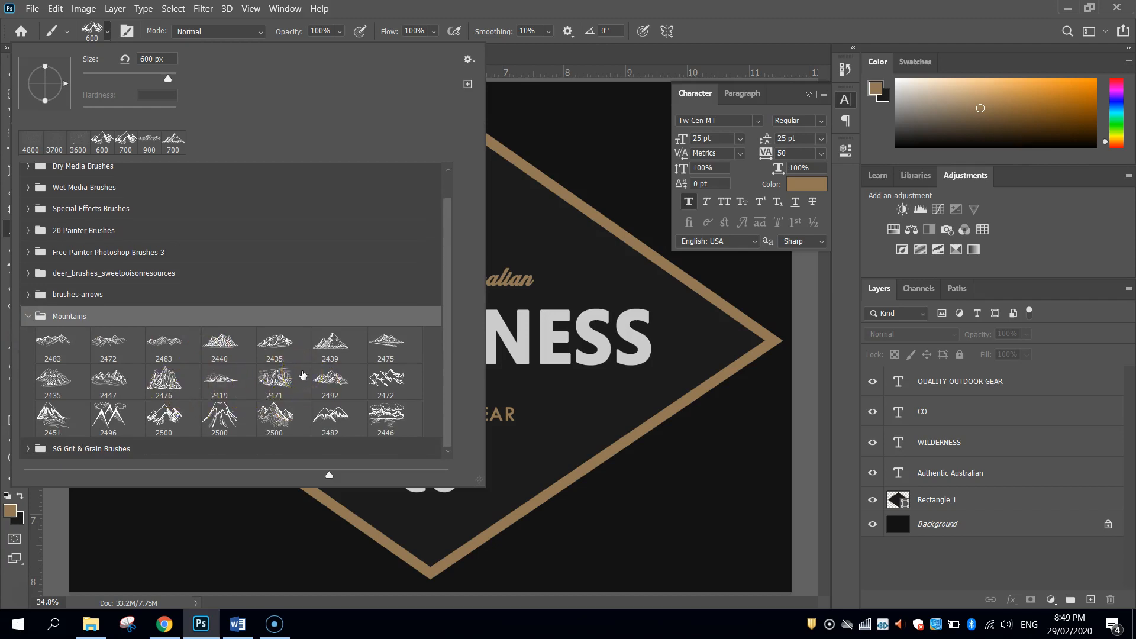
left_click(166, 416)
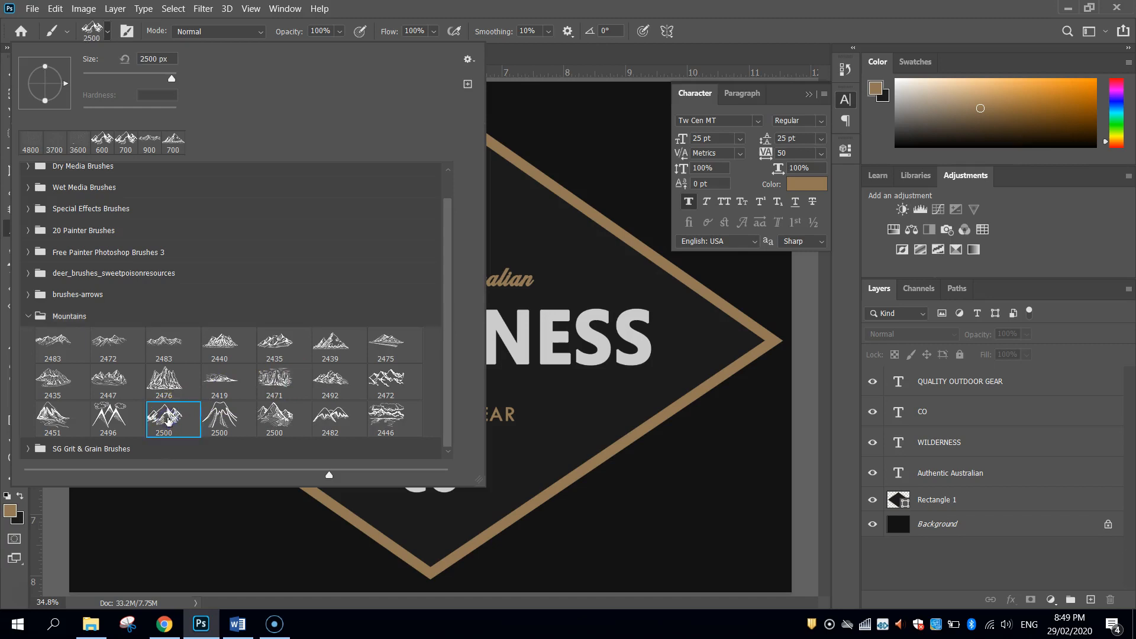
left_click(166, 416)
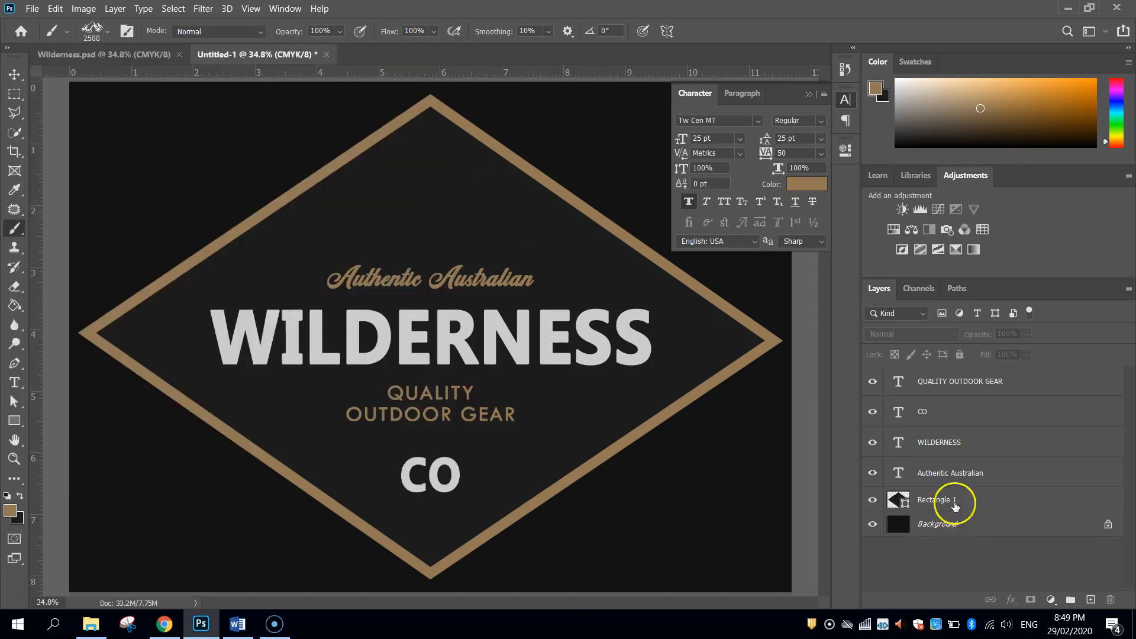
Step: Add a new layer above the QUALITY OUTDOOR GEAR layer and name it Mountains
left_click(971, 378)
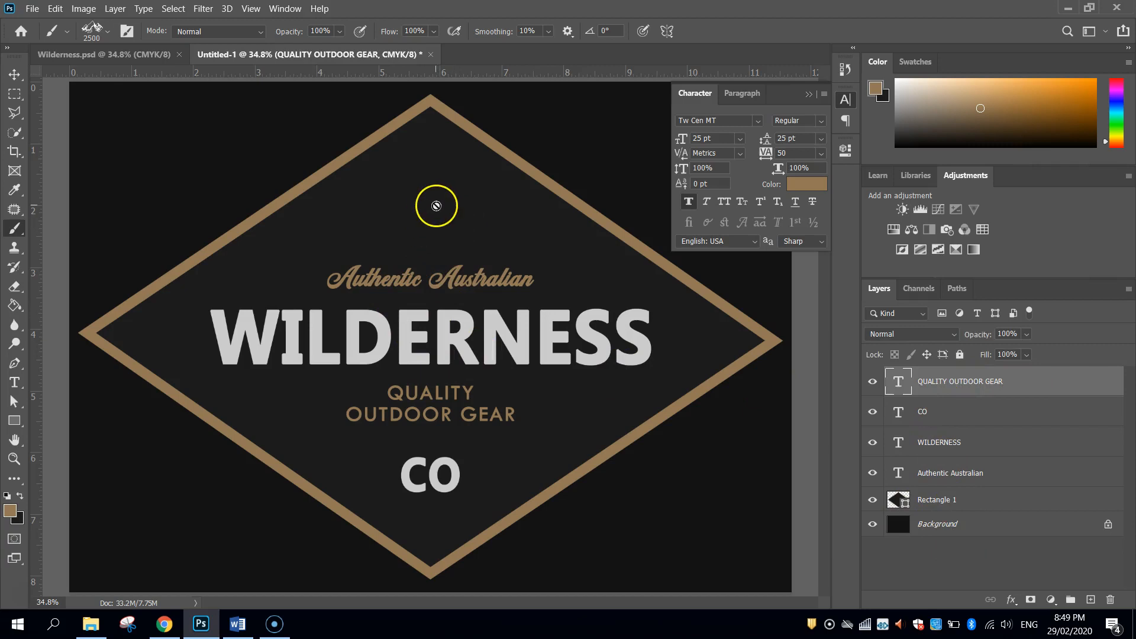
left_click(1091, 601)
double_click(932, 378)
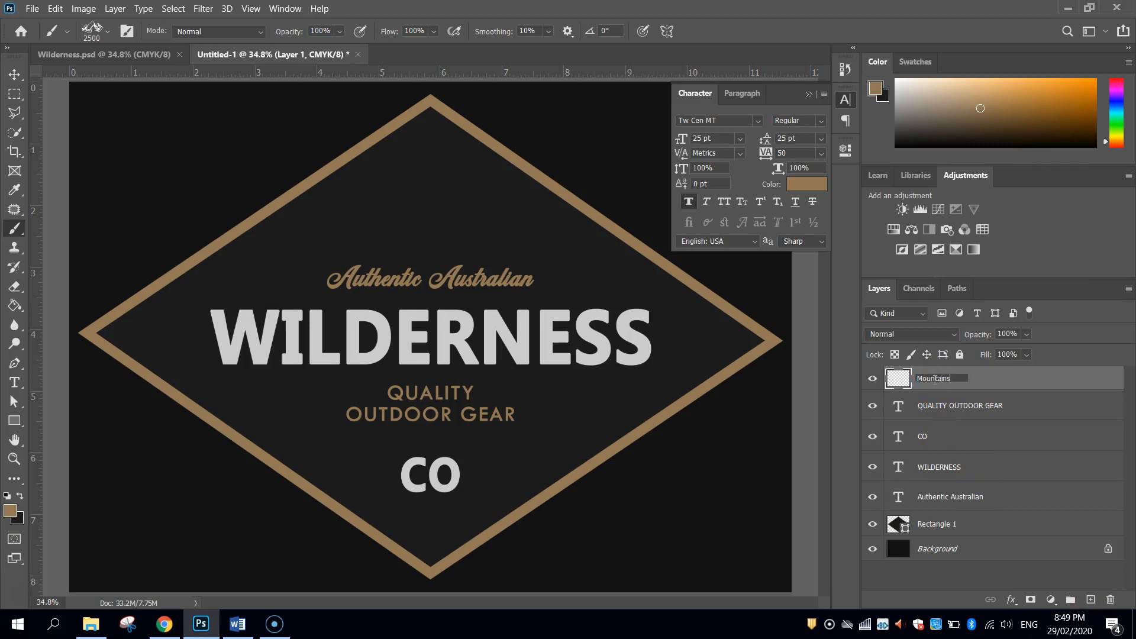
key("Return")
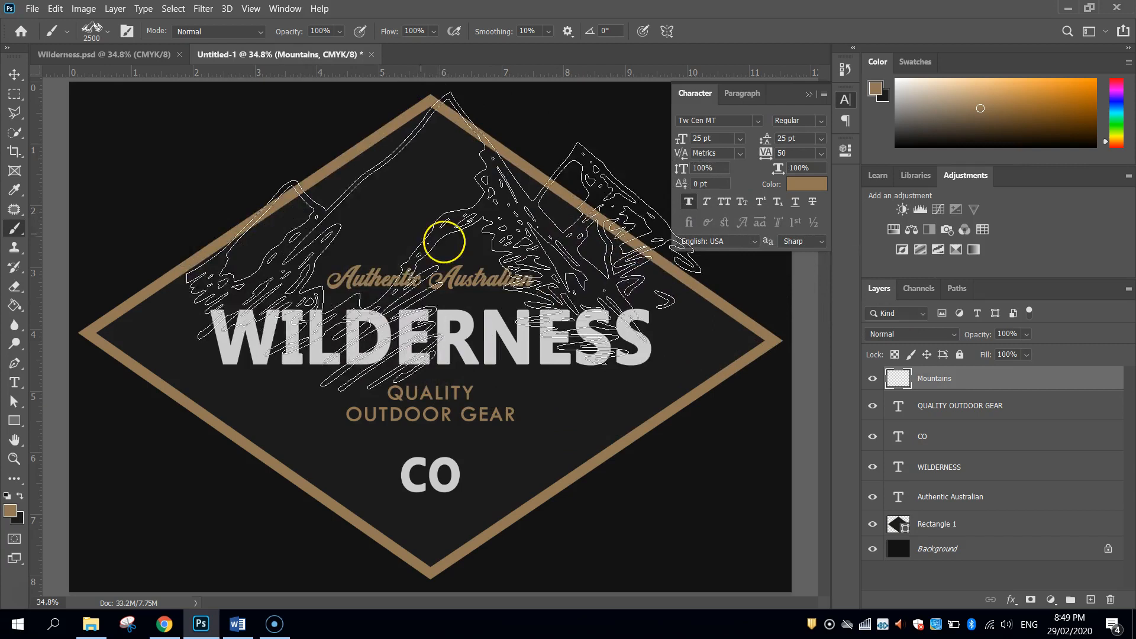
Step: Set the mountain brush size to 600 px
left_click(109, 30)
left_click_drag(149, 73, 123, 77)
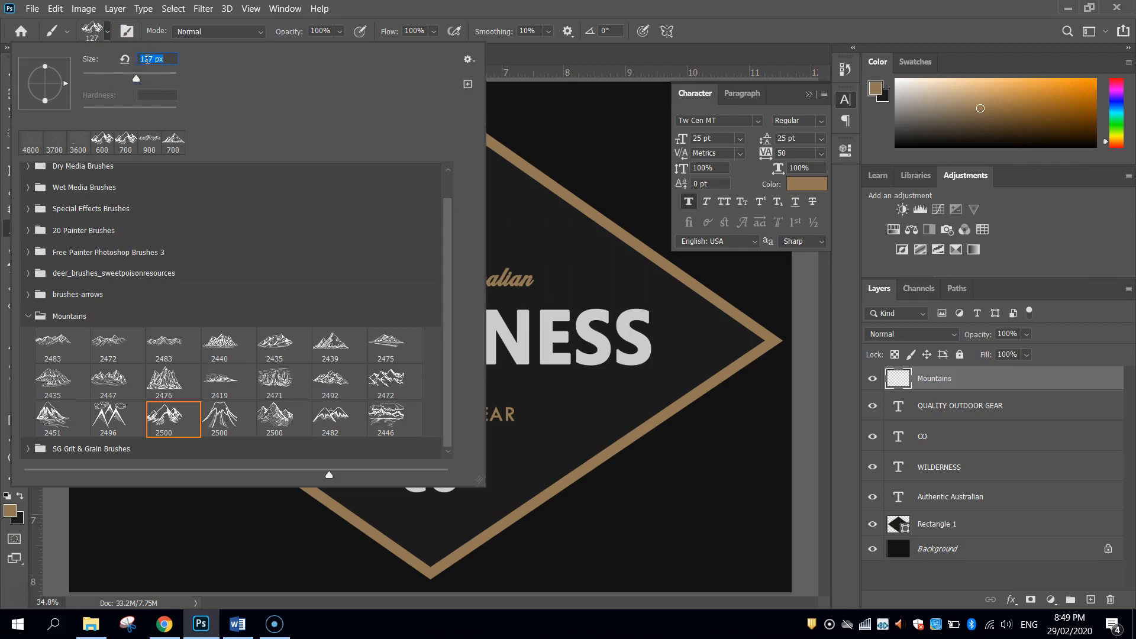
key("Return")
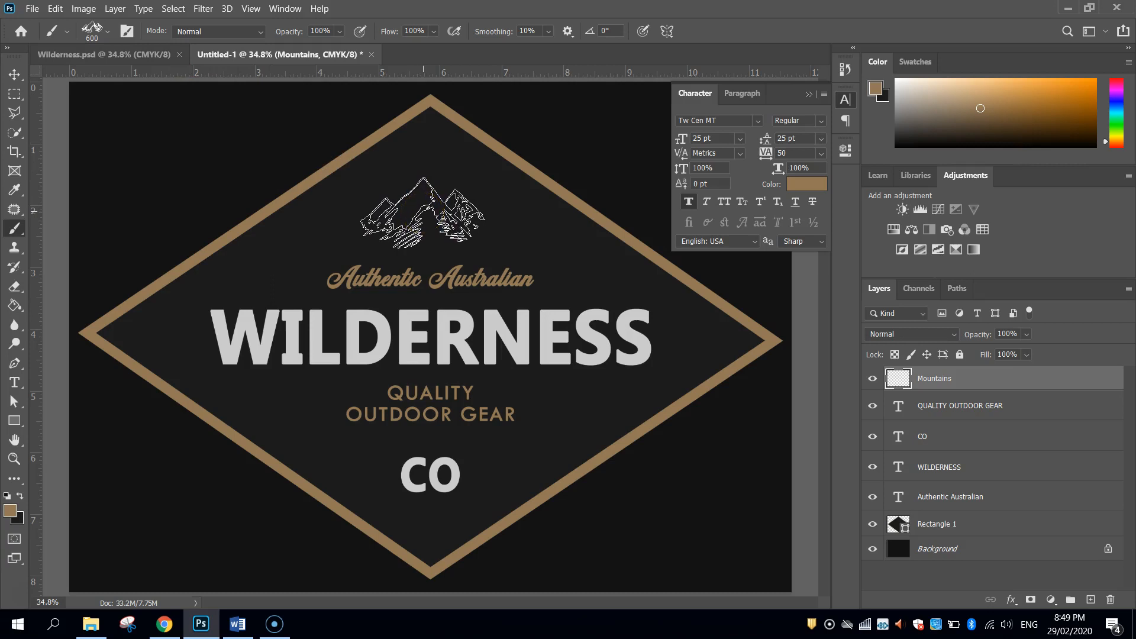
Step: Try stamping the mountain in brown above Authentic Australian, and undo the stamp
left_click(421, 216)
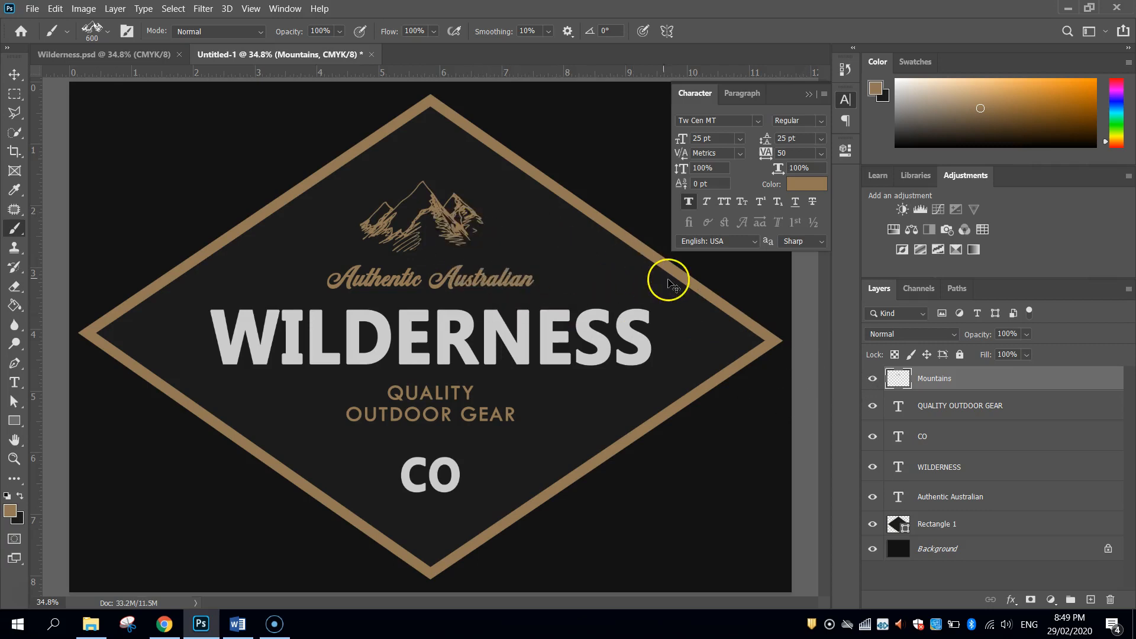
key("ctrl+z")
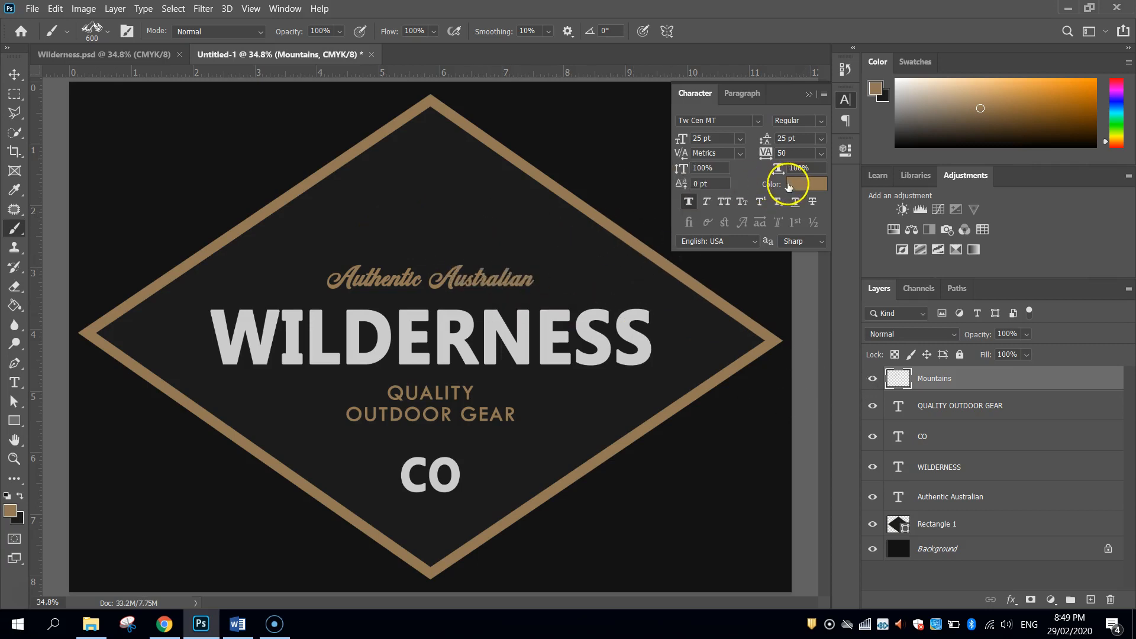
Step: Collapse the Character settings and set the foreground color to the light grey cccccb sampled from the WILDERNESS text
left_click(844, 82)
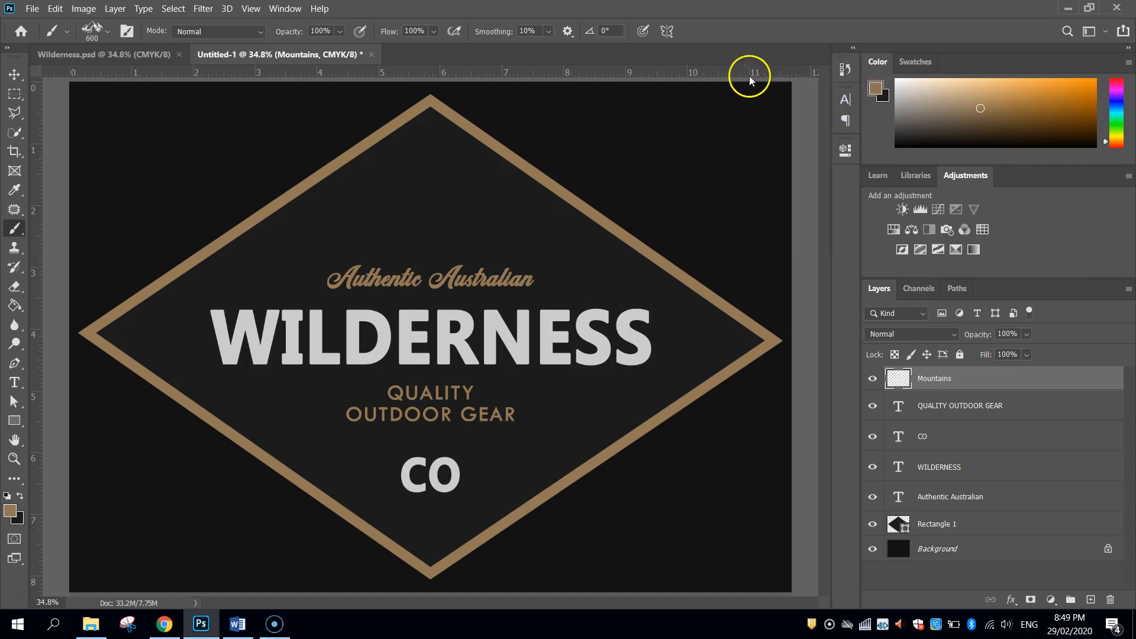
left_click(10, 509)
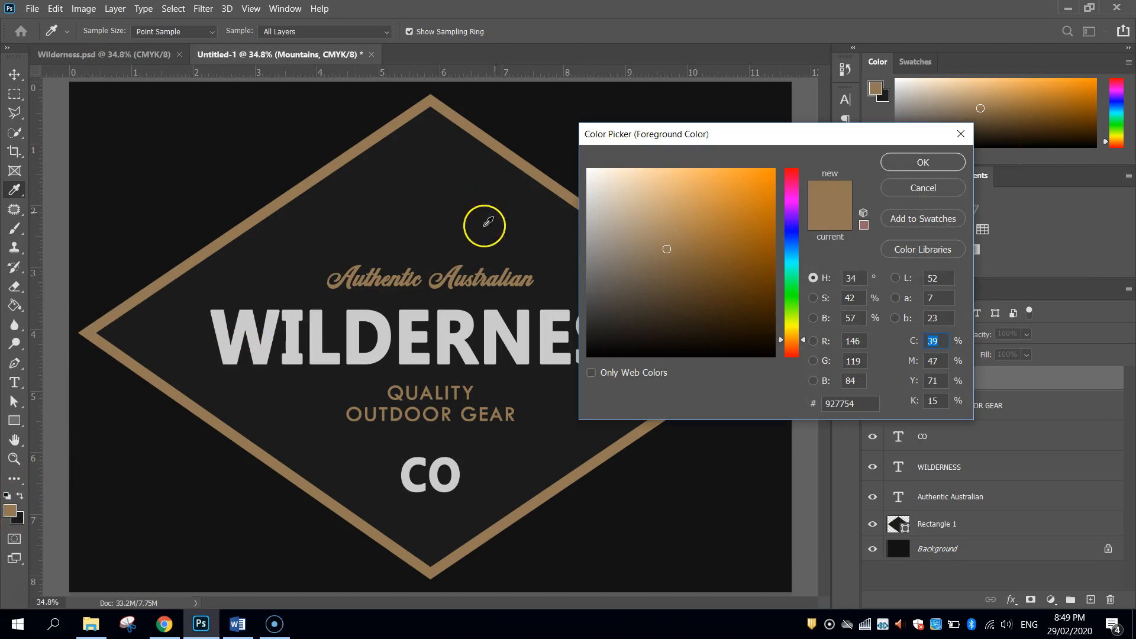
left_click(442, 322)
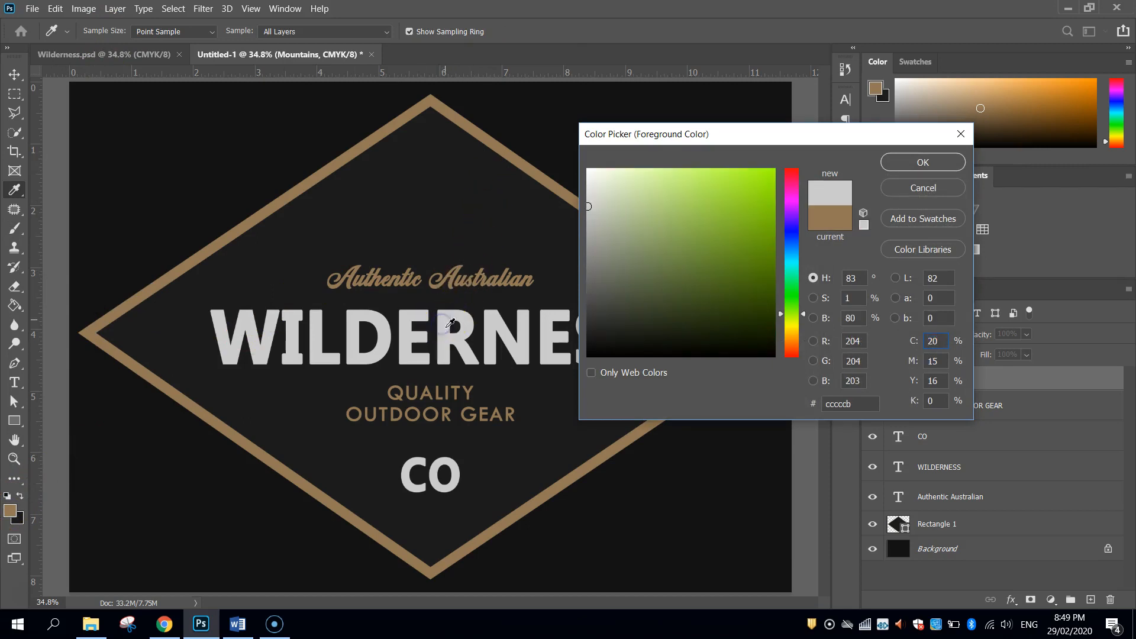
left_click(901, 159)
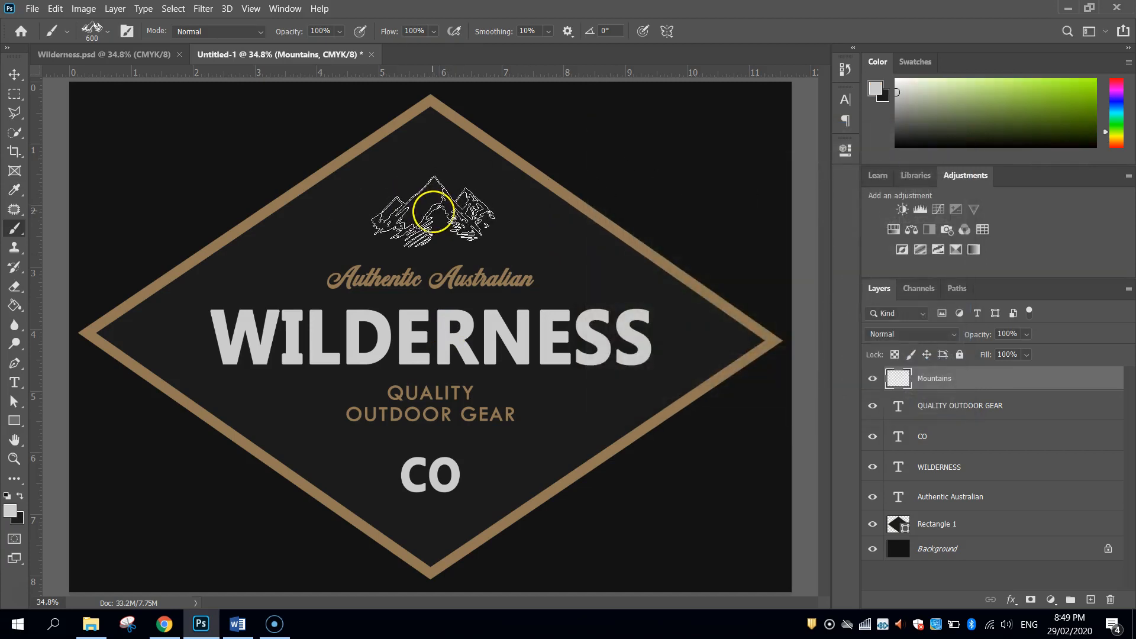
Step: Enlarge the brush to 700 px and stamp the light grey mountain centered above Authentic Australian
key("bracketright")
left_click(425, 207)
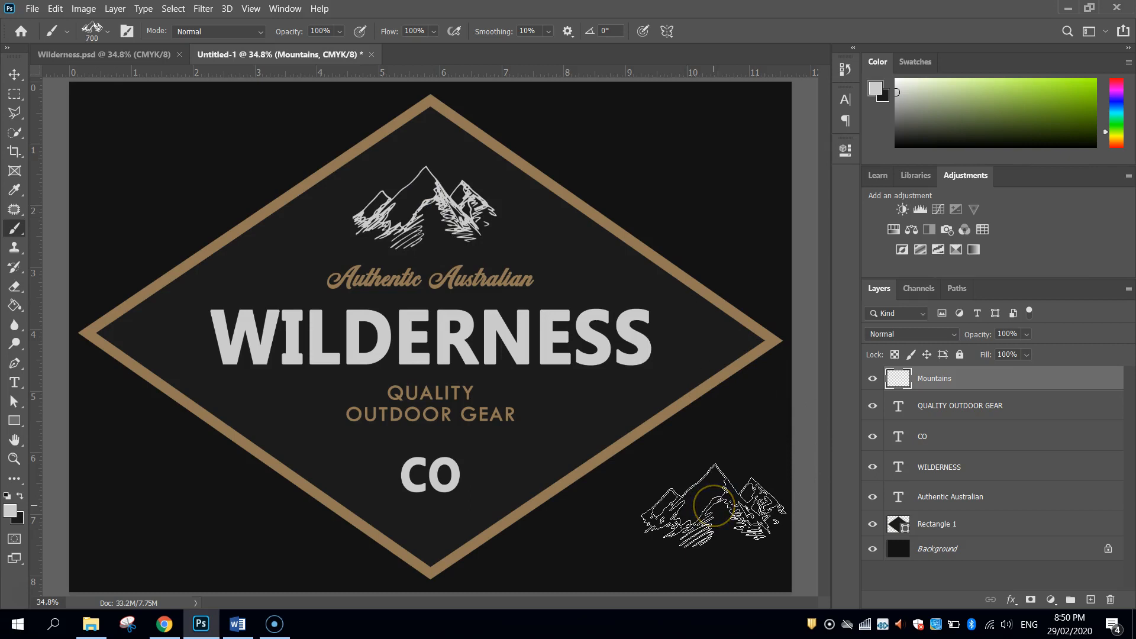
Step: Scale the diamond shape proportionally about its center to 87.80% and deselect it
left_click(14, 74)
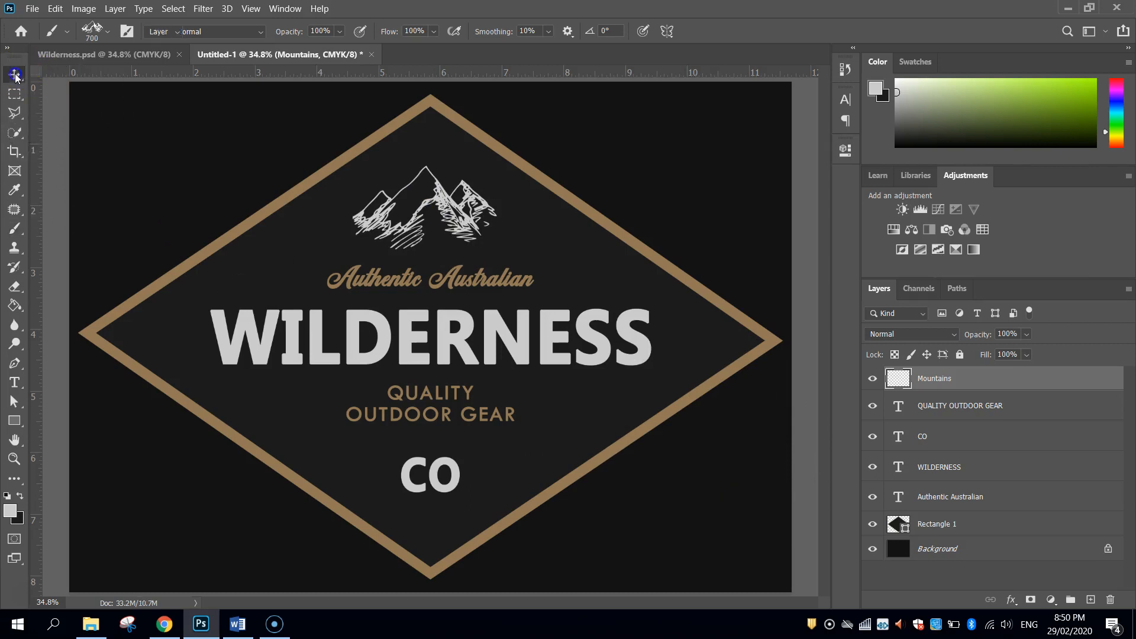
left_click(253, 227)
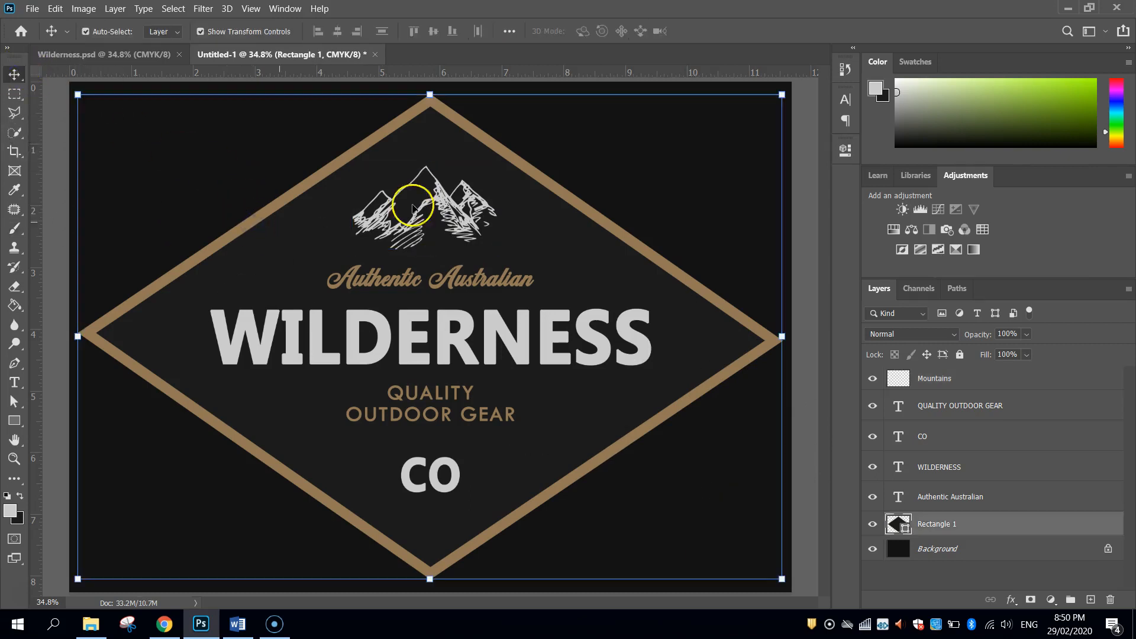
left_click(781, 94)
left_click_drag(781, 94, 736, 115)
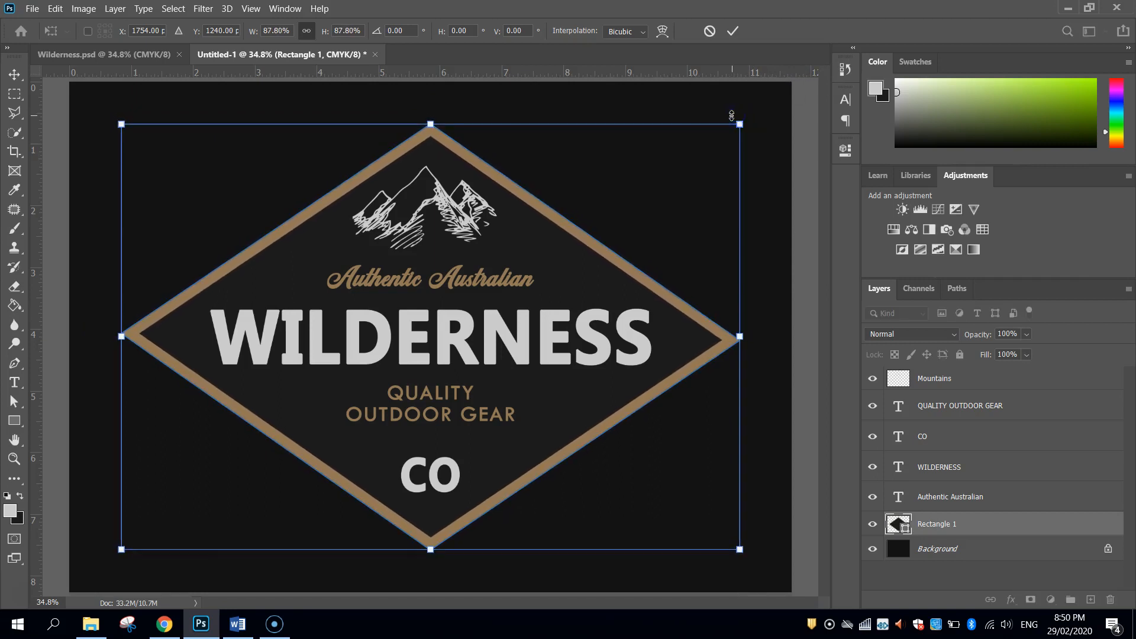
left_click(733, 31)
left_click(741, 96)
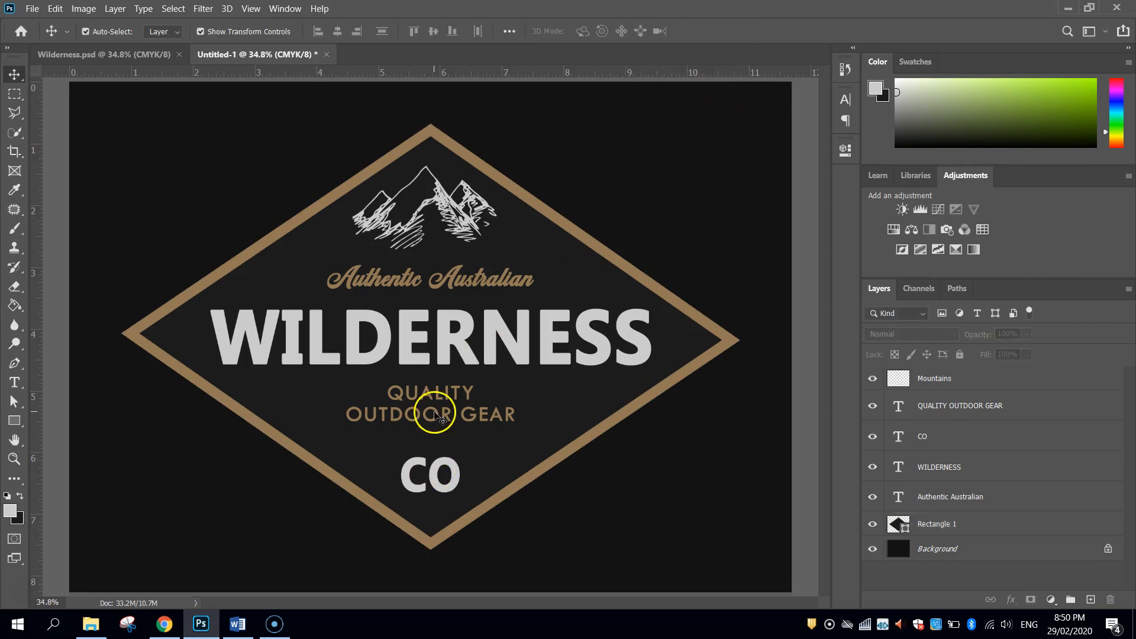
Step: Move the CO text up closer beneath QUALITY OUTDOOR GEAR and deselect it
left_click_drag(439, 476, 435, 469)
left_click(141, 240)
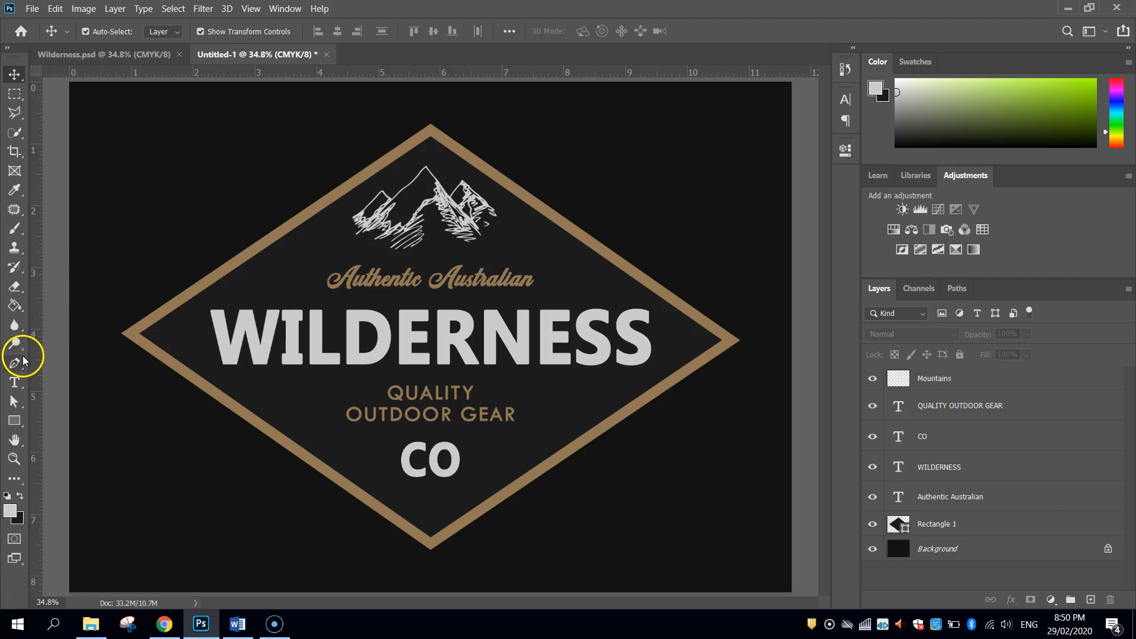
Step: Activate the Brush tool and show the available brush presets
left_click(17, 236)
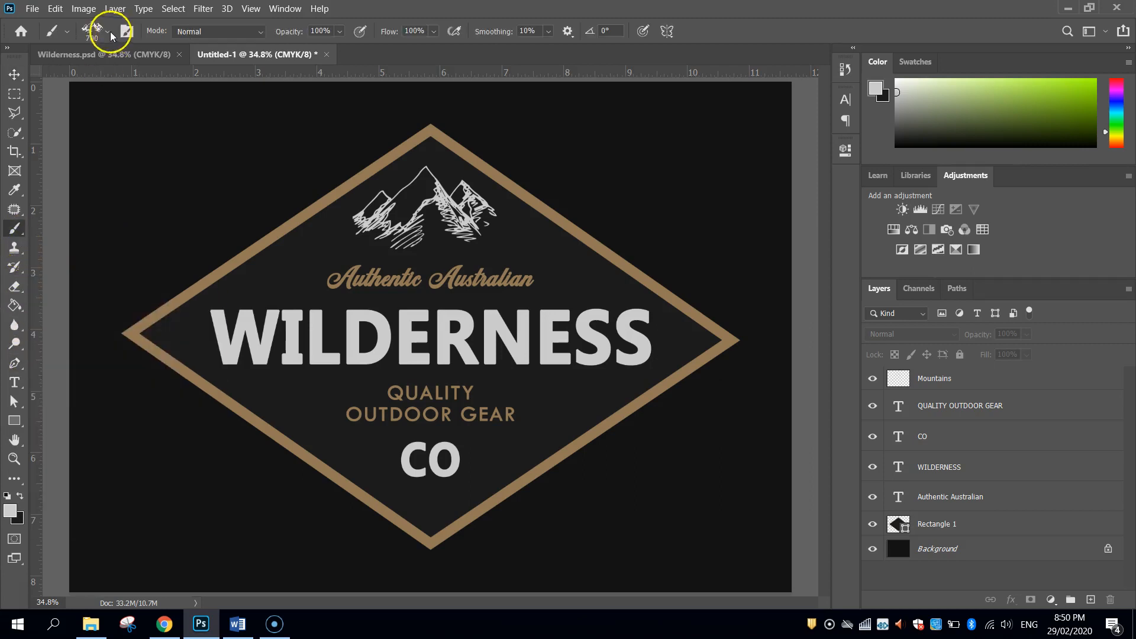
left_click(109, 31)
left_click(468, 60)
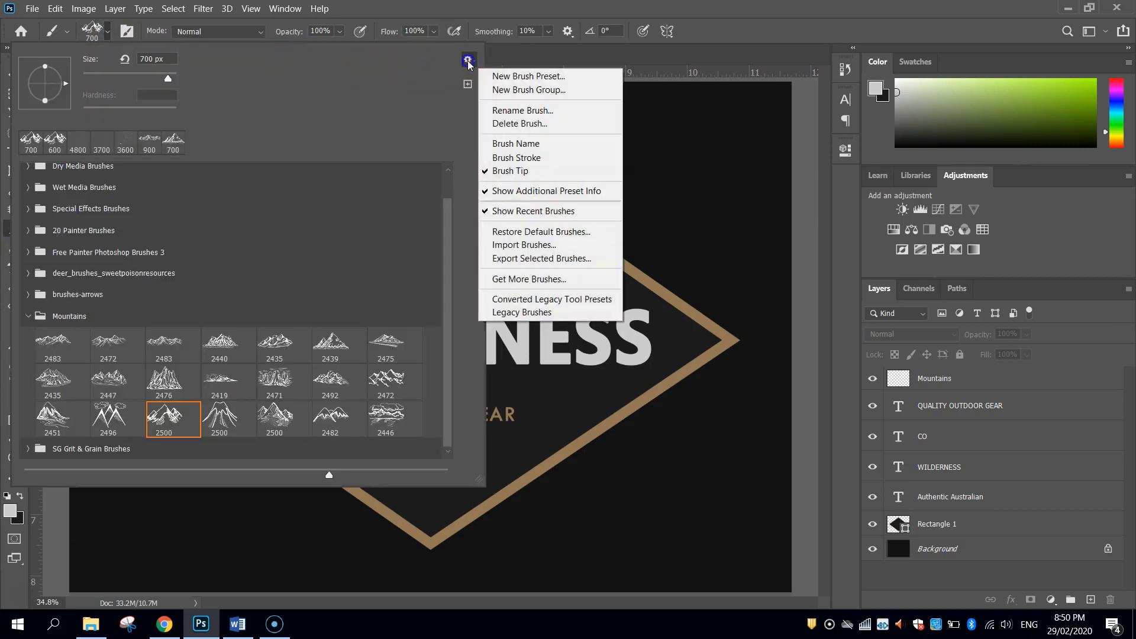
left_click(509, 244)
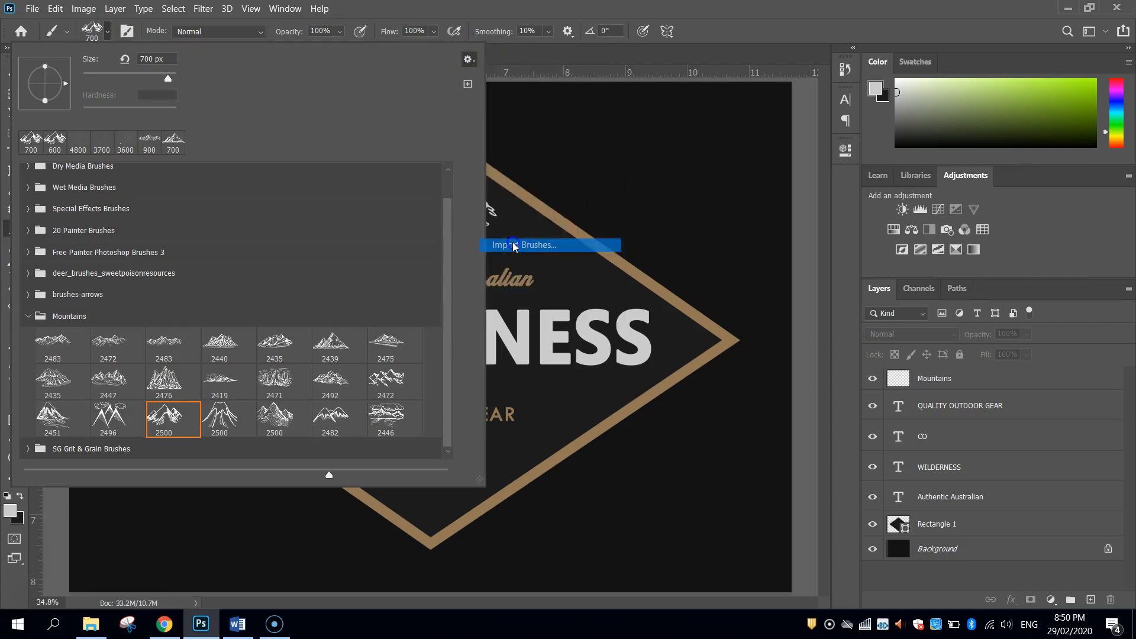
left_click(340, 166)
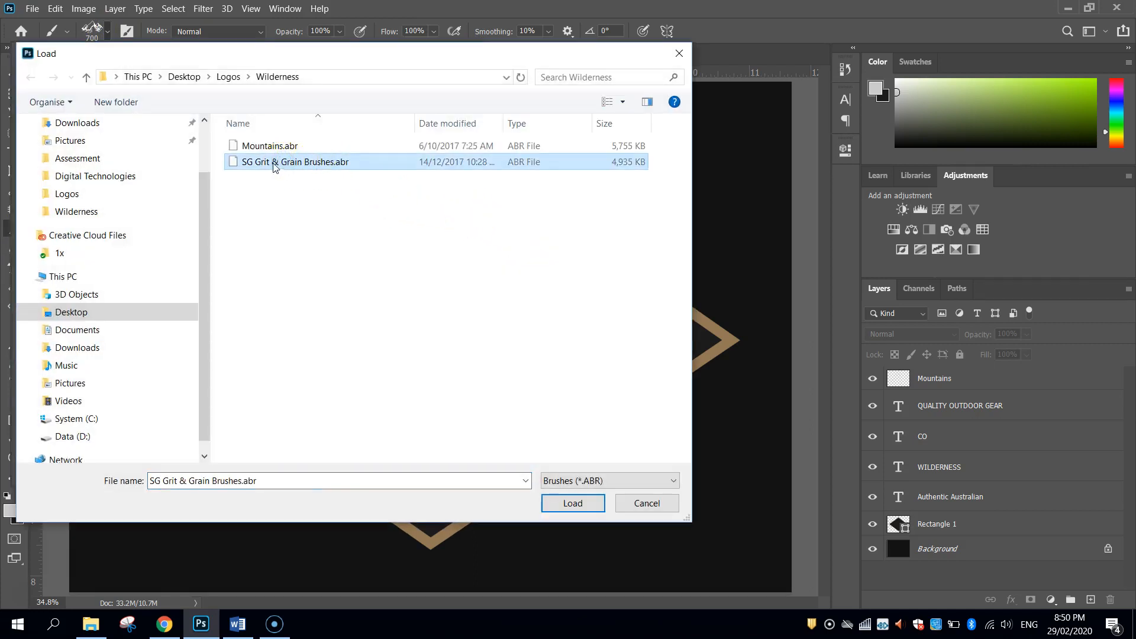
left_click(647, 503)
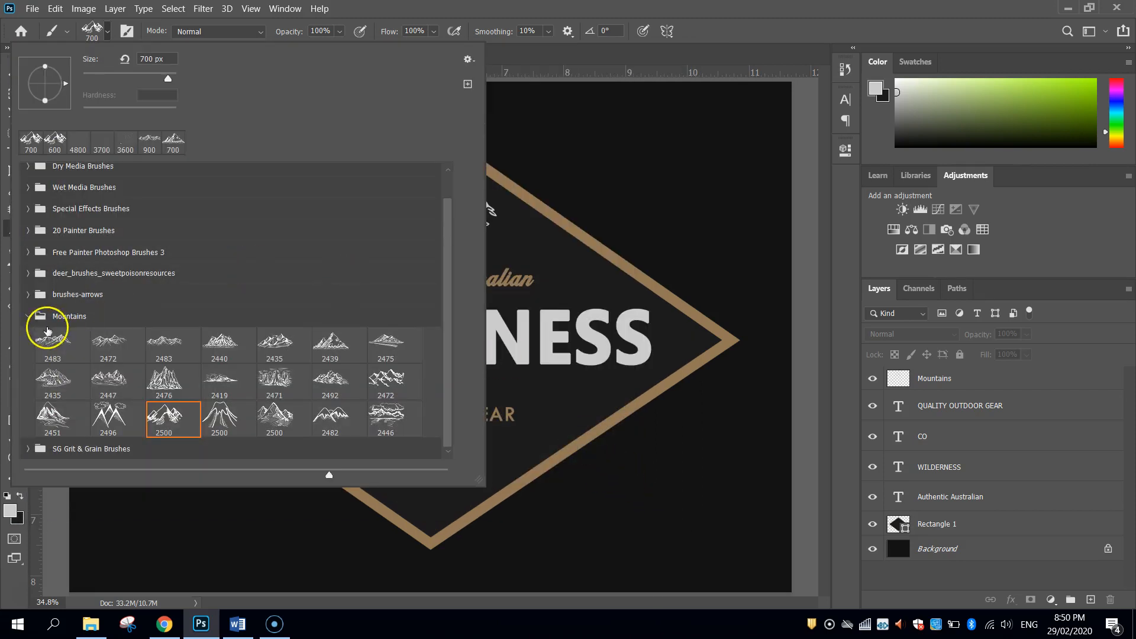
Step: Collapse the Mountains brush group, expand SG Grit & Grain Brushes and choose the SG Grit & Grain Light 5 brush
left_click(28, 316)
left_click(27, 368)
scroll(127, 377, "down", 1)
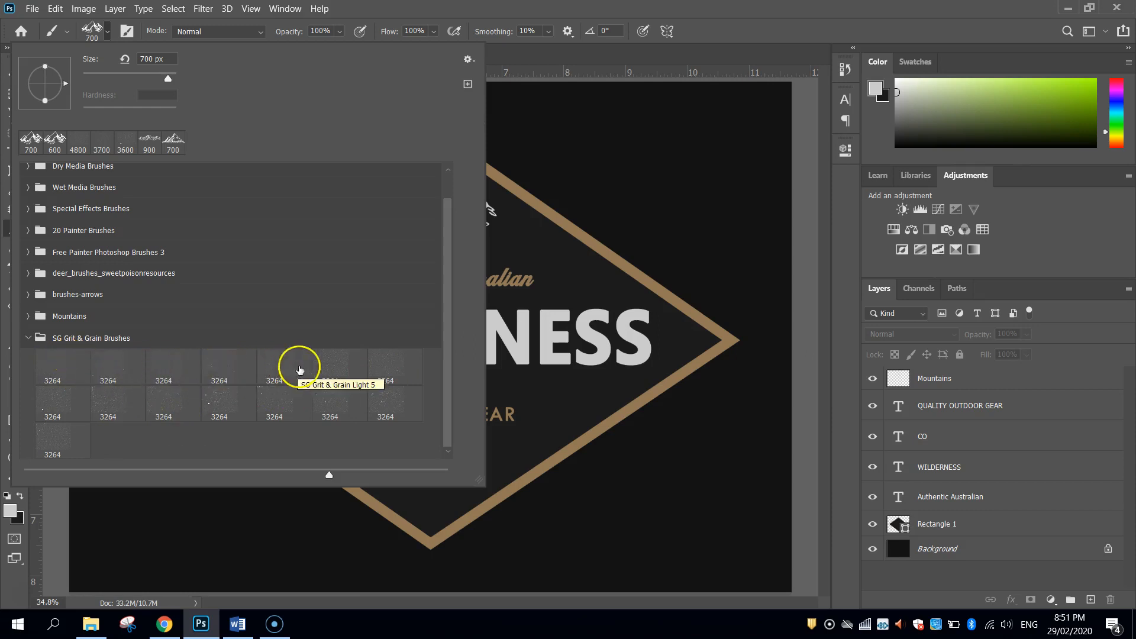
left_click(274, 364)
left_click(668, 7)
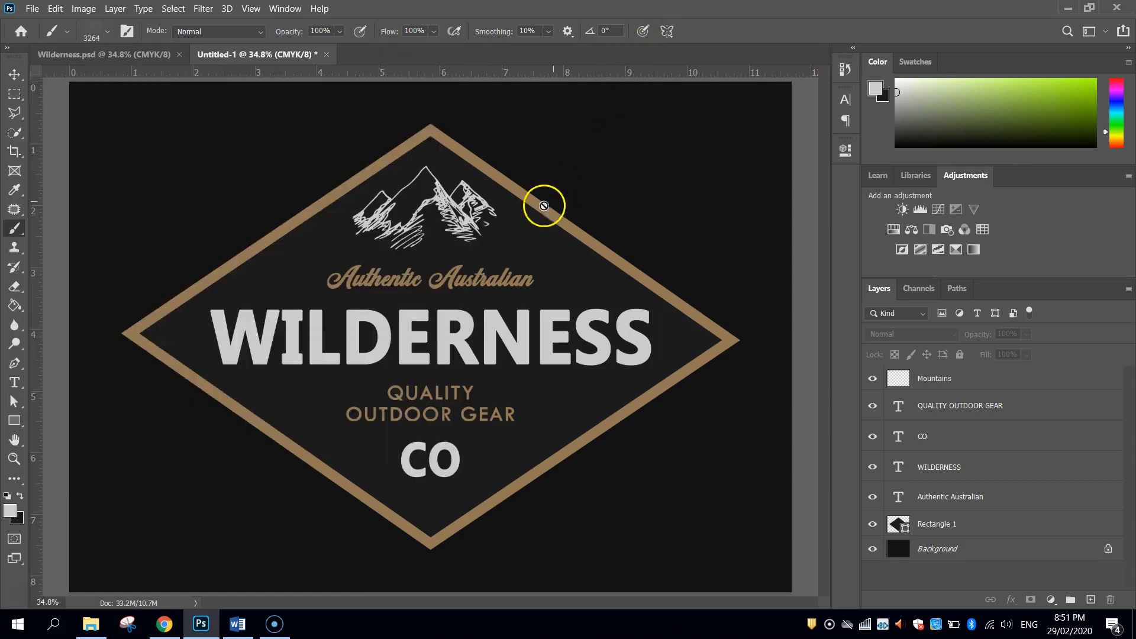
Step: Create a new layer above Mountains and name it Grit
left_click(1018, 382)
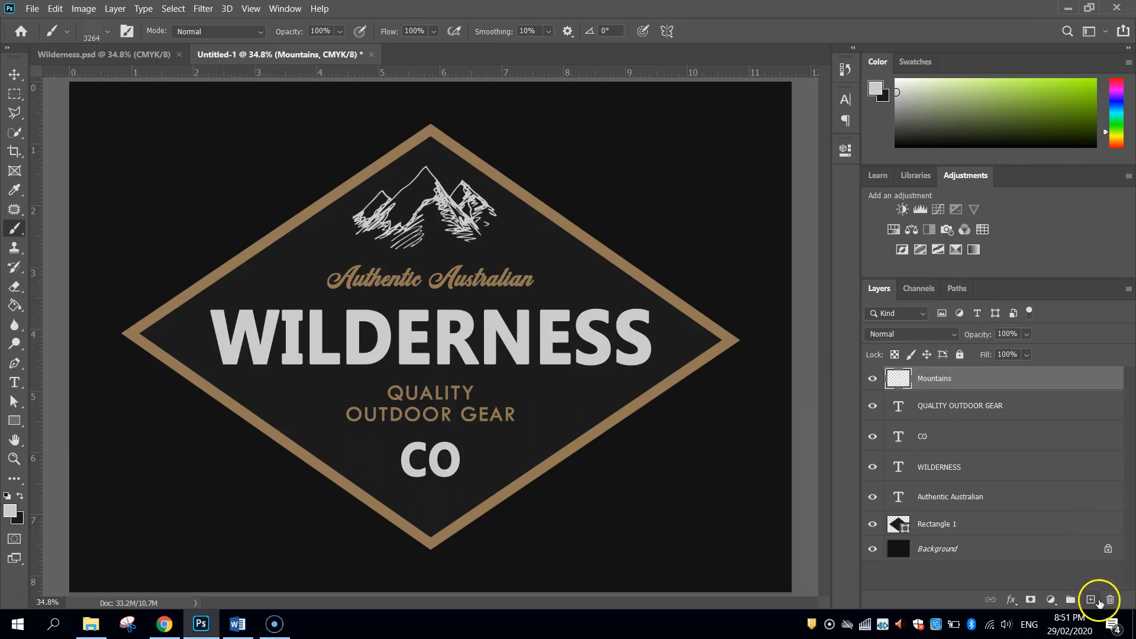
left_click(1092, 600)
double_click(937, 378)
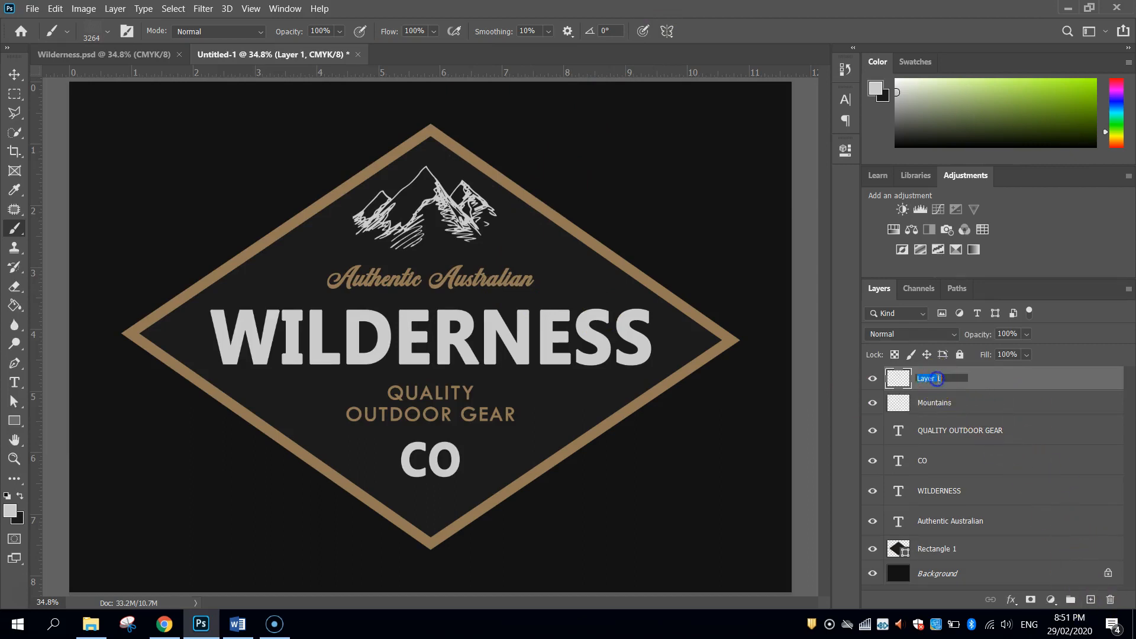
type("Grit")
key("Return")
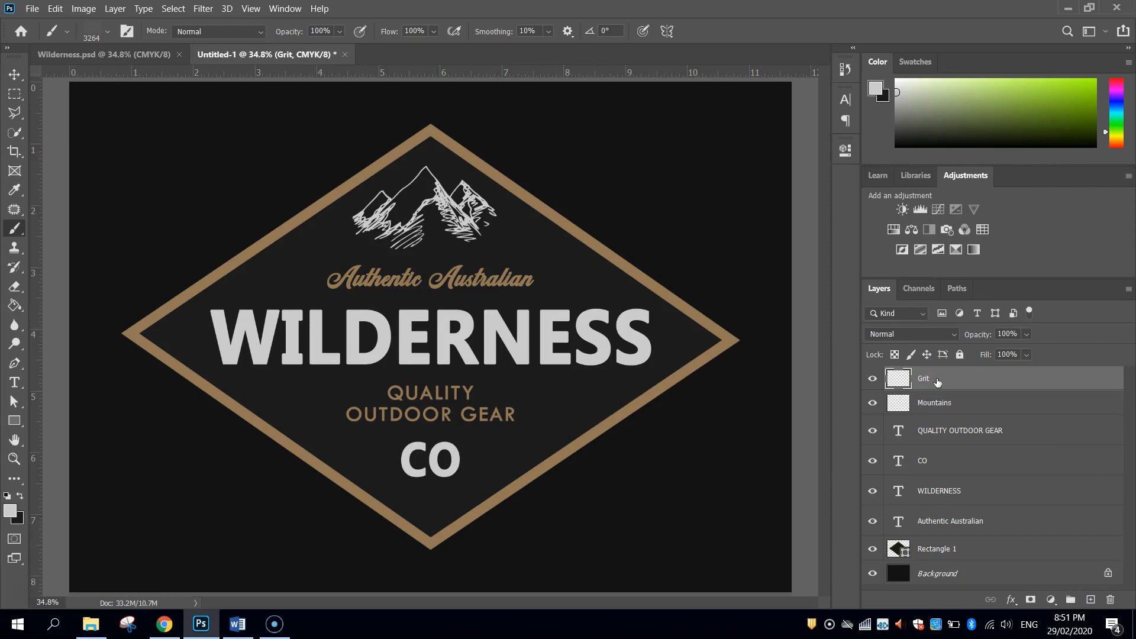
Step: Try the Light 5 grit brush at 3264 px centered over the logo
left_click(405, 304)
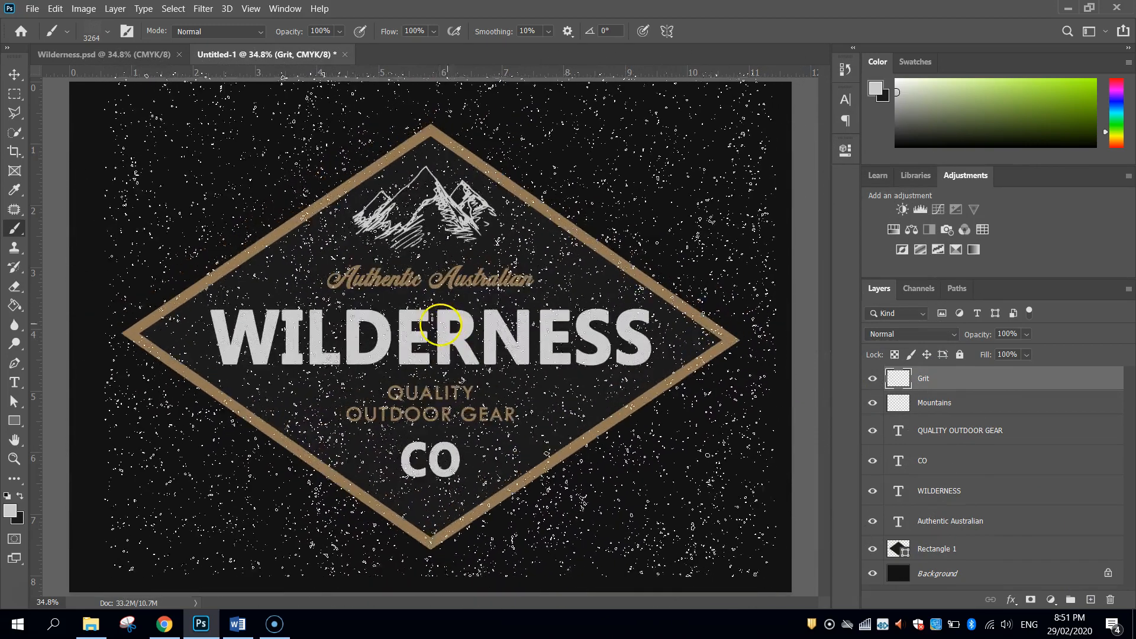
left_click(431, 335)
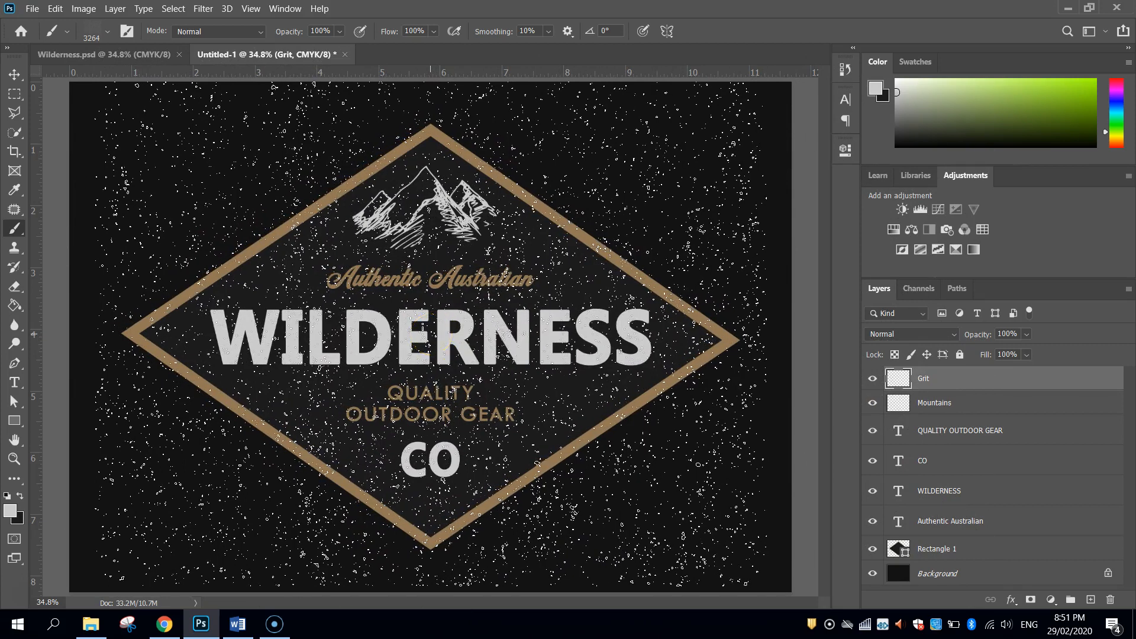
left_click(426, 333)
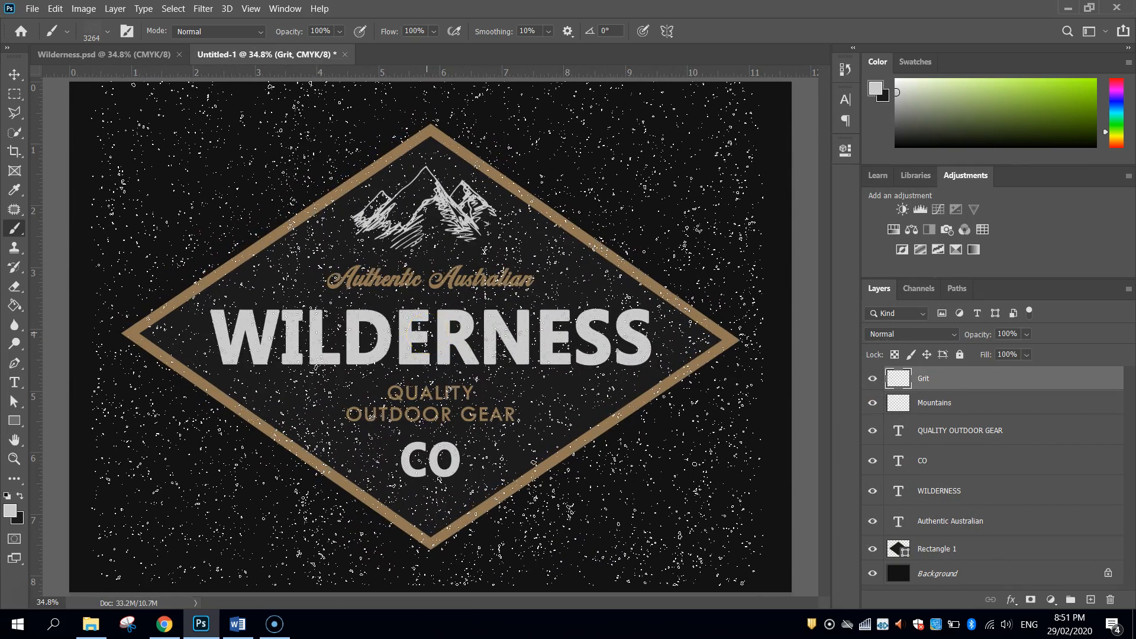
left_click(419, 337)
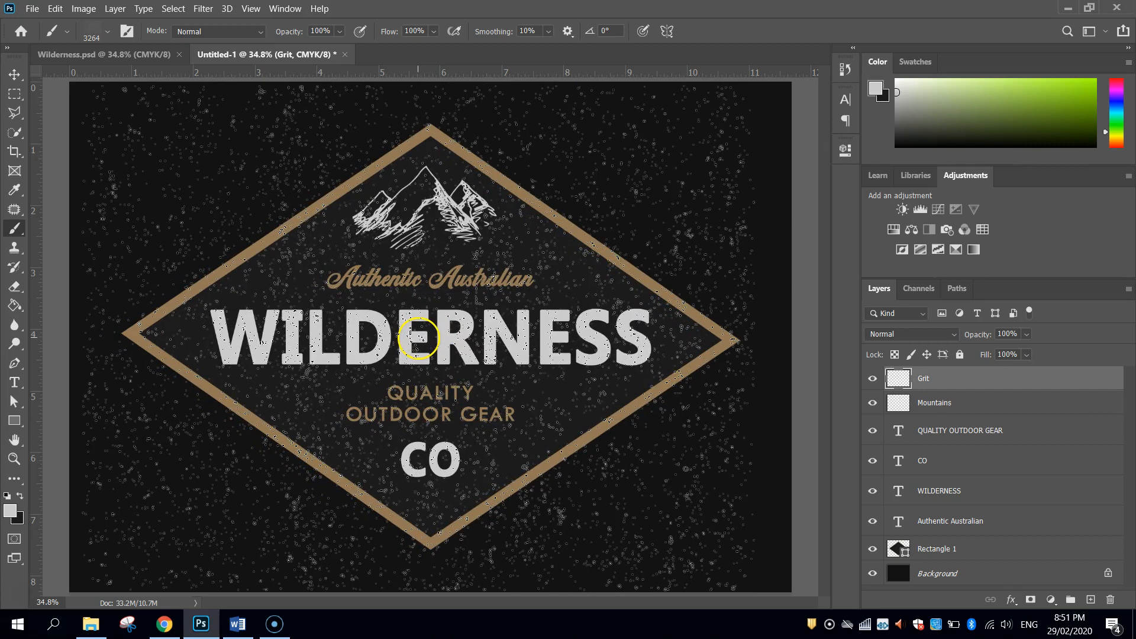
left_click(424, 340)
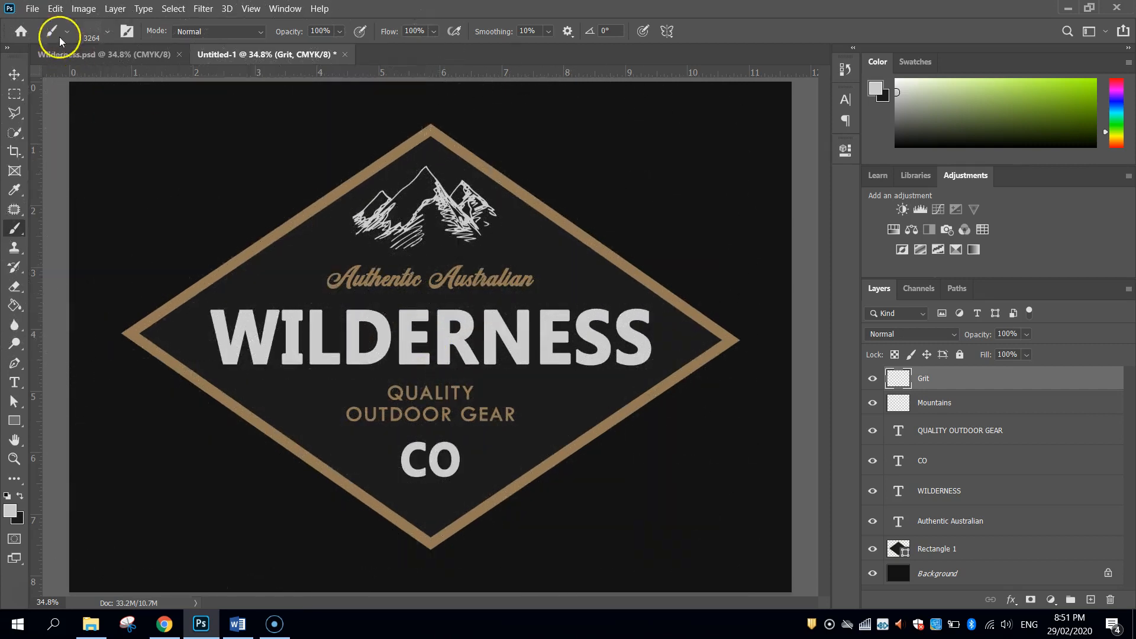
left_click(105, 32)
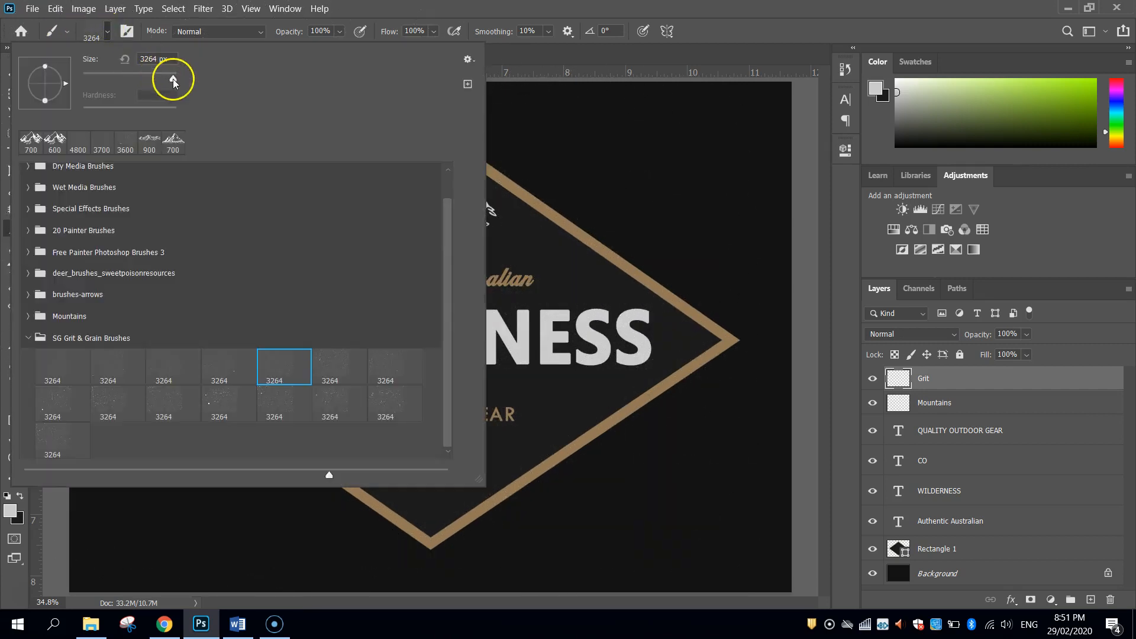
left_click(520, 236)
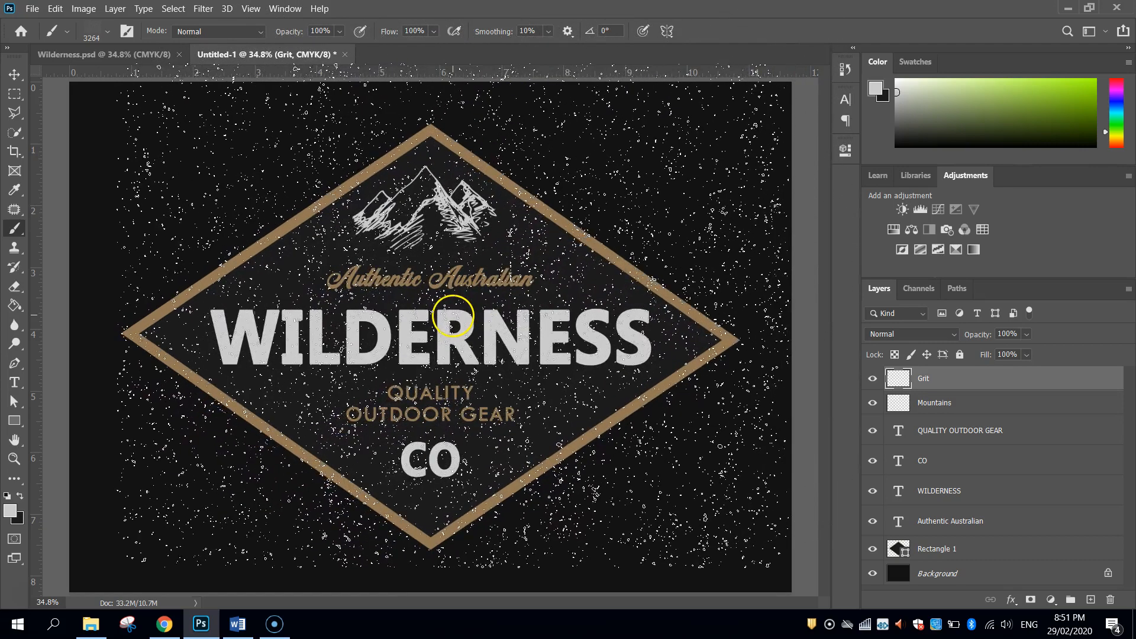
Step: Enlarge the Light 5 grit brush to 3800 px and try stamping it over the whole document
key("]")
key("]")
key("]")
key("]")
key("]")
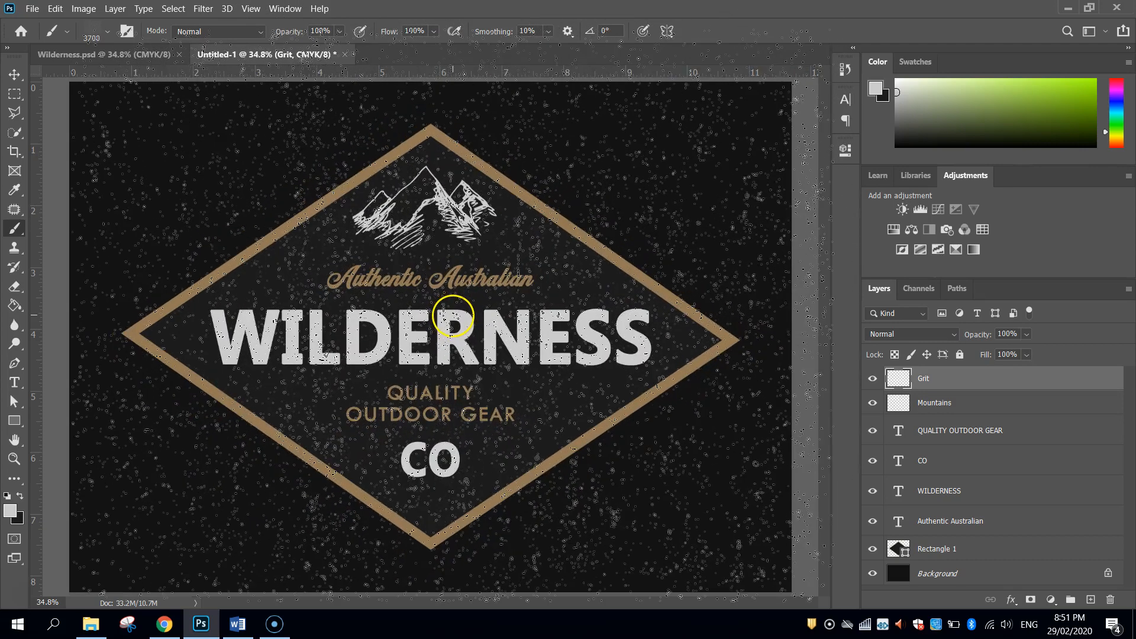
left_click_drag(453, 332, 435, 351)
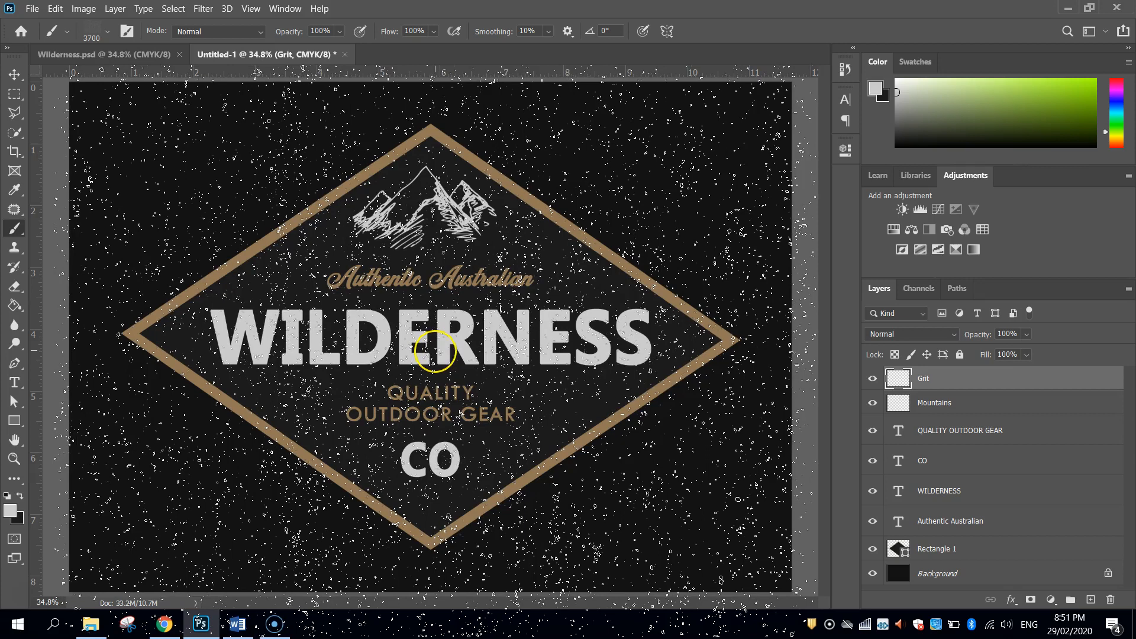
key("]")
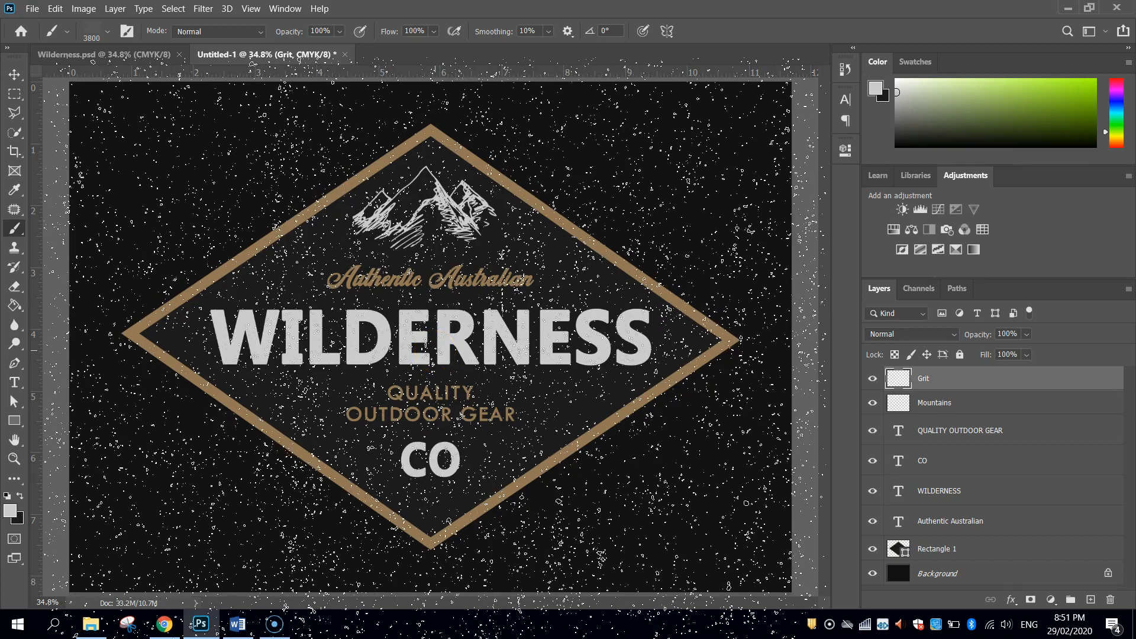
left_click(426, 343)
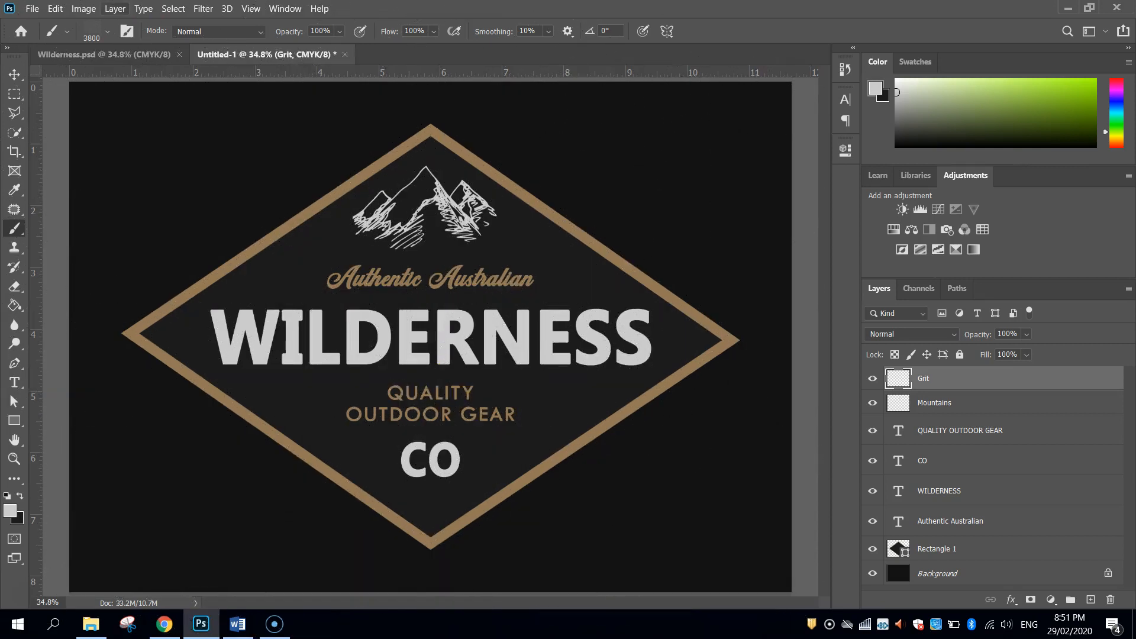
Step: Choose the fourth brush in the SG Grit & Grain group and enlarge it to 3900 px
left_click(106, 32)
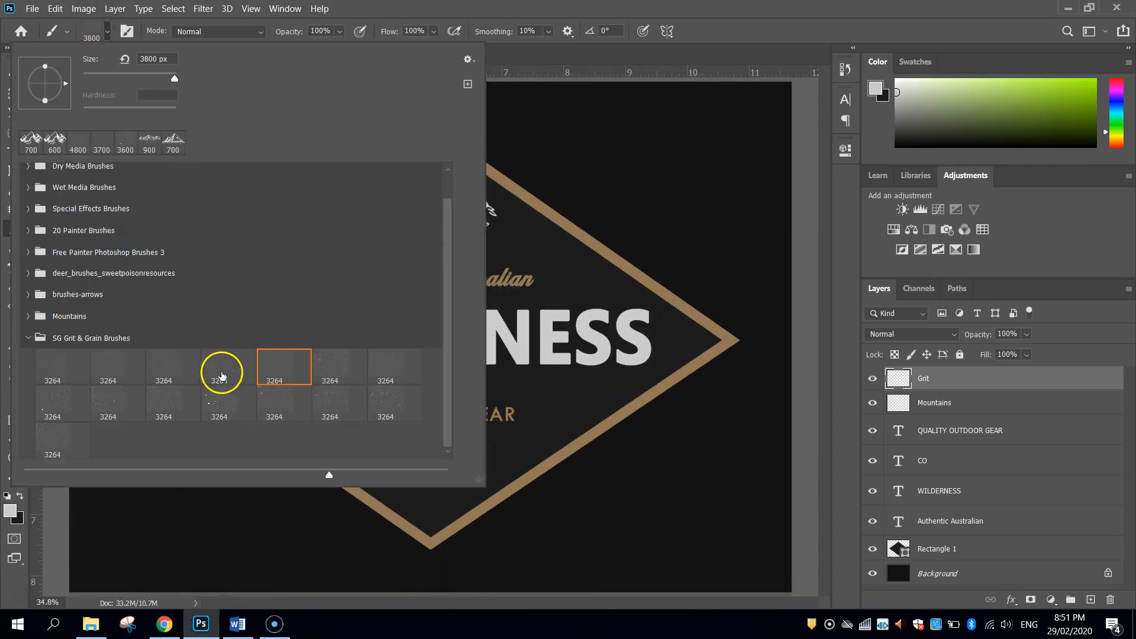
double_click(226, 373)
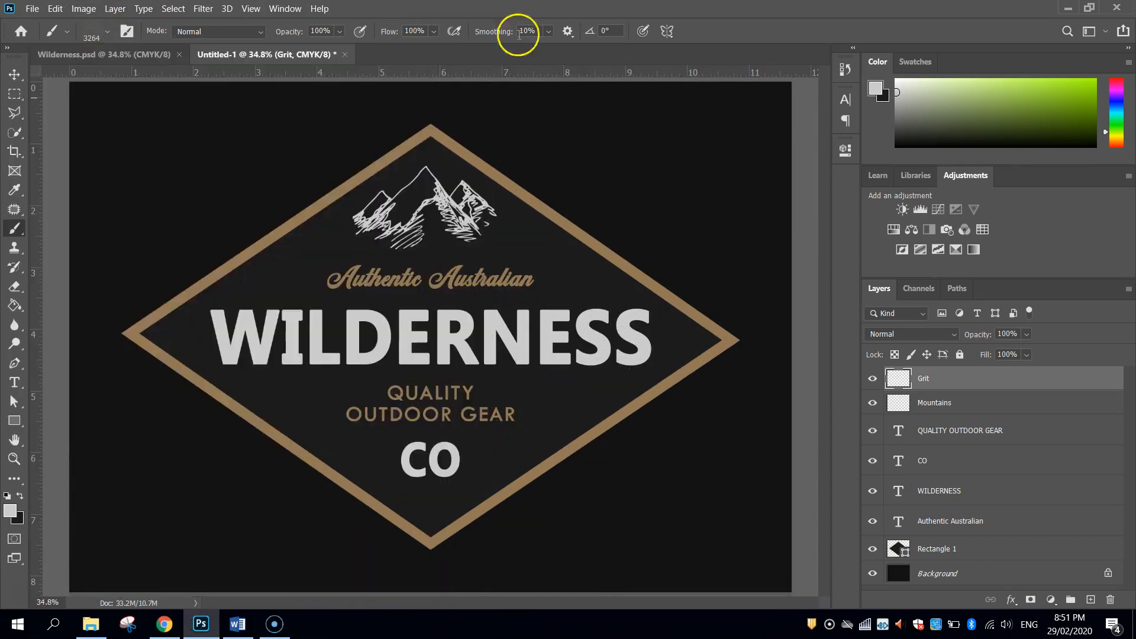
key("bracketright")
key("bracketright")
key("bracketright")
key("bracketright")
key("bracketright")
key("bracketright")
key("bracketright")
Step: Try stamping the grit texture across the whole document, and undo the stamp
left_click(424, 345)
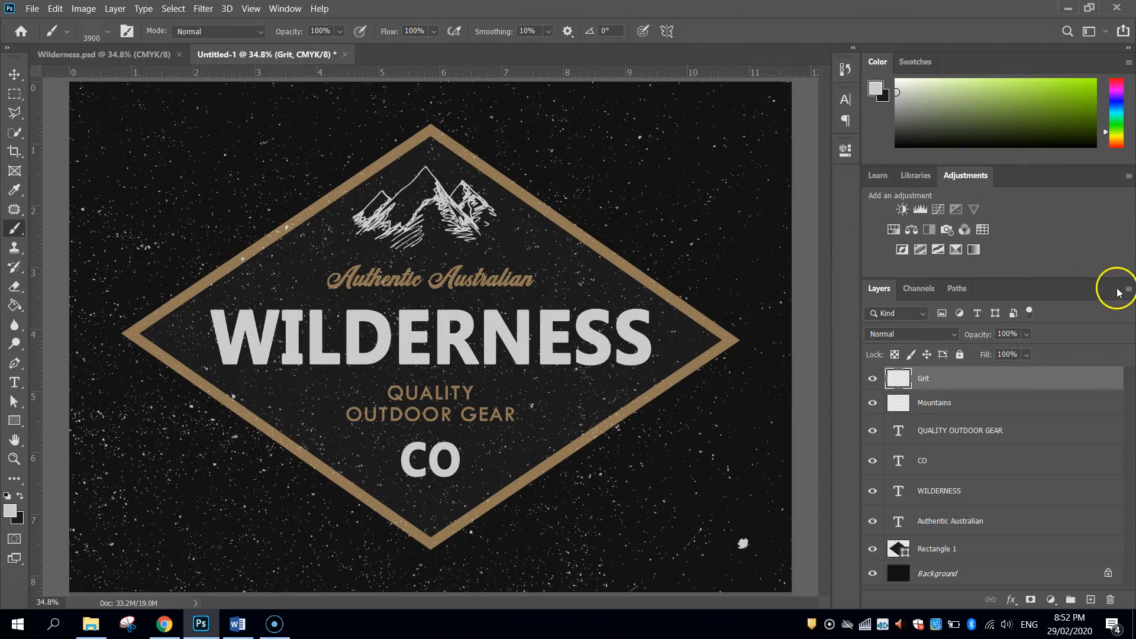
key("ctrl+z")
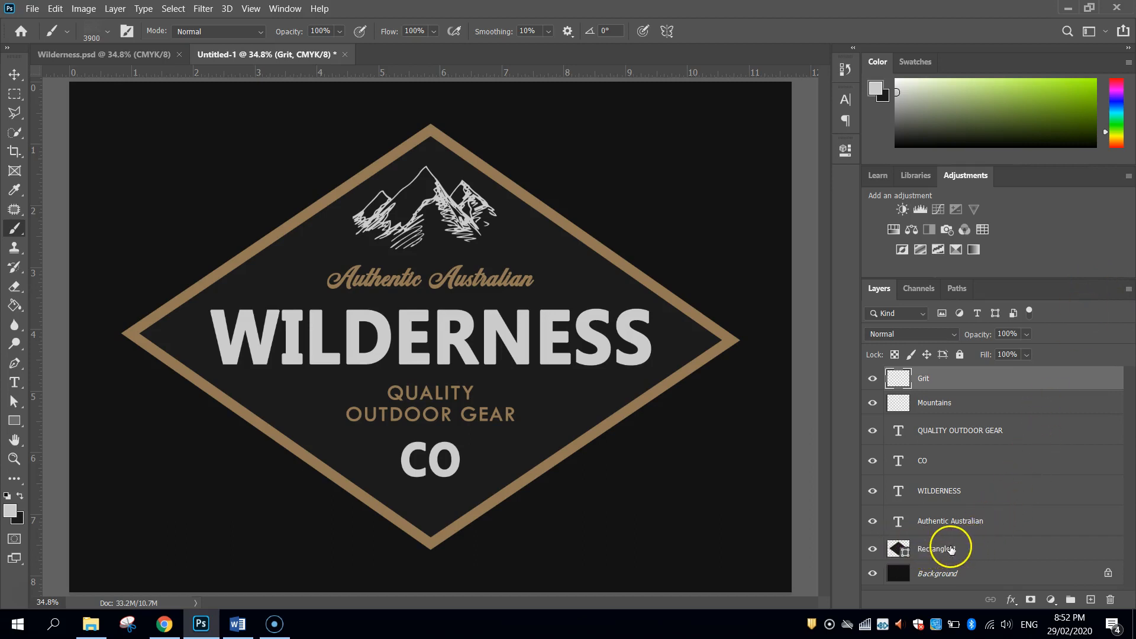
Step: Rename the Rectangle 1 layer as Diamond
double_click(917, 549)
type("Diamond")
key("Return")
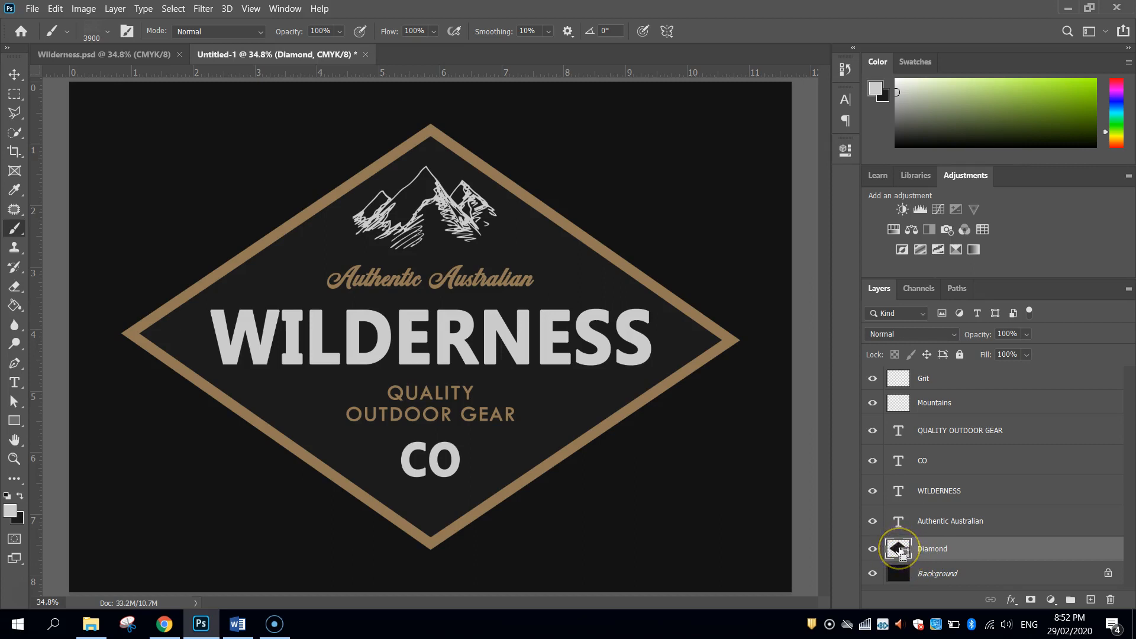
Step: Load the diamond's outline as a selection and stamp the grit brush at 4200 px inside it on the Grit layer
left_click(900, 550, "ctrl")
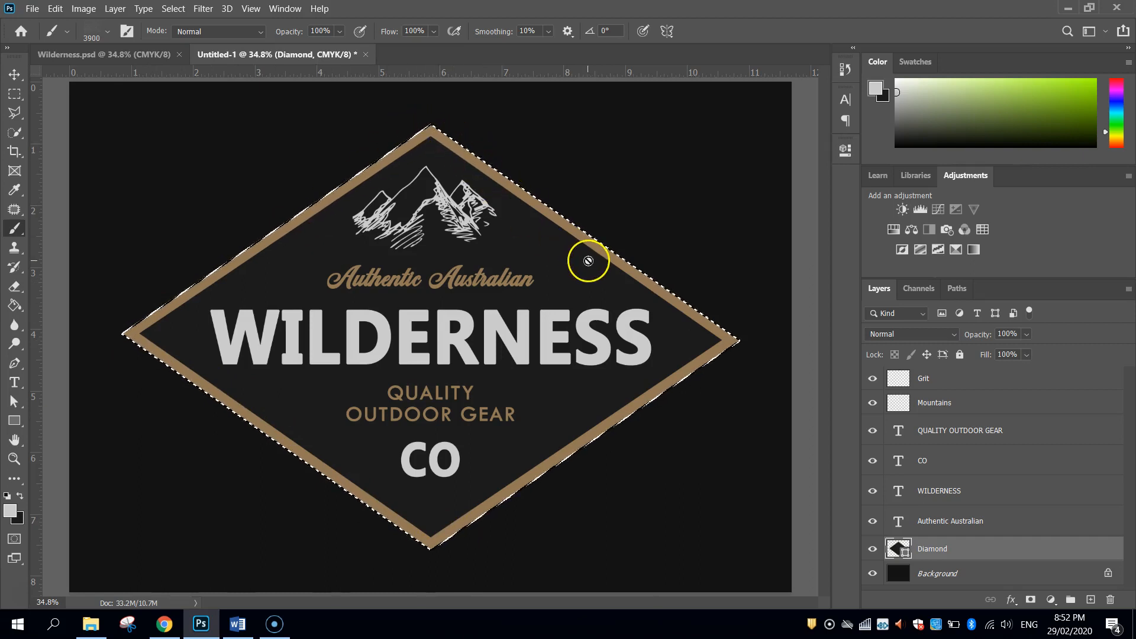
left_click(985, 386)
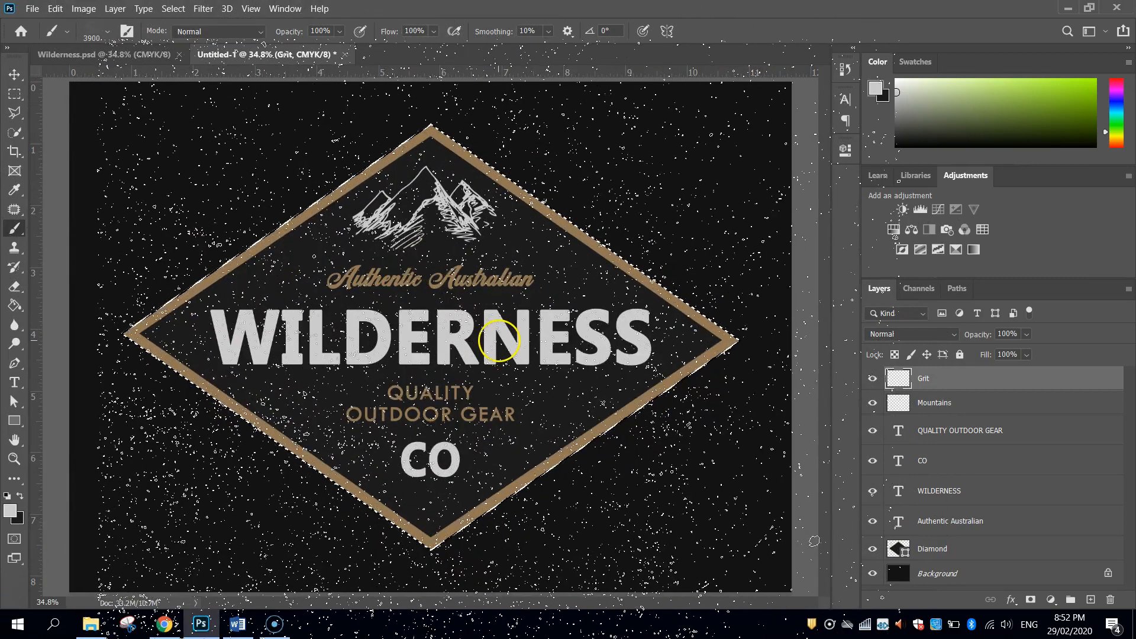
key("bracketright")
key("bracketright")
key("bracketright")
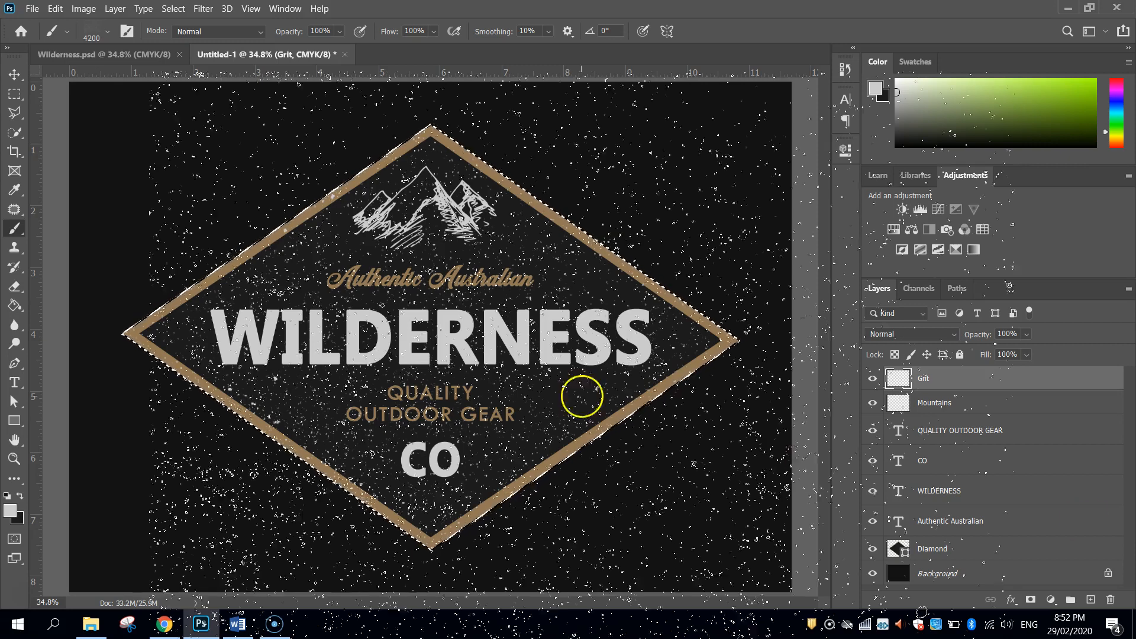
Step: Switch to the Move tool and deselect the diamond selection
left_click(14, 76)
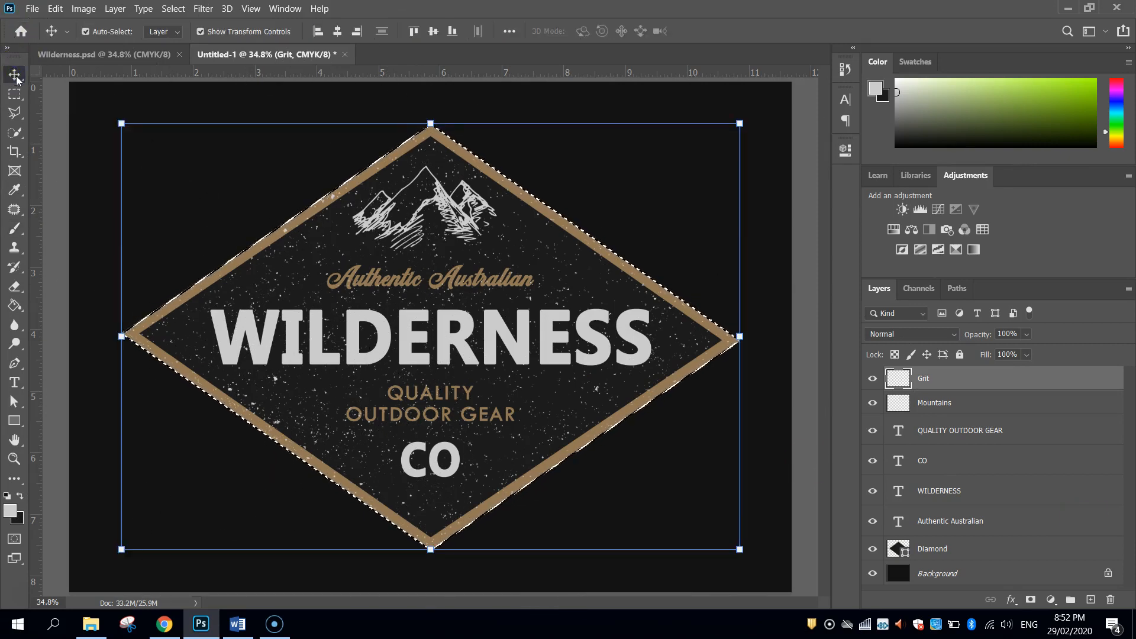
left_click(179, 10)
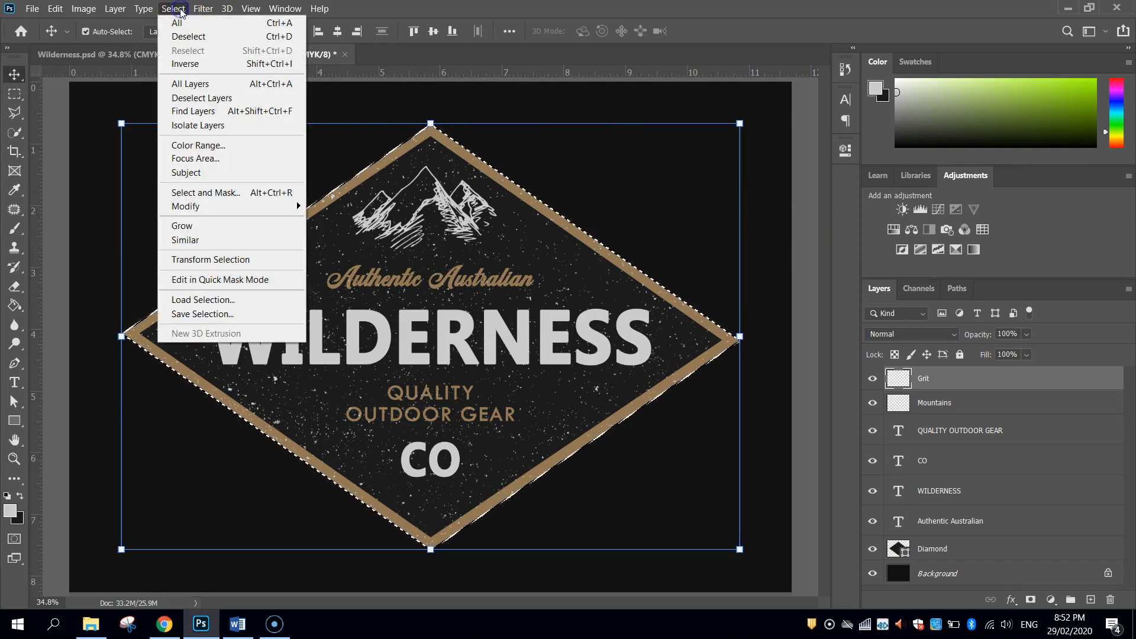
left_click(188, 38)
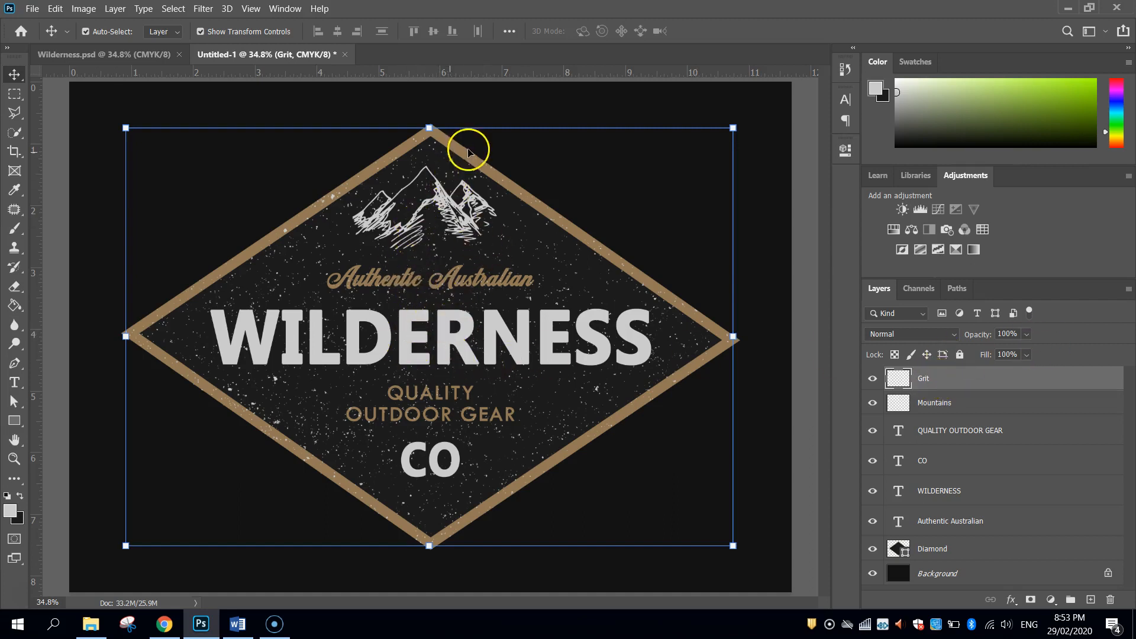
right_click(694, 382)
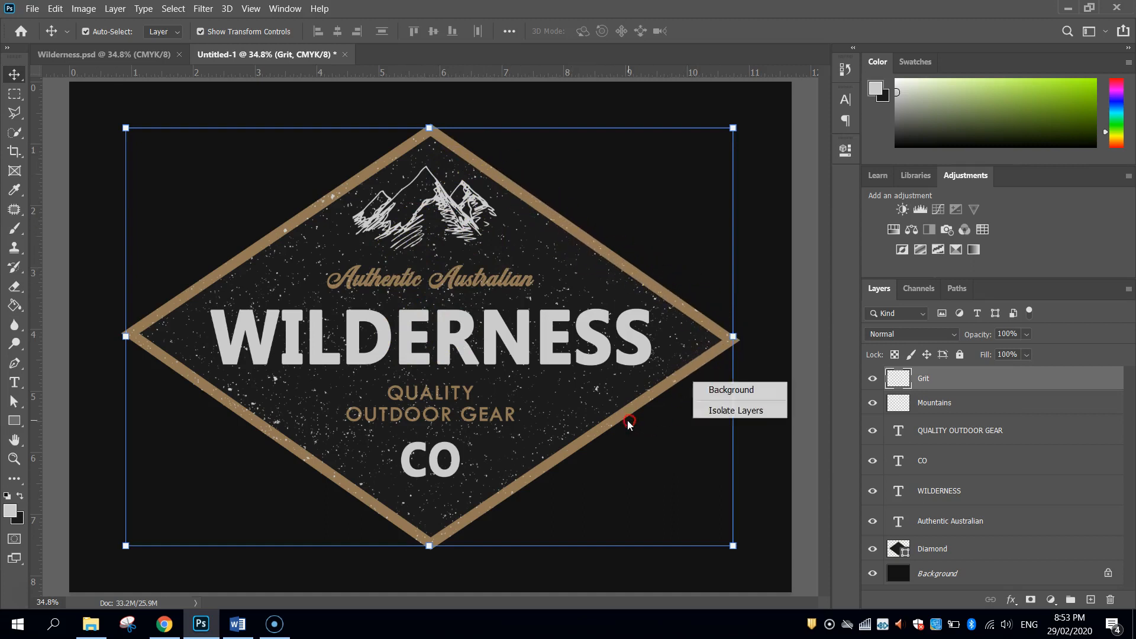
left_click(848, 368)
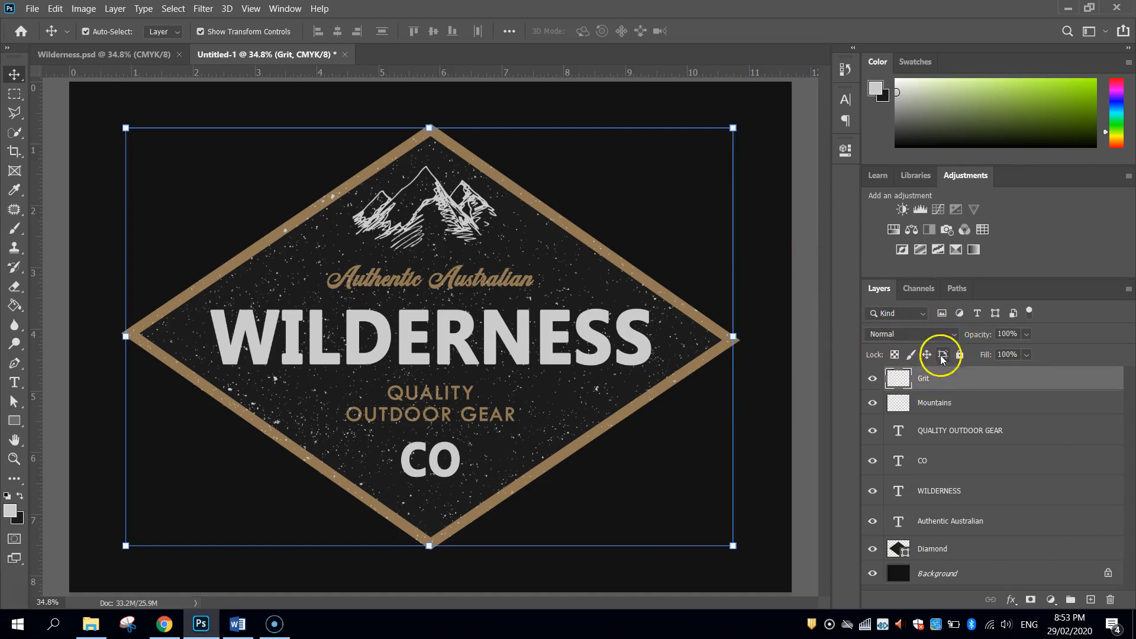
Step: Set the Grit layer's blend mode to Difference, reduce its opacity slightly, and deselect the layer
left_click(954, 339)
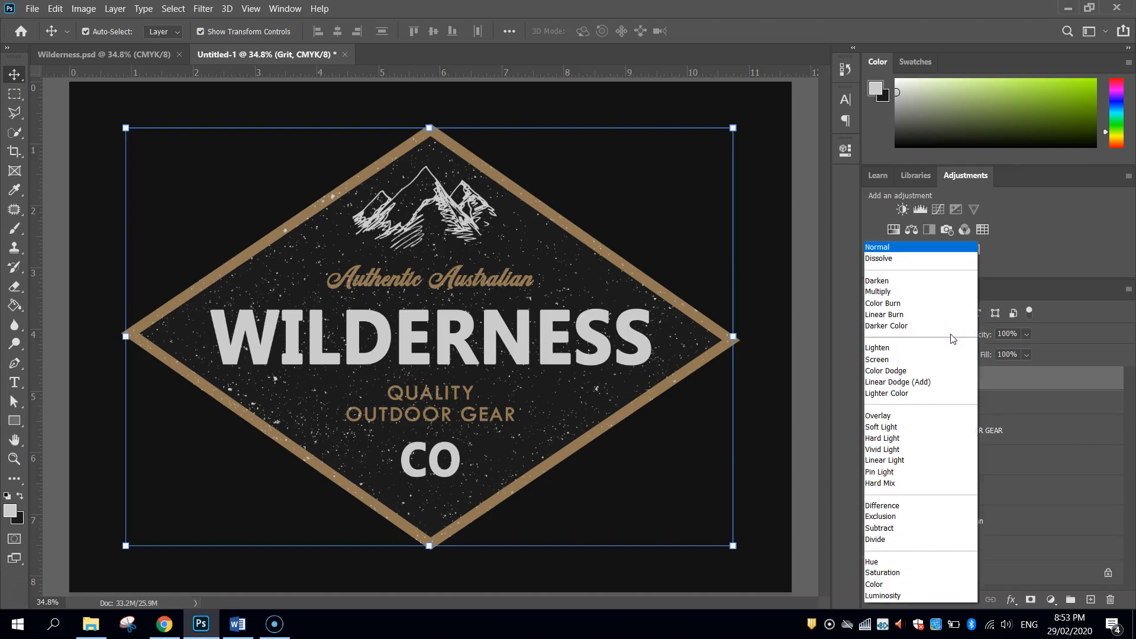
left_click(901, 511)
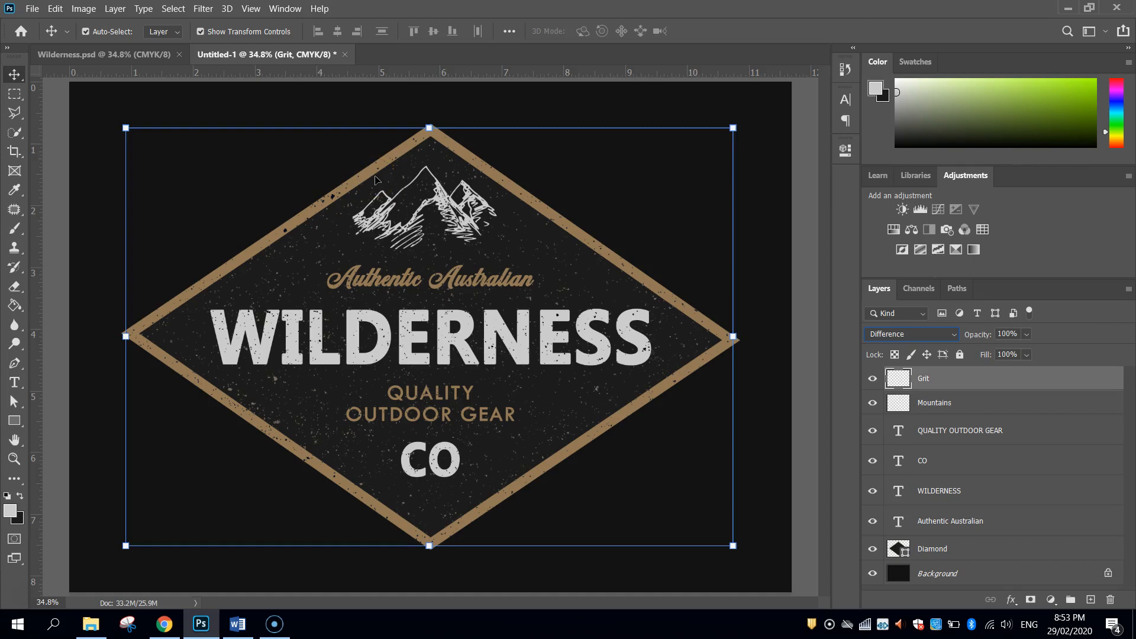
left_click(1008, 334)
left_click(1027, 333)
left_click_drag(1044, 352, 1041, 355)
left_click(785, 111)
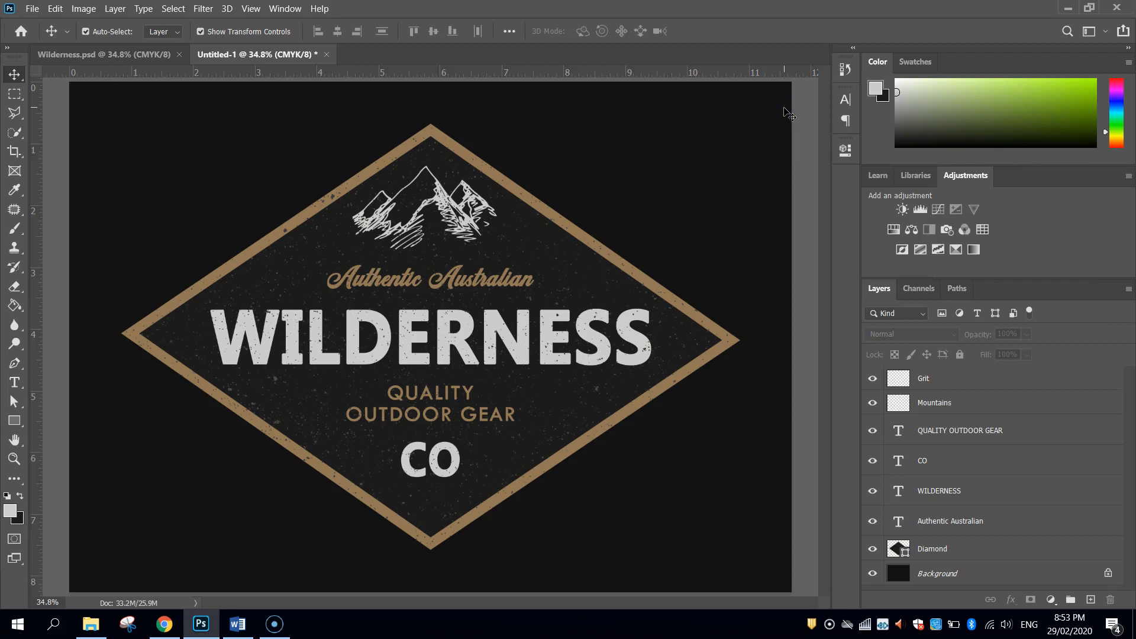
Step: Bring up the save dialog for the logo as a Photoshop PSD file and cancel it without saving
left_click(32, 8)
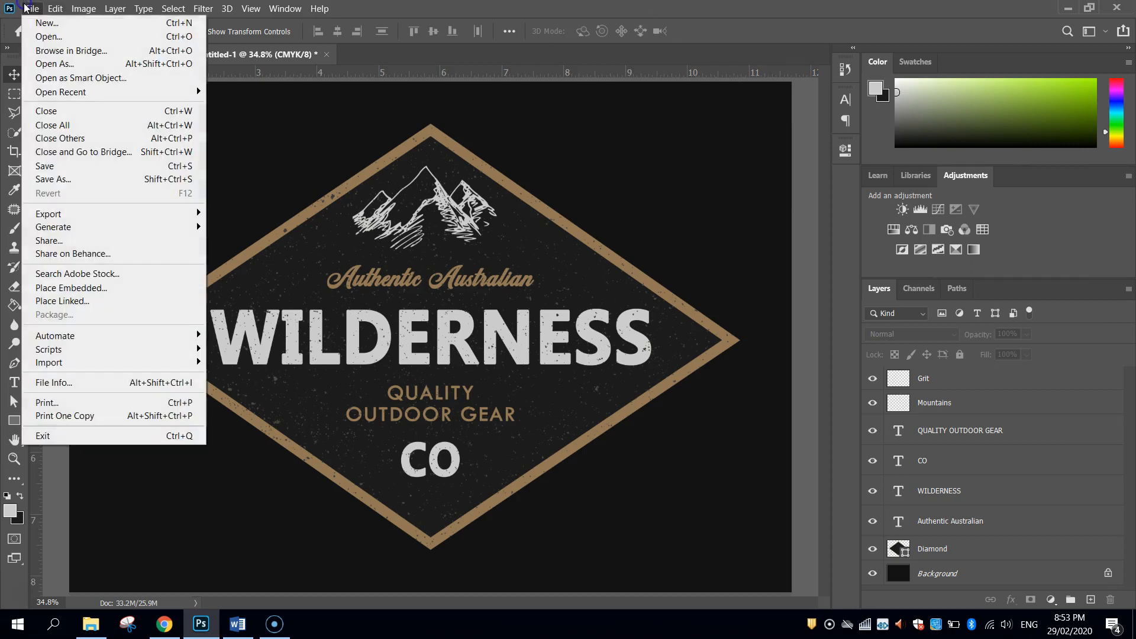
left_click(79, 167)
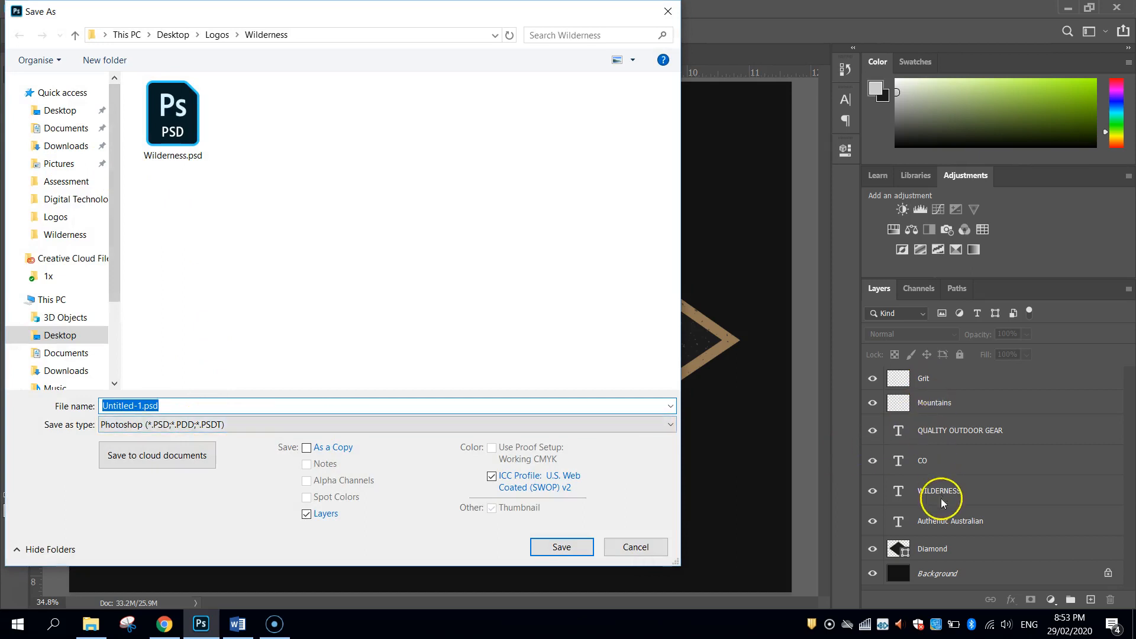
left_click(636, 548)
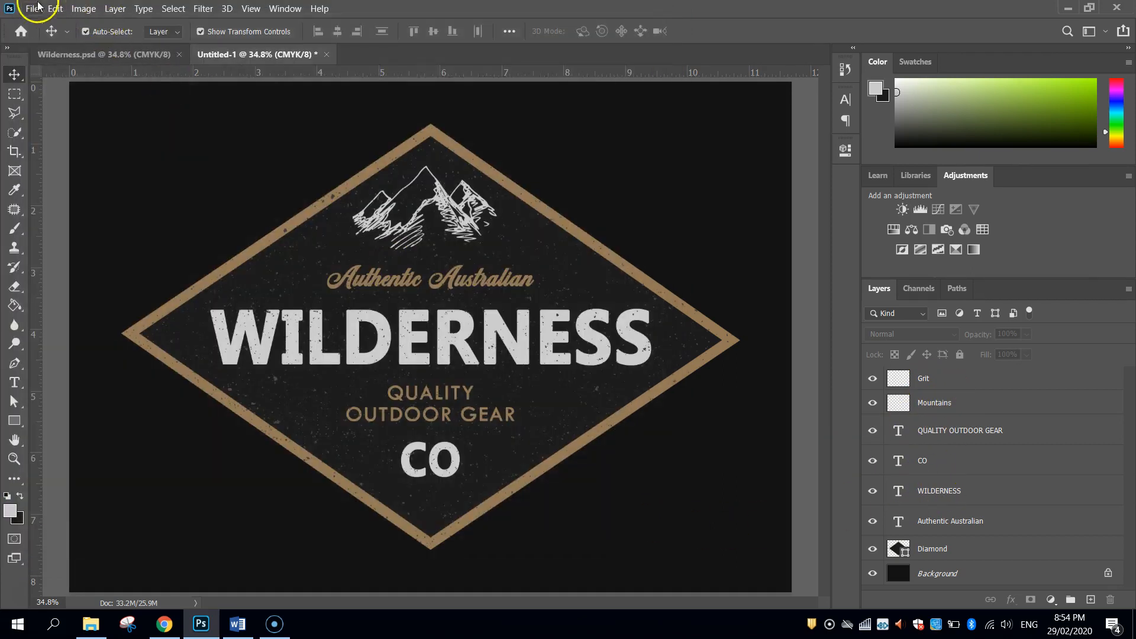
Step: Start a quick PNG export of the logo and cancel it at the file-saving dialog
left_click(32, 9)
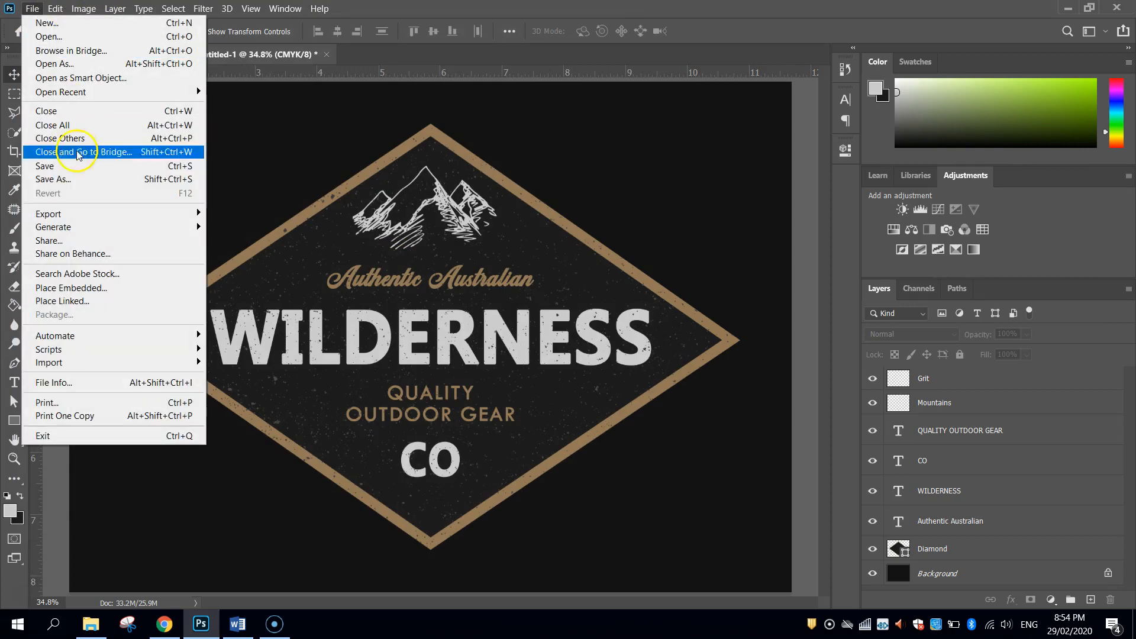
mouse_move(86, 215)
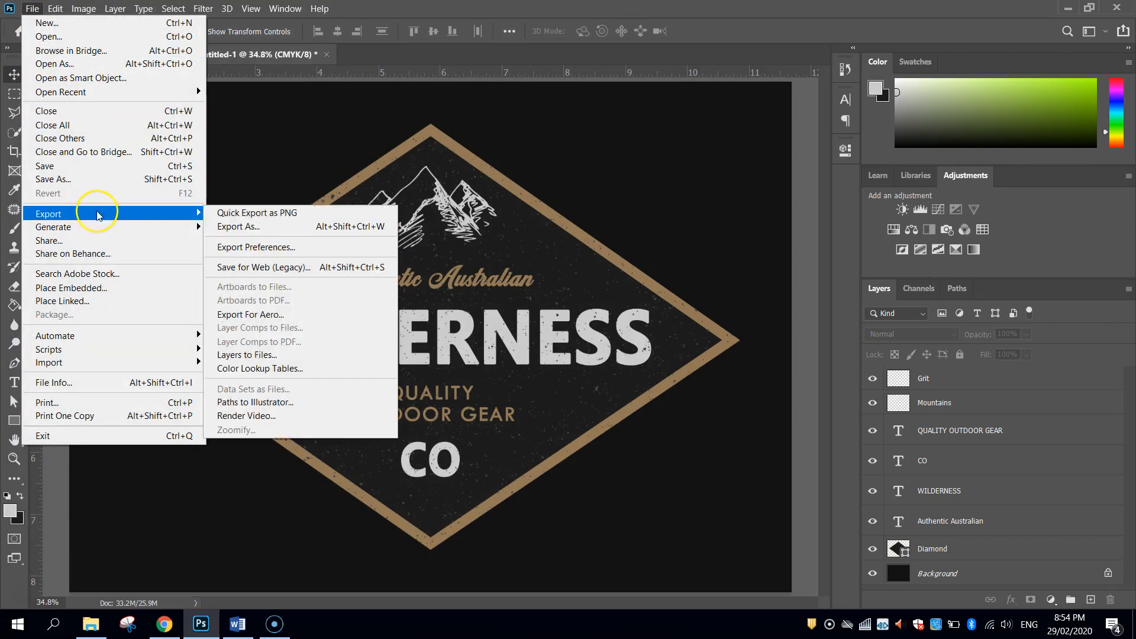
left_click(304, 214)
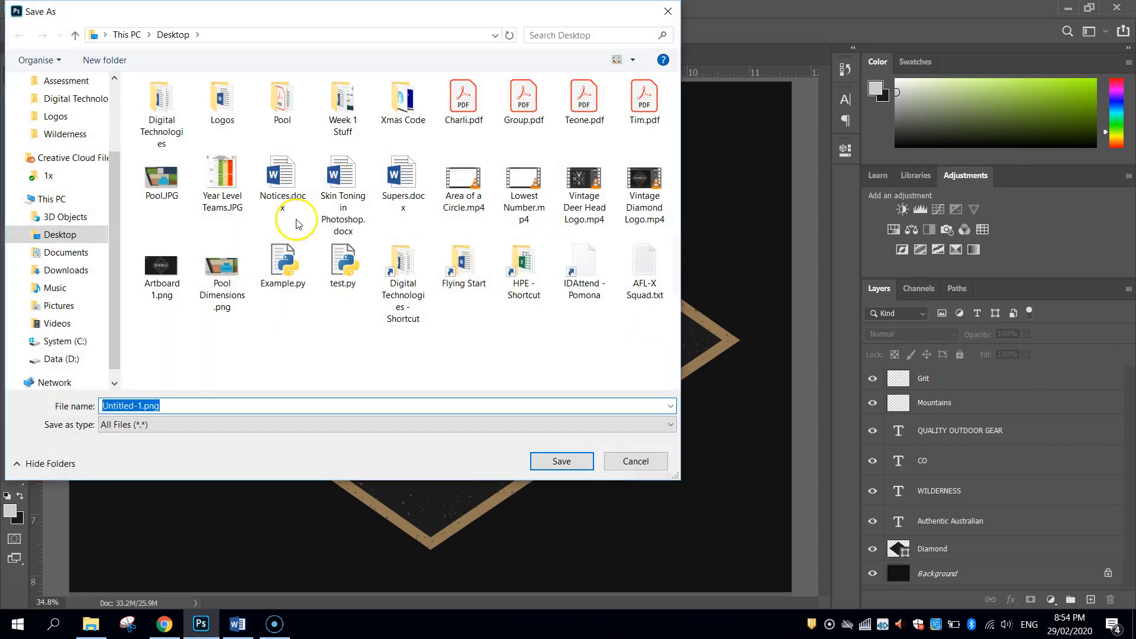
left_click(641, 463)
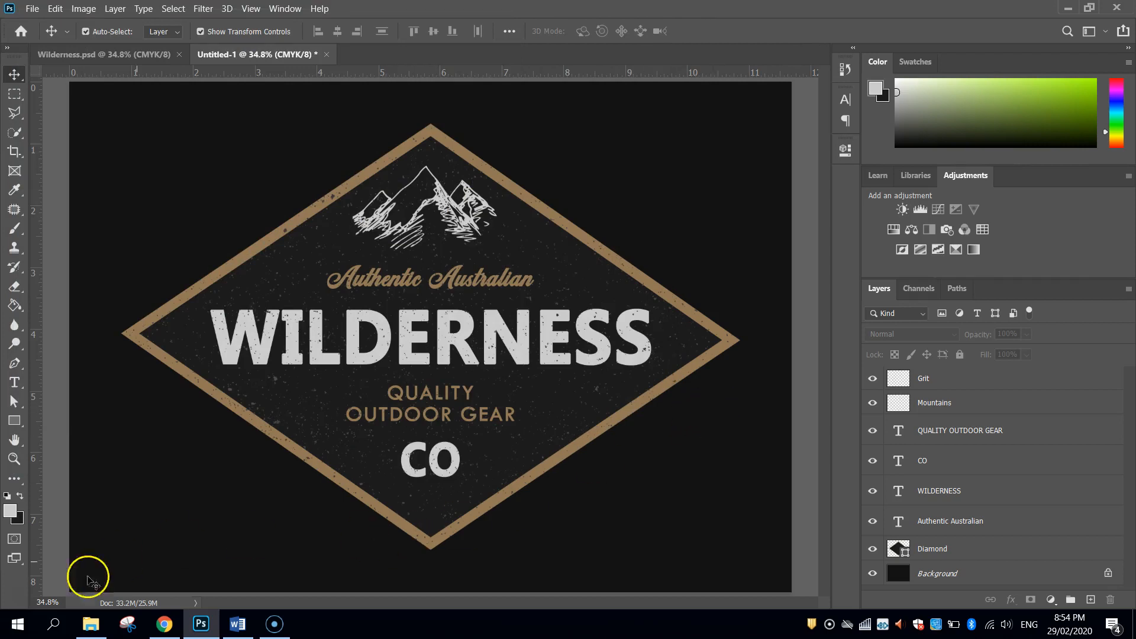